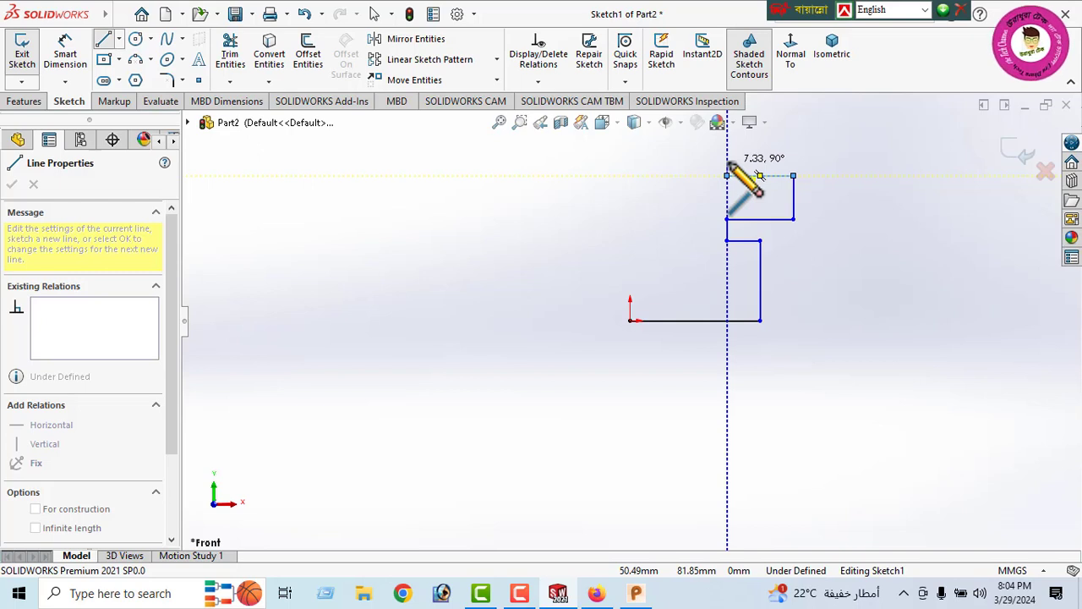
Step: Complete the stepped half-profile with lines for the upper groove, upper outer wall and top edge, closing it with a vertical line at the origin
click(727, 175)
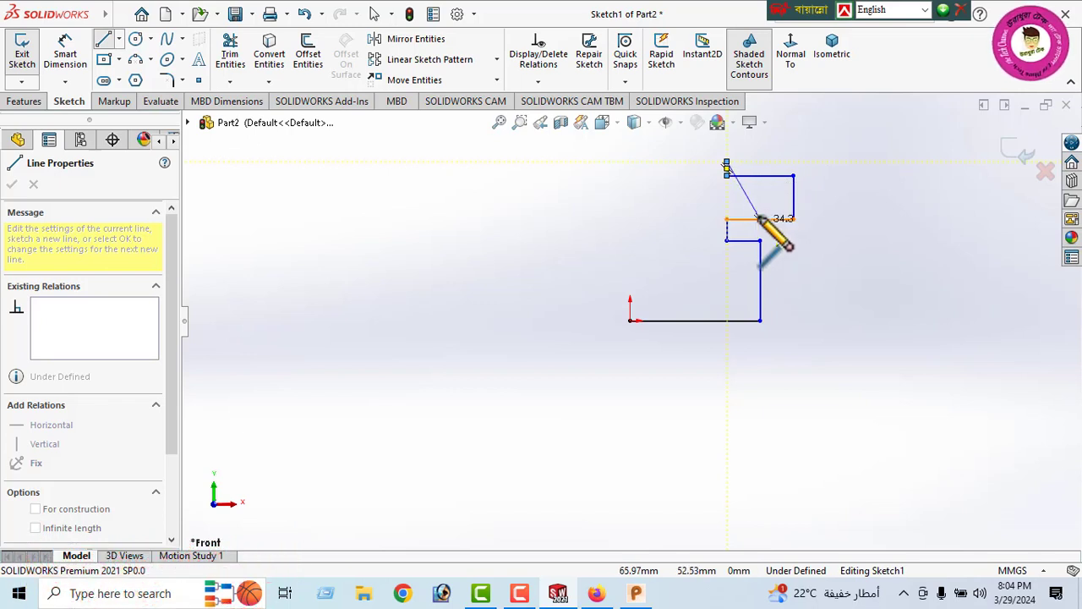
click(760, 160)
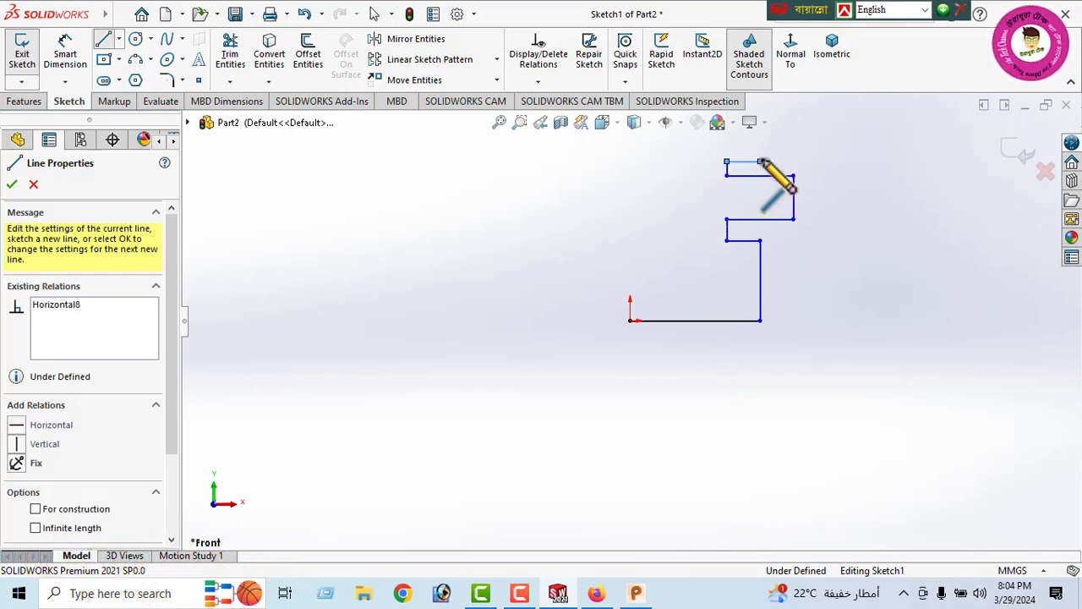
scroll(768, 153, down, 3)
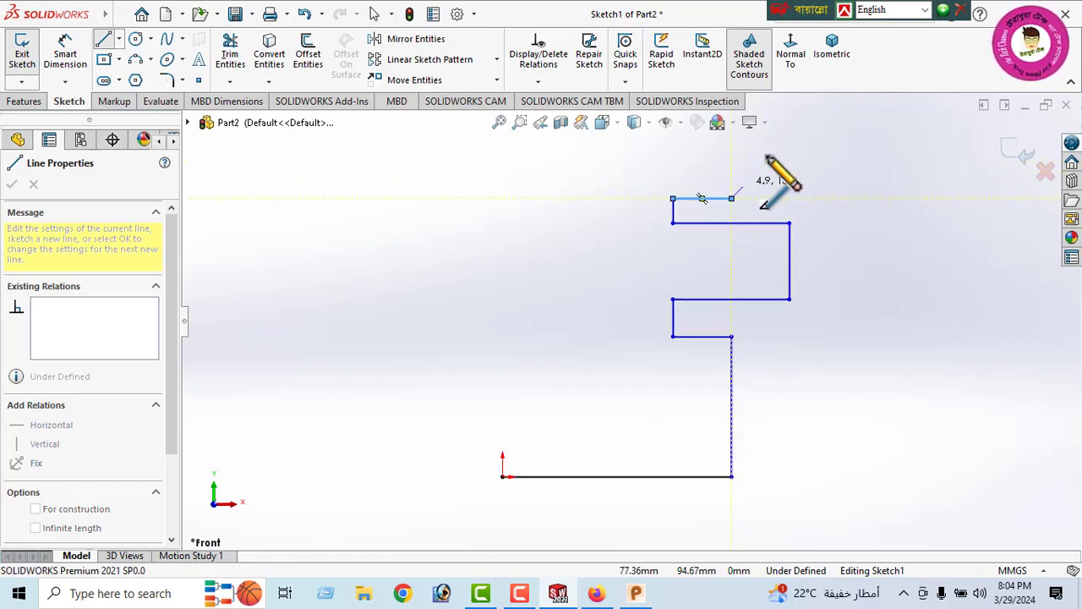
scroll(742, 191, up, 3)
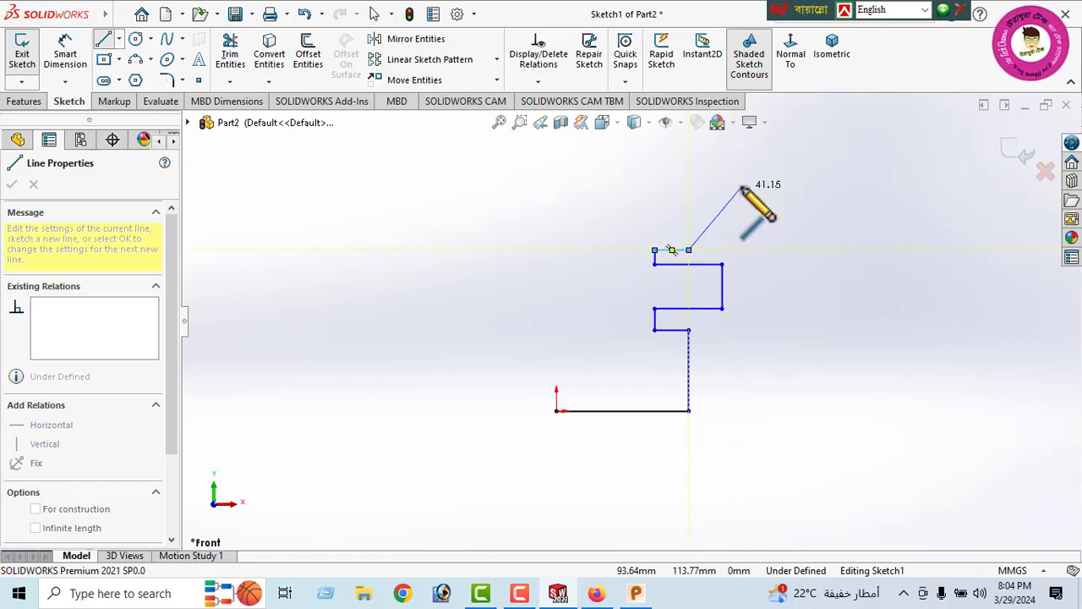
click(688, 184)
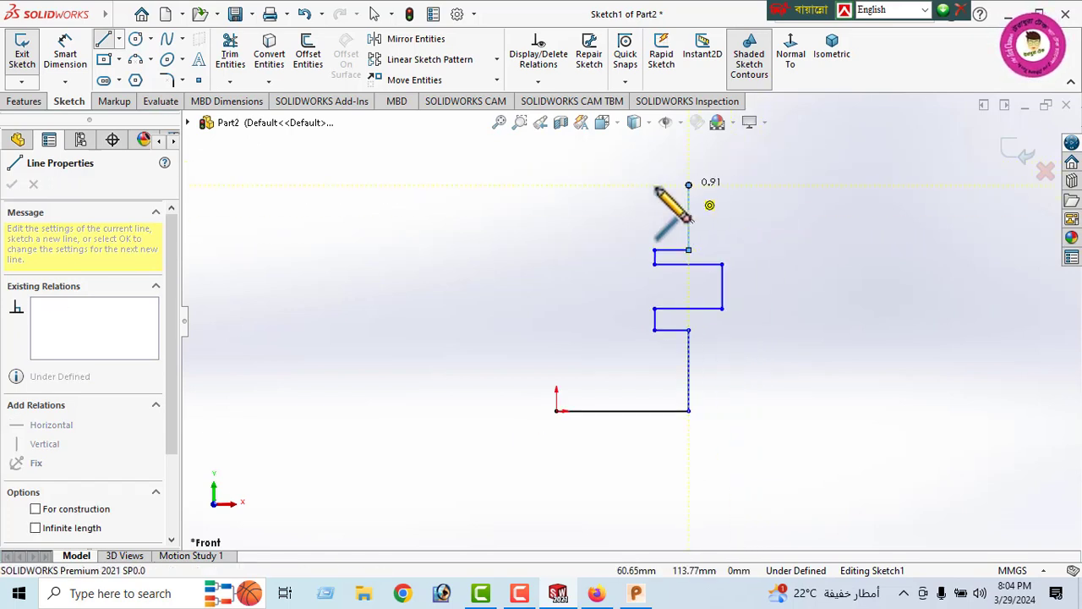
click(556, 184)
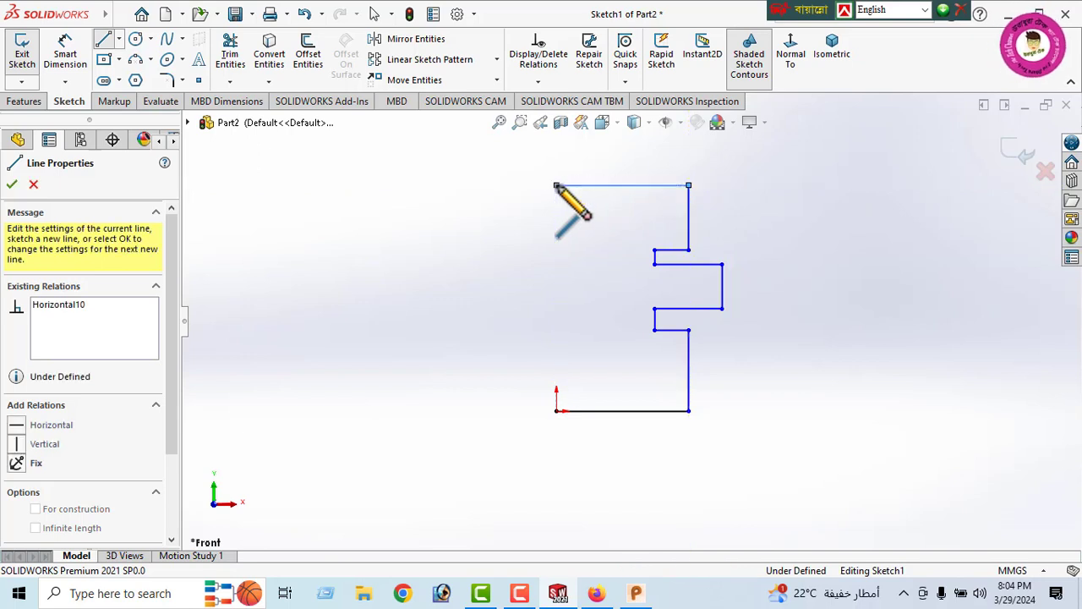
click(556, 412)
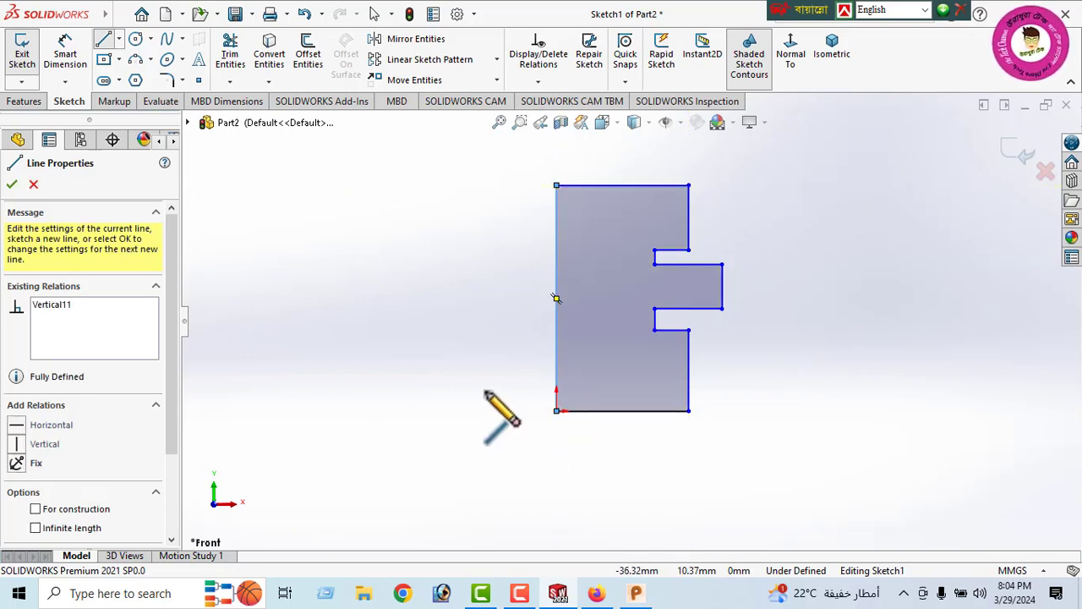
click(11, 186)
click(12, 185)
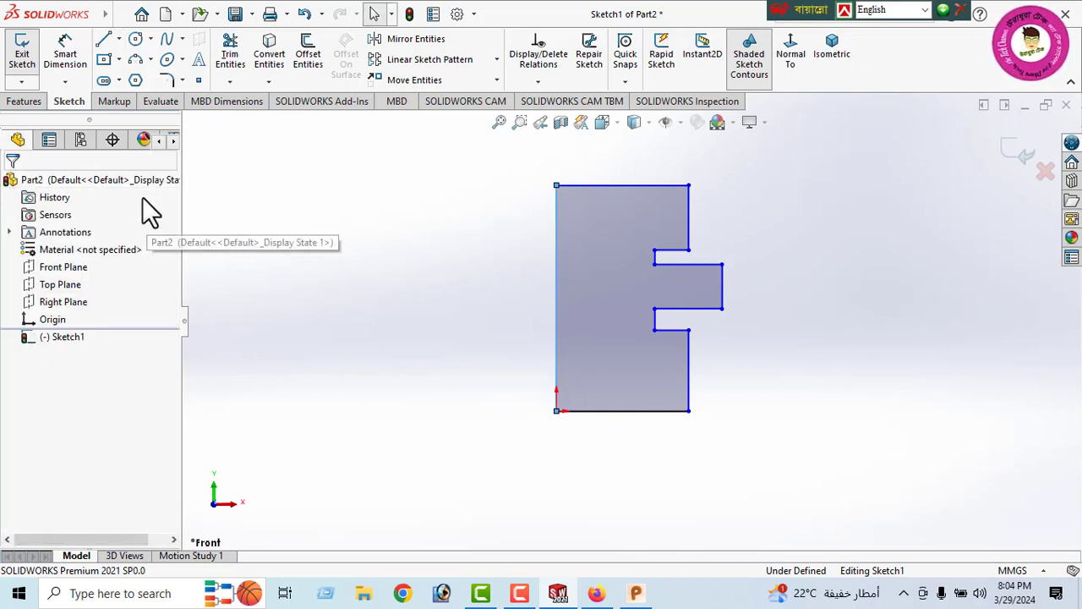
Step: Dimension the profile's overall height between its bottom and top edges as 72 mm
click(64, 55)
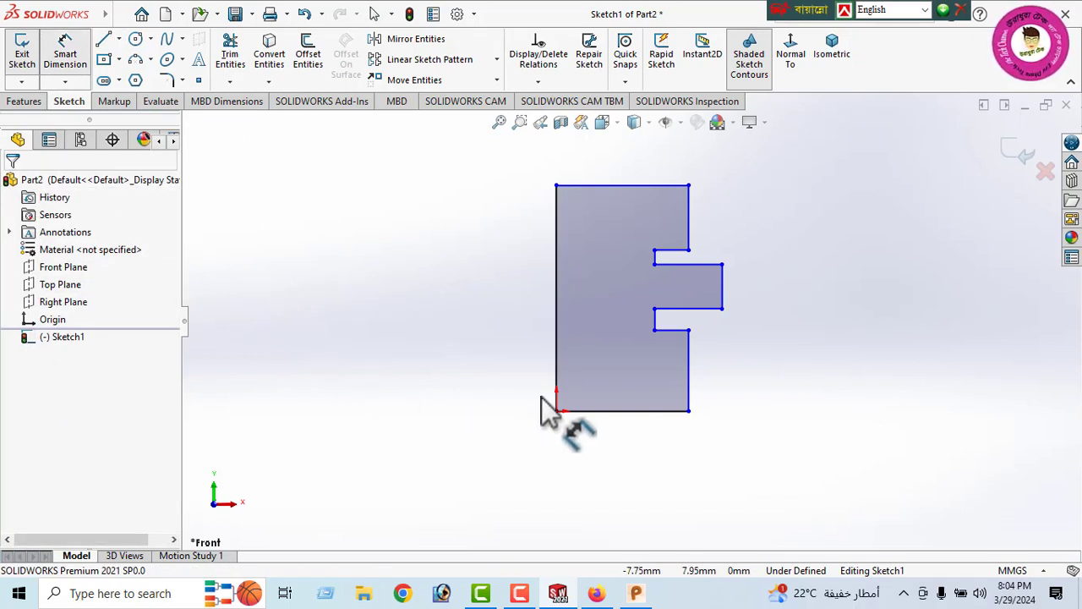
click(618, 185)
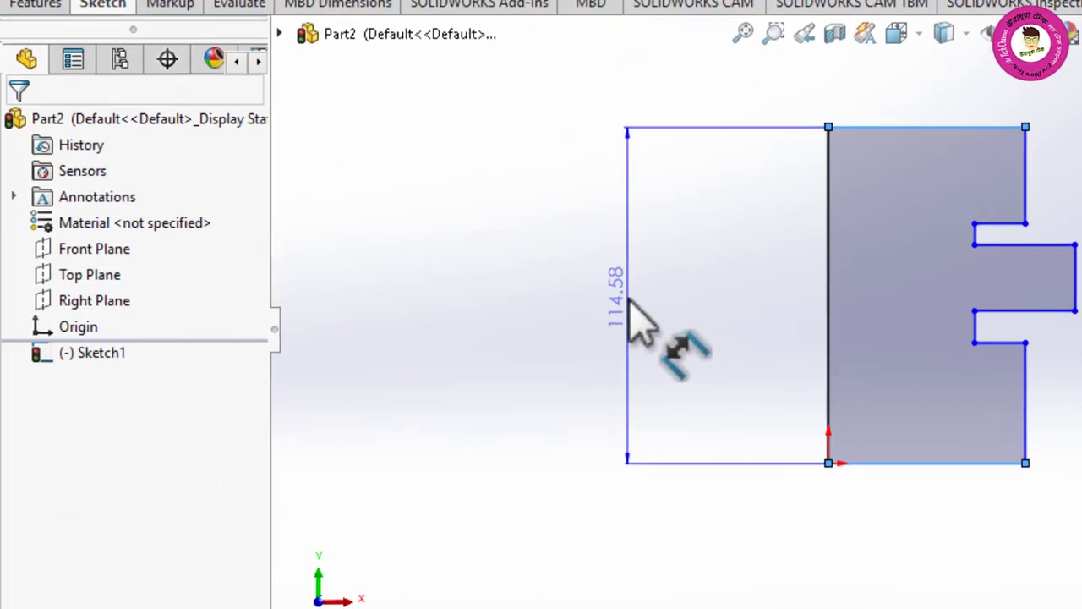
click(635, 381)
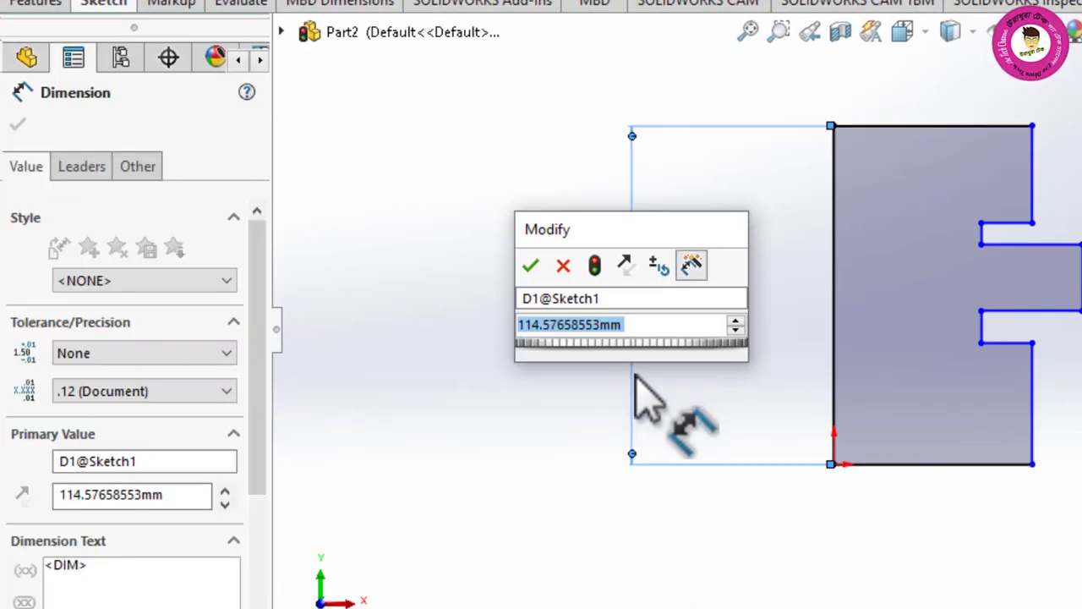
text(72)
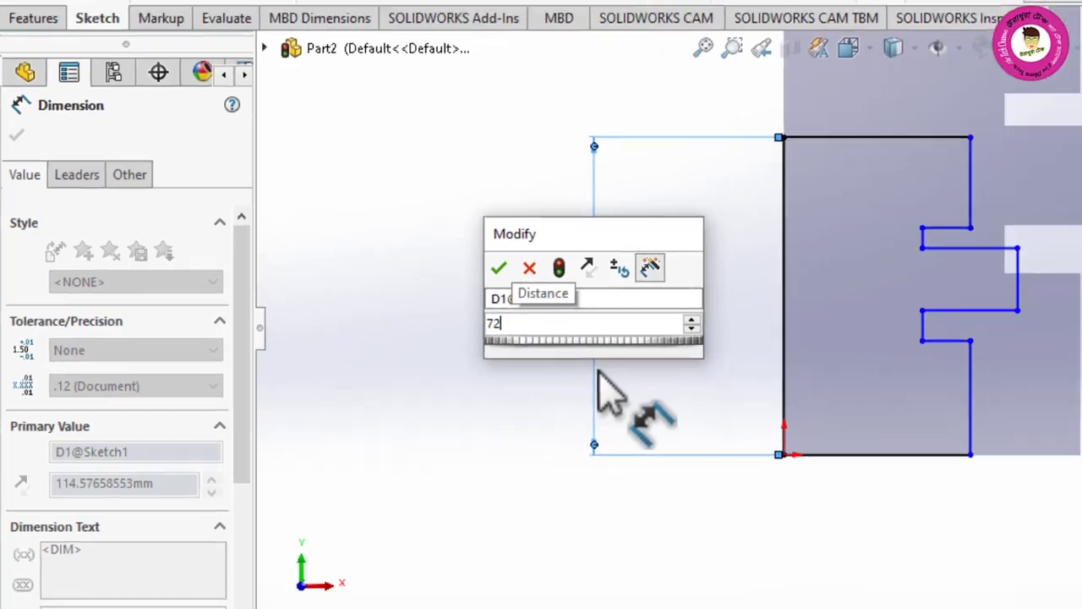
key(Return)
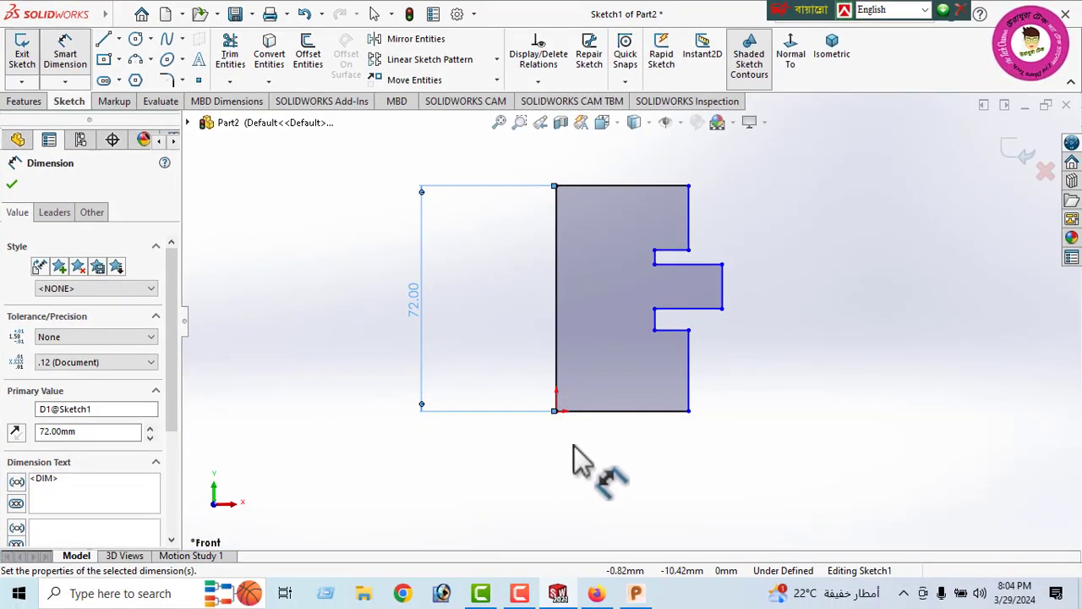
Step: Check the section drawing in Firefox, and in SOLIDWORKS dimension the height from the base to the lower groove as 32-8 mm
click(596, 593)
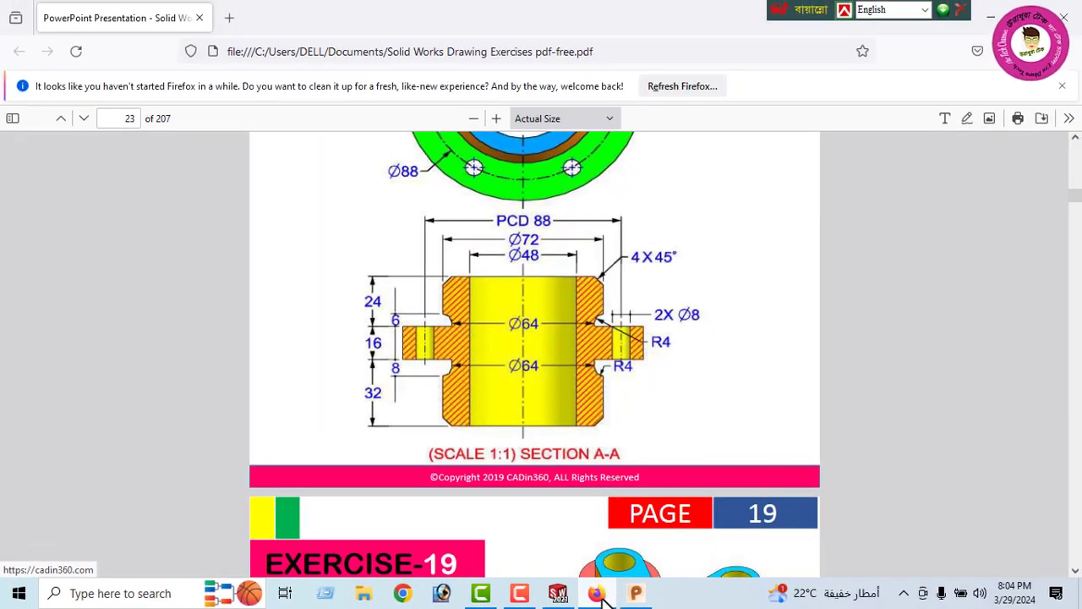
mouse_move(855, 590)
click(602, 598)
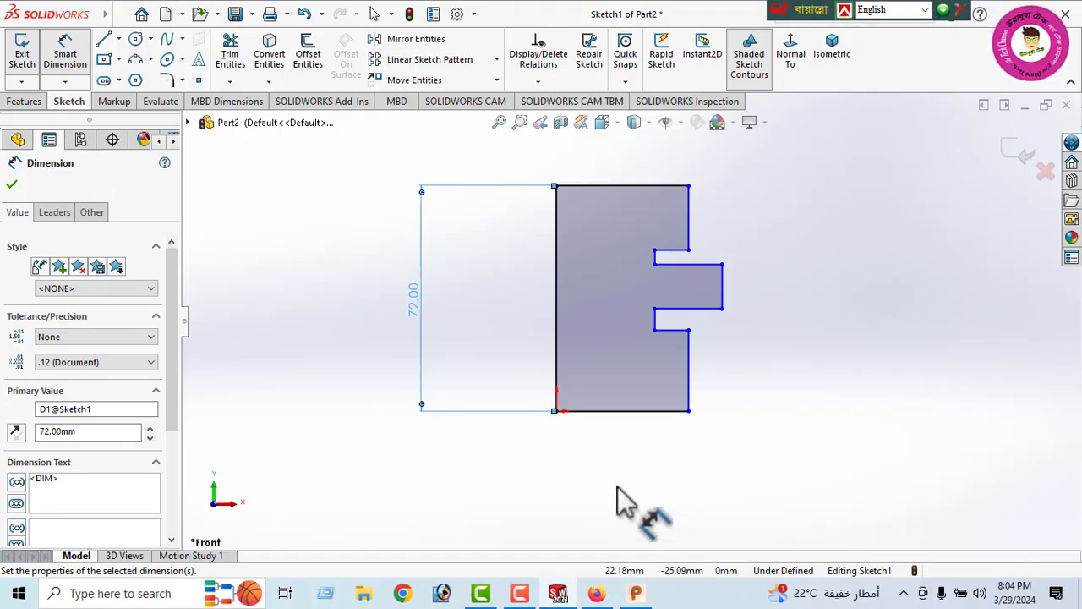
click(648, 410)
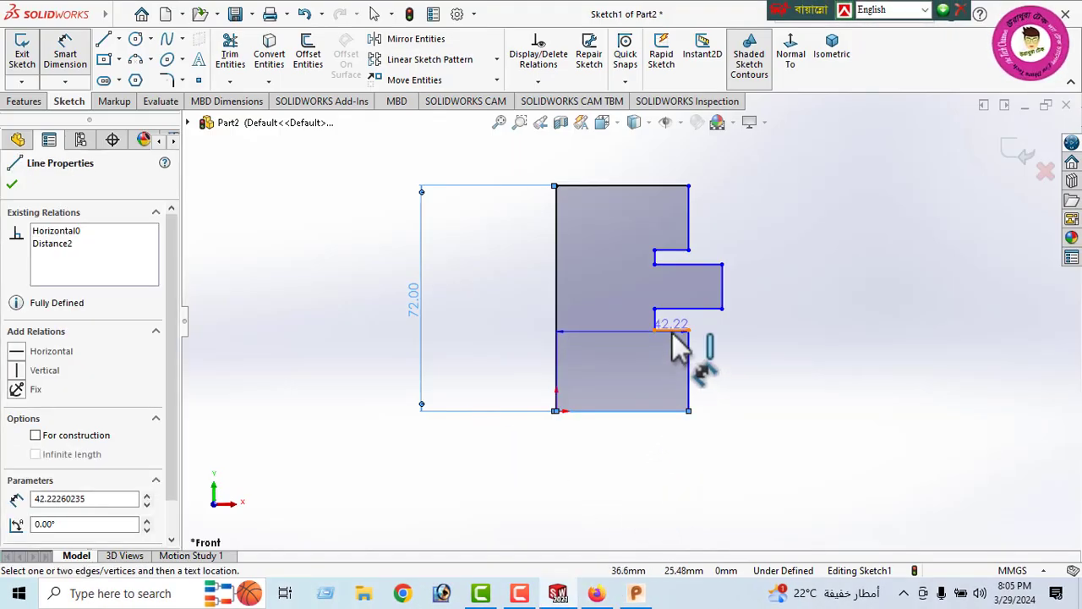
click(673, 330)
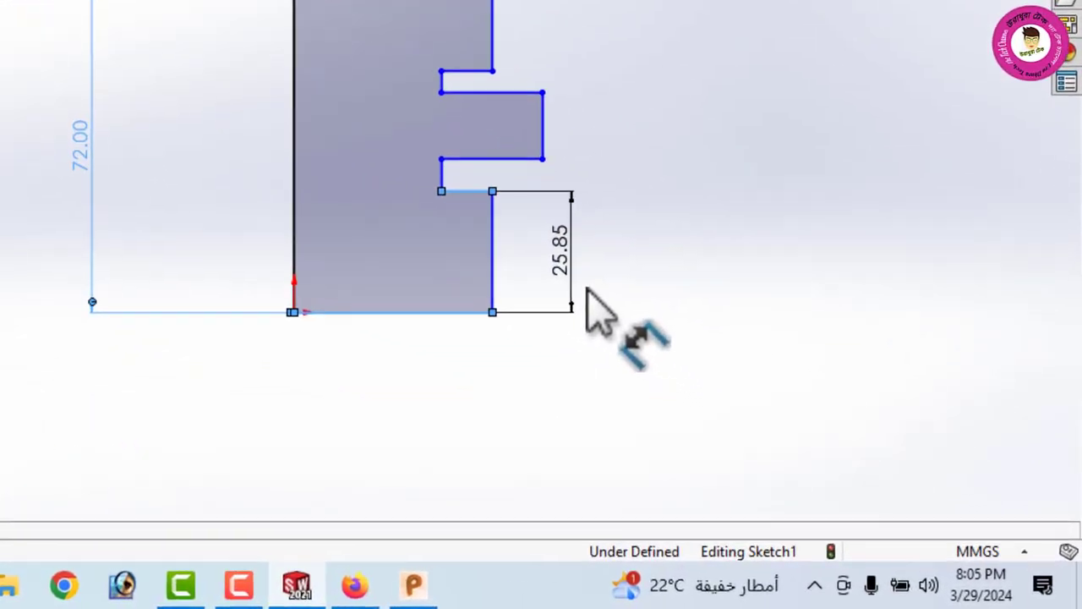
click(749, 395)
text(32)
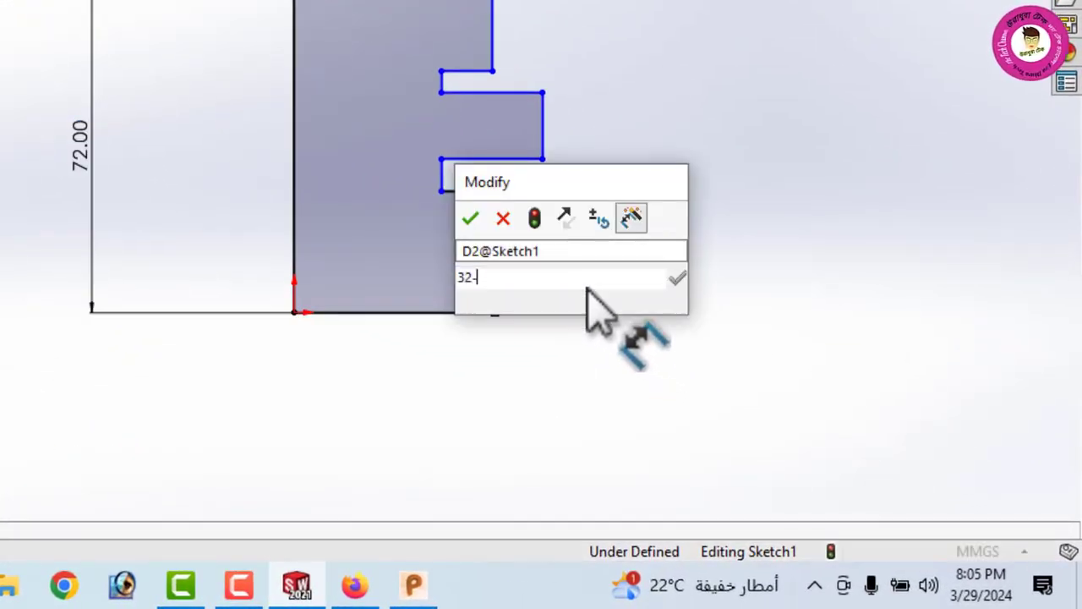
text(-8)
key(Return)
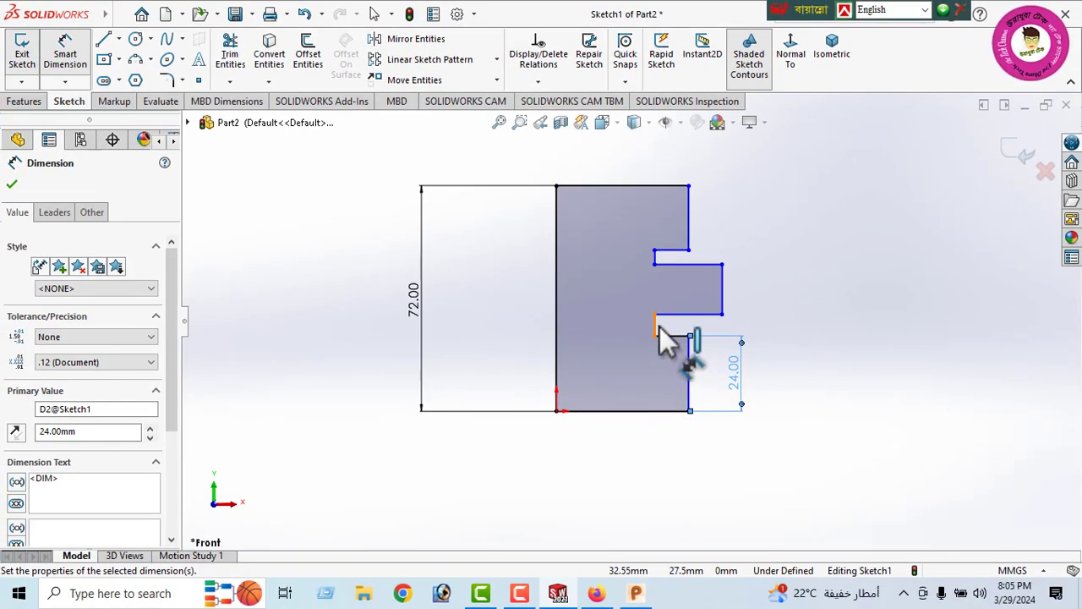
Step: Dimension the height of the lower groove below the flange as 8 mm
click(658, 328)
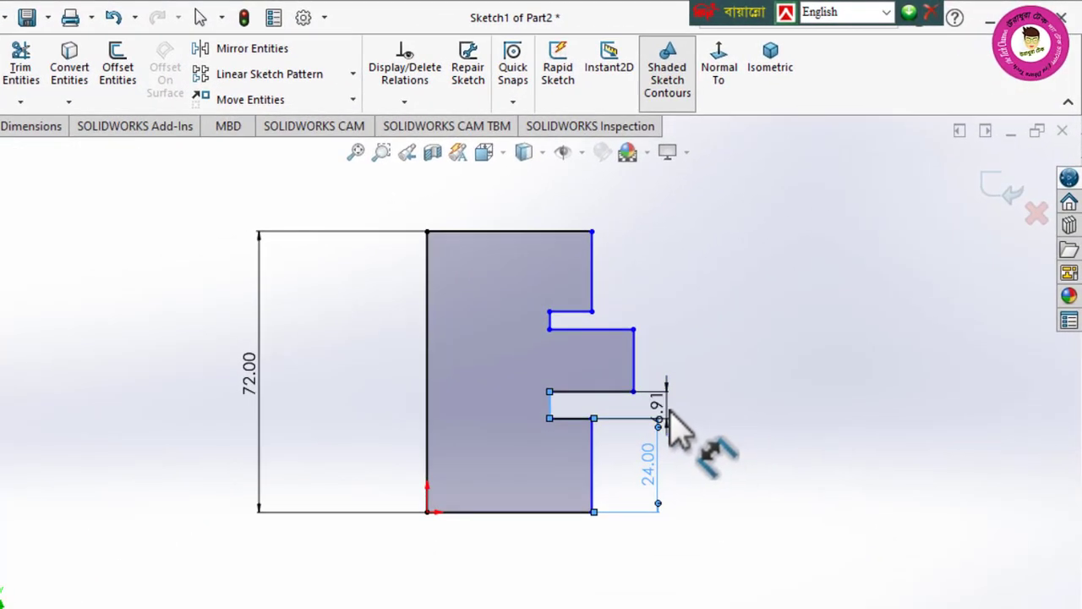
click(680, 430)
text(8)
key(Return)
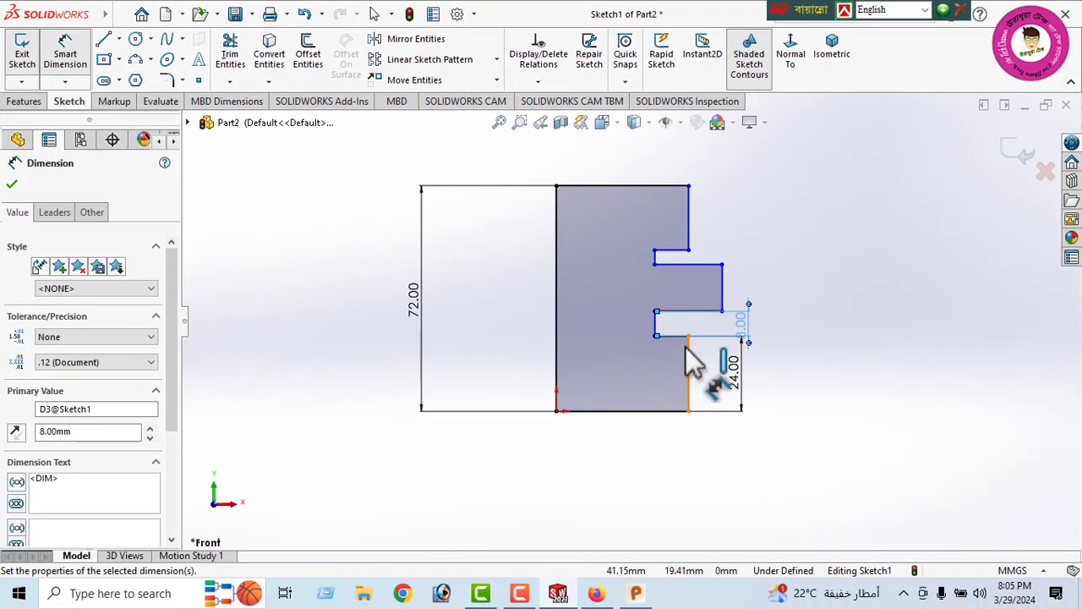
Step: Dimension the thickness of the protruding flange at its outer vertical edge as 16 mm
click(723, 290)
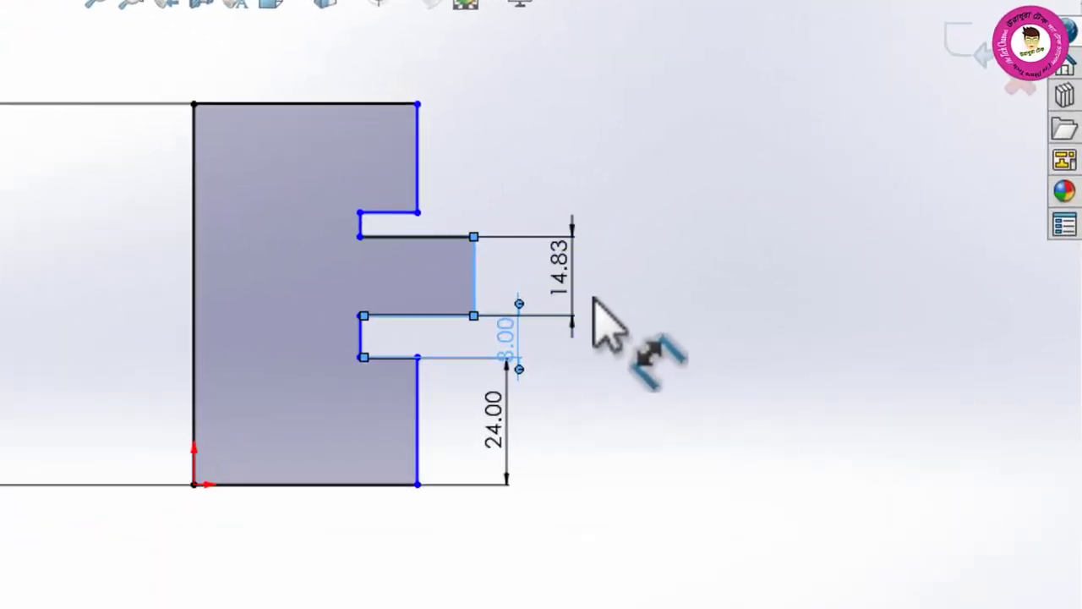
click(594, 300)
text(16)
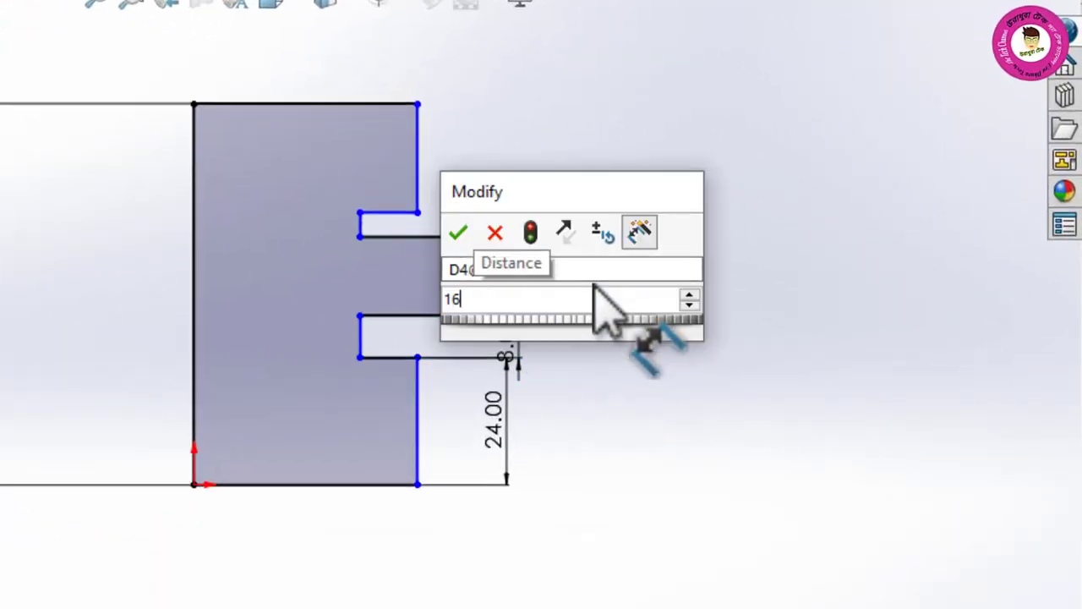
key(Return)
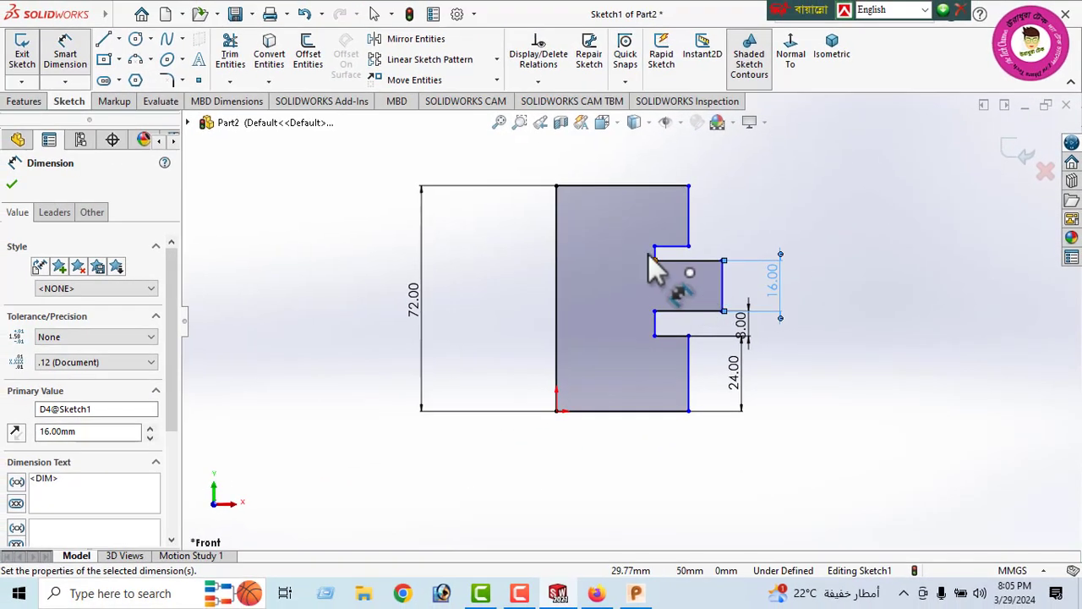
Step: Dimension the height of the upper groove above the flange as 6 mm
click(654, 252)
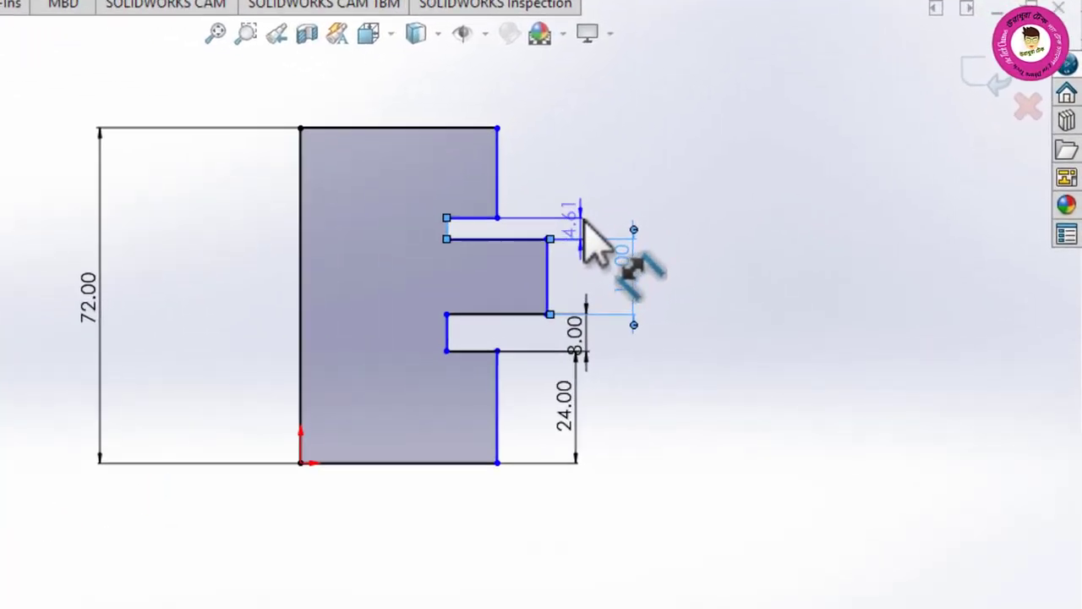
click(583, 223)
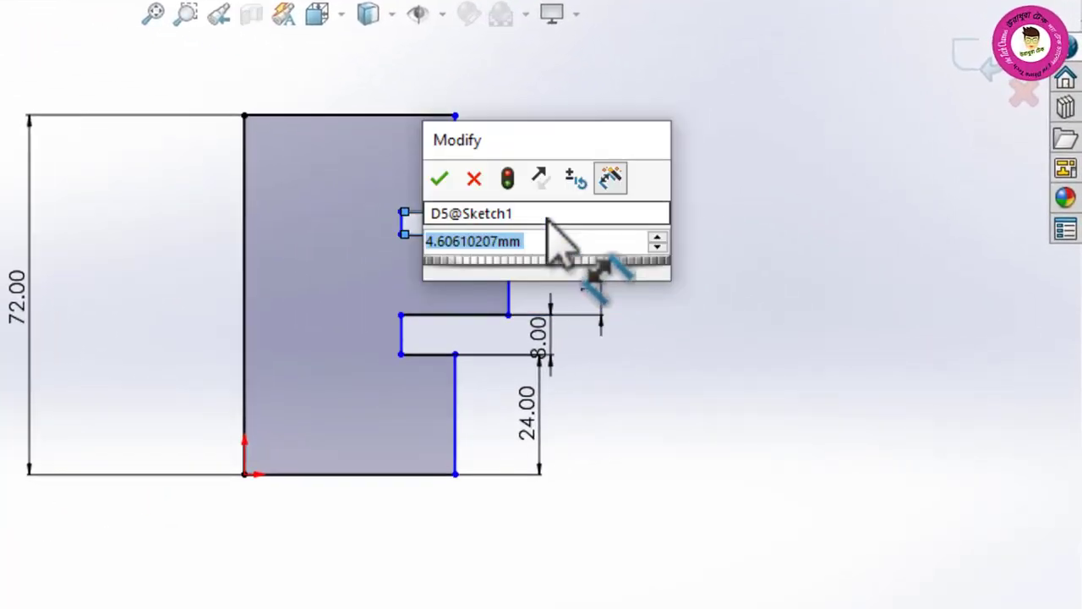
text(6)
key(Return)
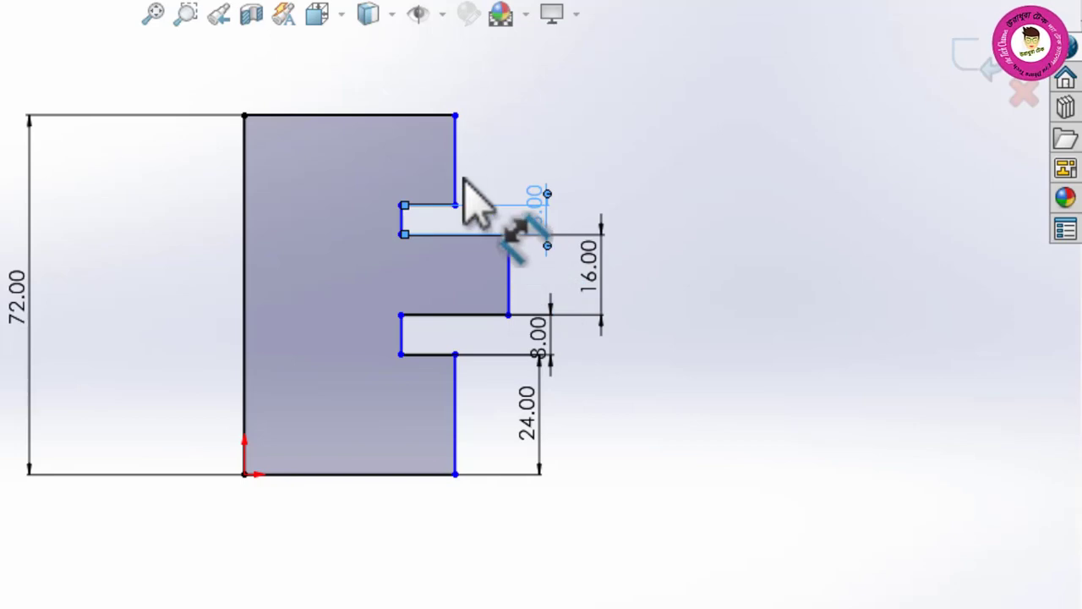
click(458, 163)
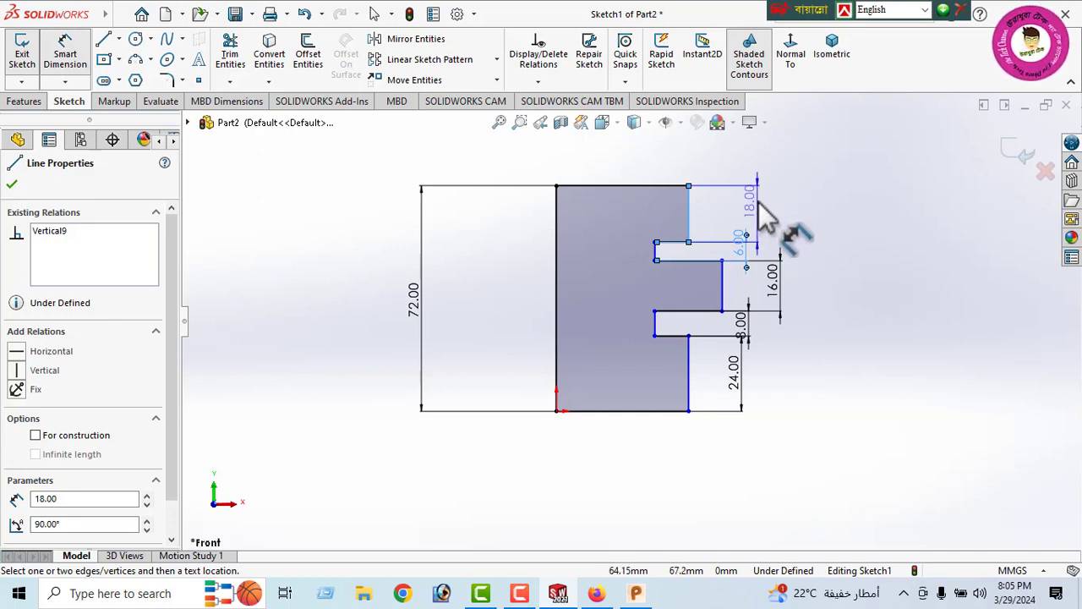
key(Escape)
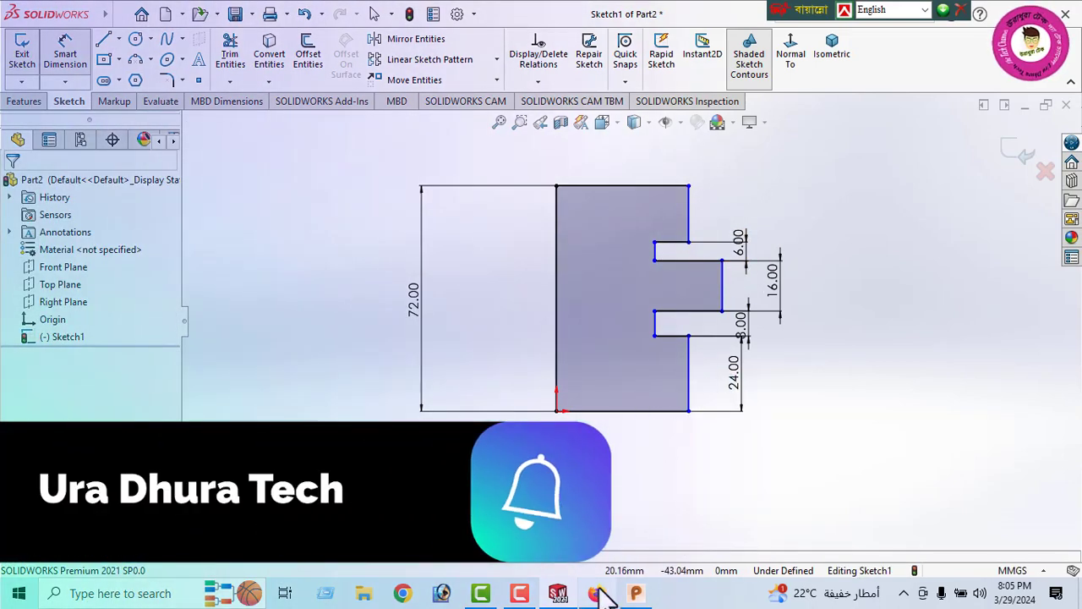
Step: Check the section diameters in Firefox, and in SOLIDWORKS dimension the width from the vertical axis line to the lower outer wall as 72/2 mm
click(597, 591)
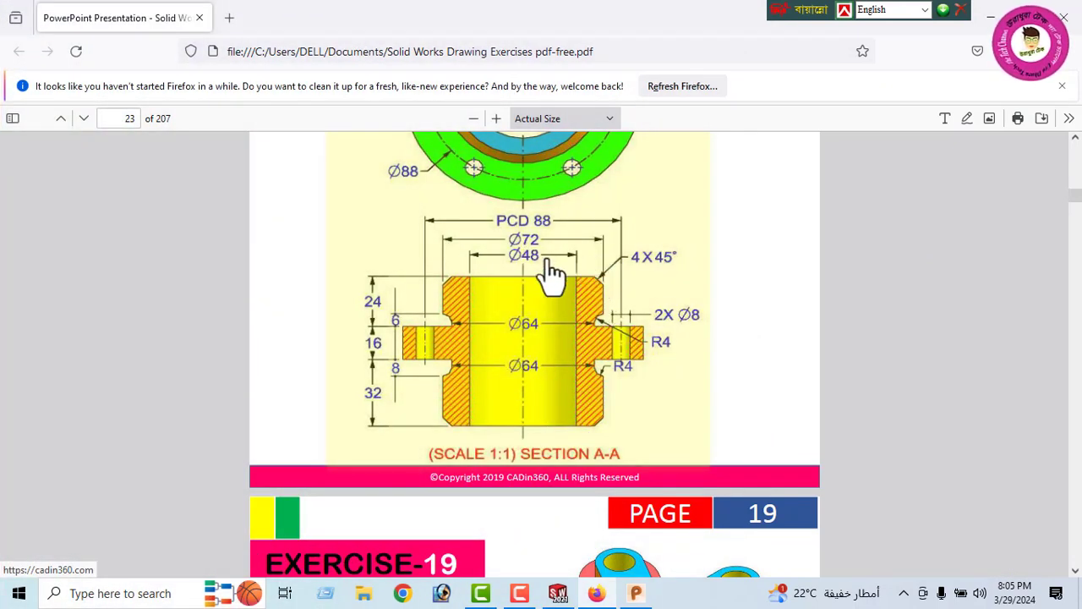
click(596, 593)
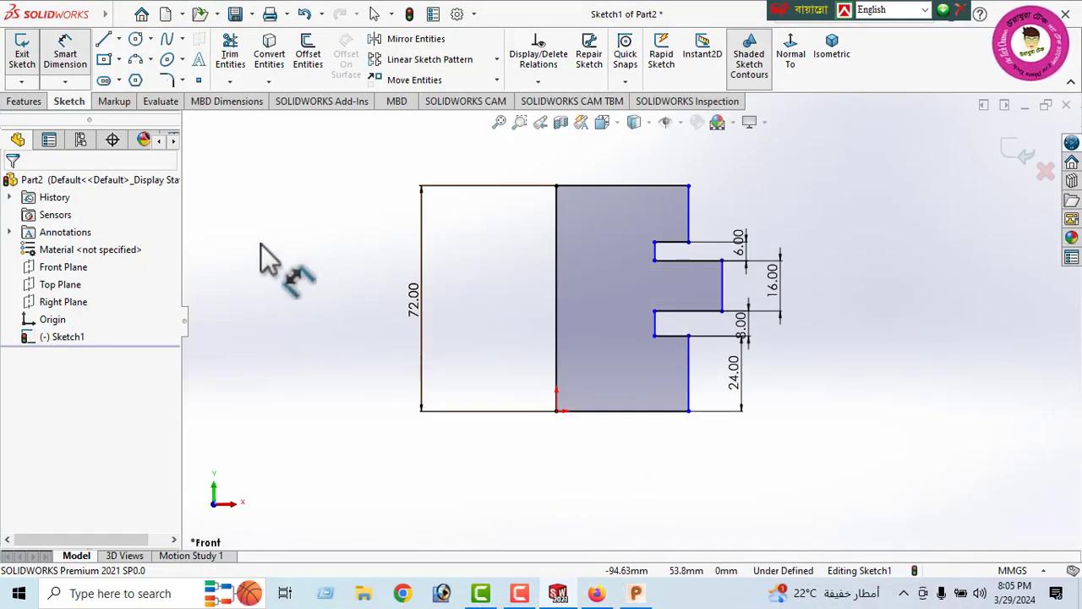
click(557, 379)
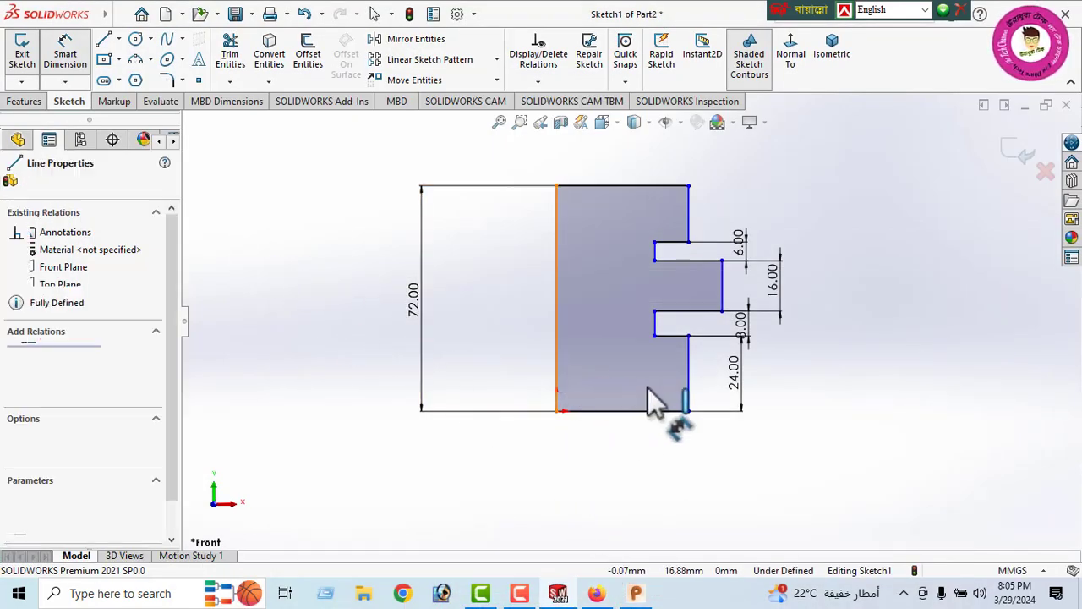
click(689, 384)
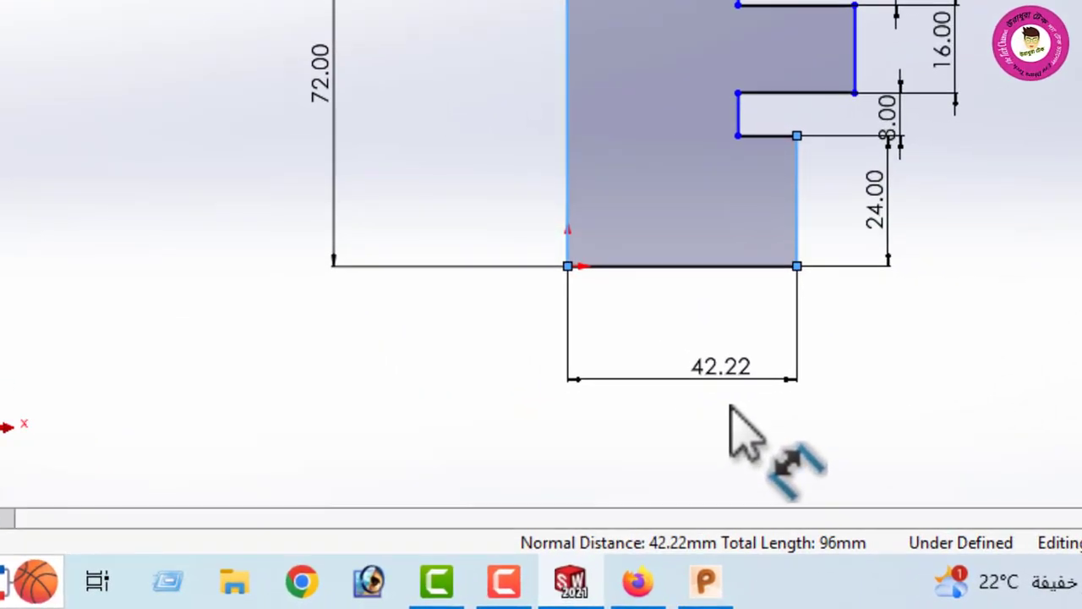
click(650, 495)
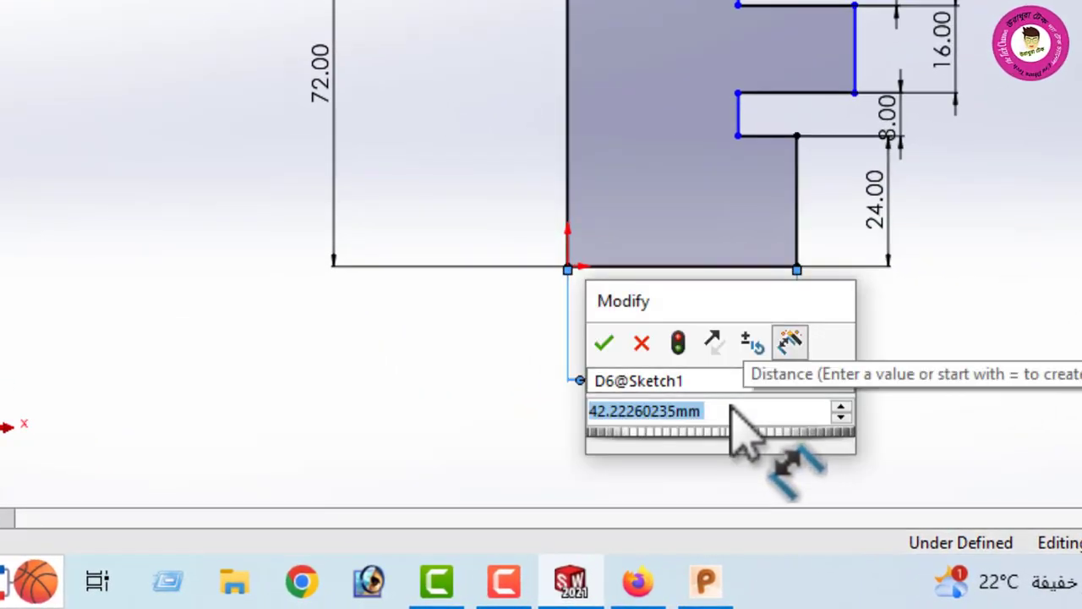
text(72/2)
key(Return)
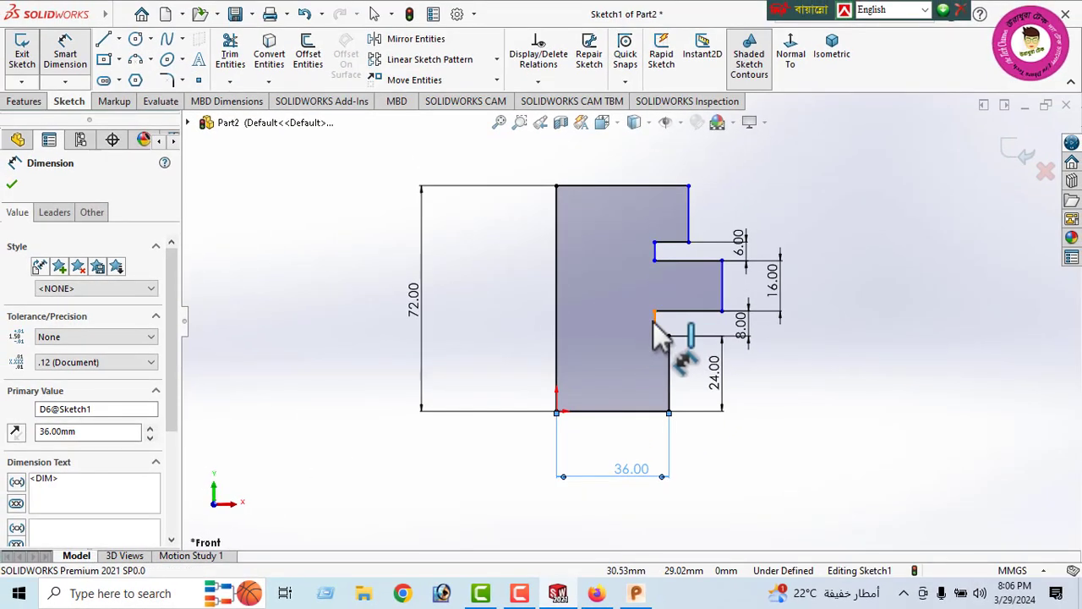
Step: Dimension the width from the vertical axis line to the lower groove's inner wall as 64/2 mm
click(655, 335)
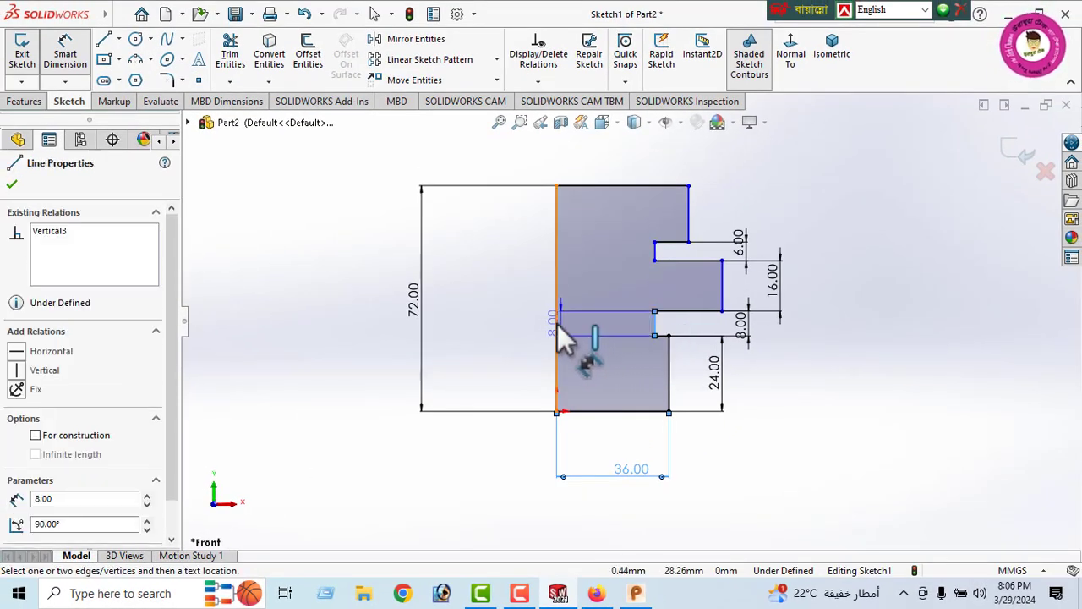
click(603, 447)
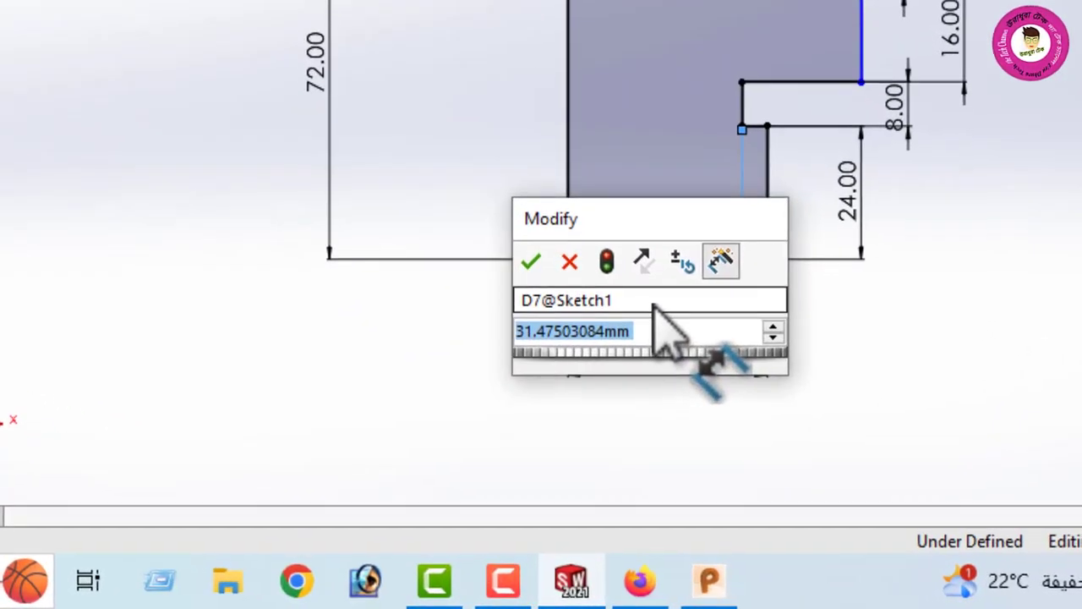
text(64/2)
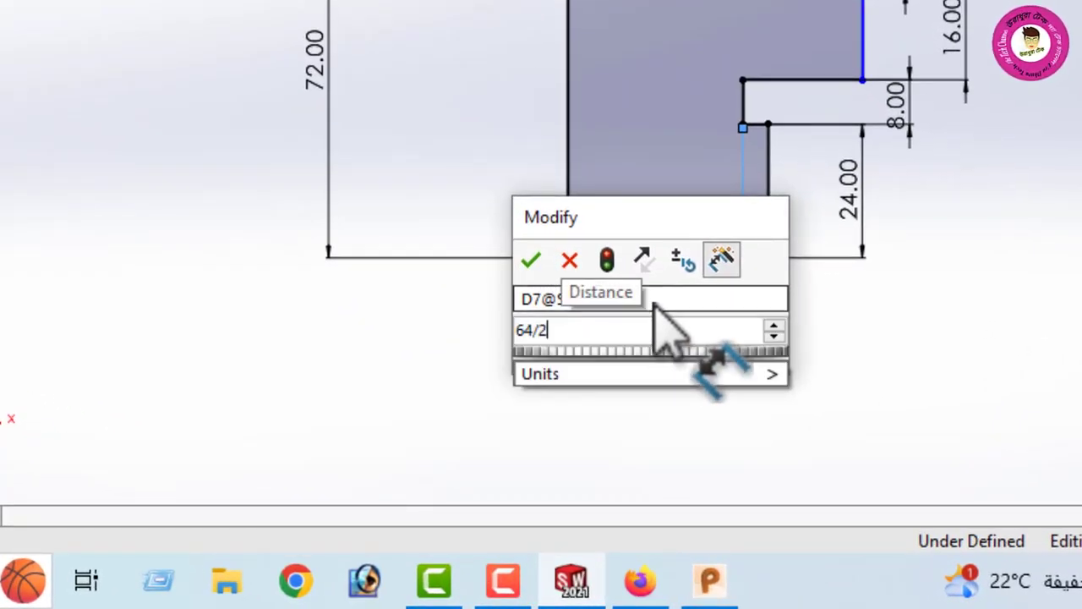
key(Return)
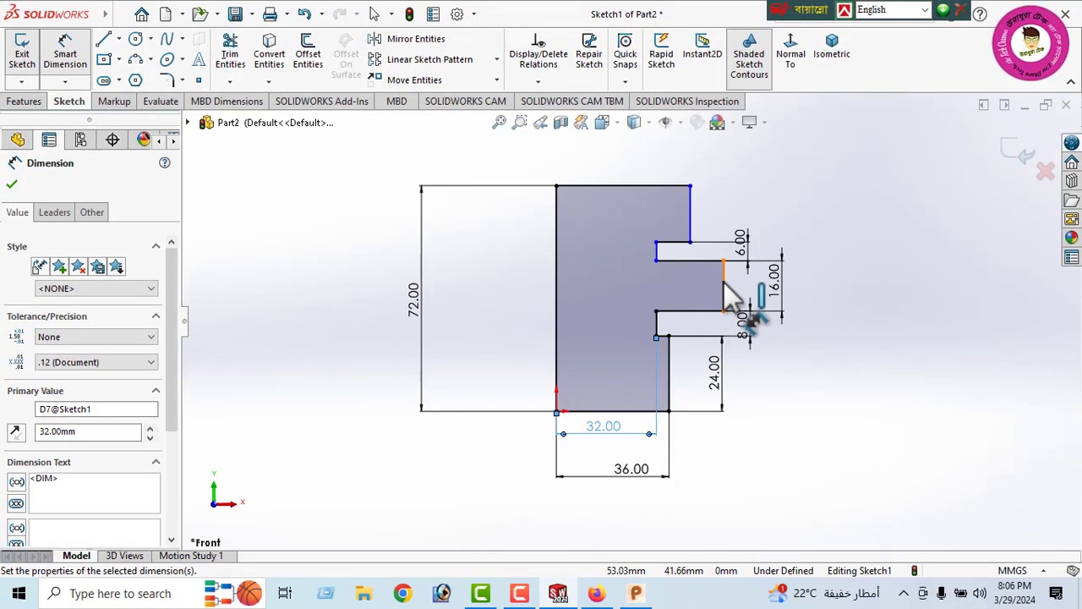
Step: Check the flange diameter in the Firefox PDF, and in SOLIDWORKS dimension the width from the axis line to the flange's outer edge as 108/2 mm
click(596, 592)
scroll(578, 399, up, 2)
scroll(552, 355, up, 2)
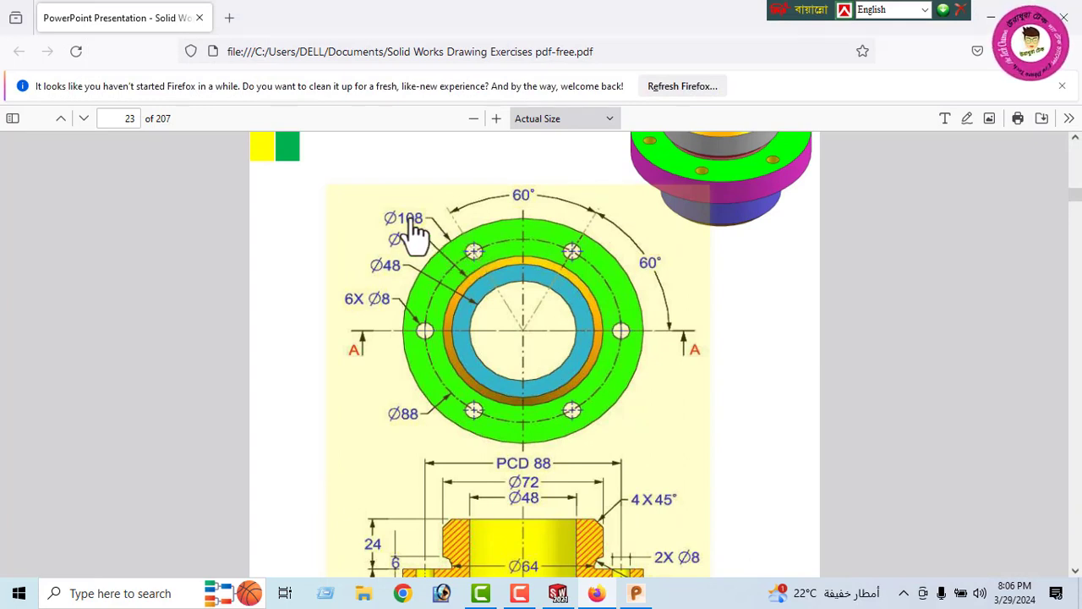
scroll(523, 456, down, 2)
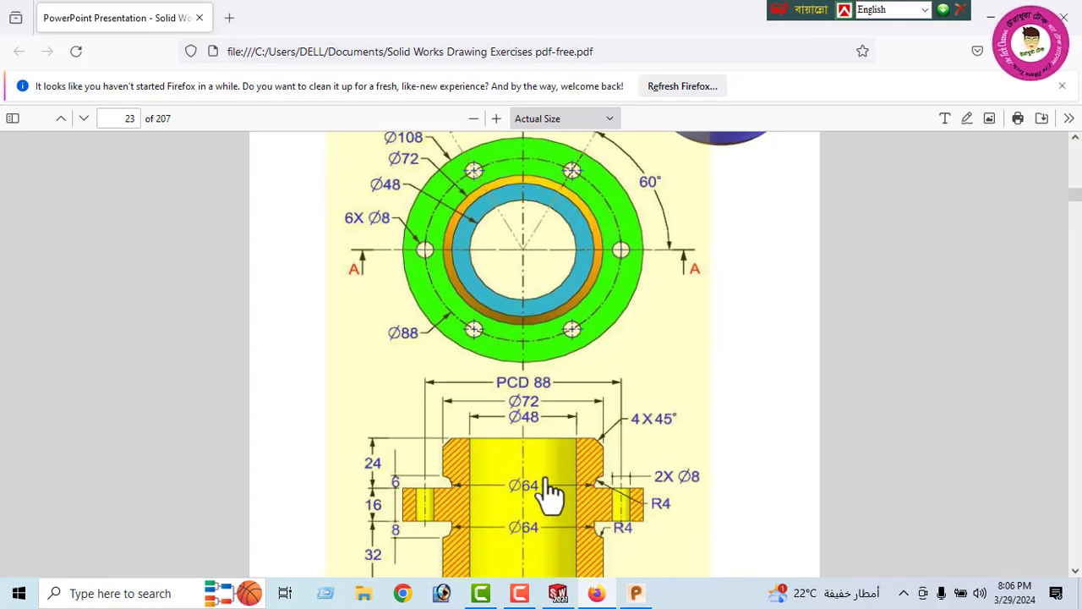
click(600, 592)
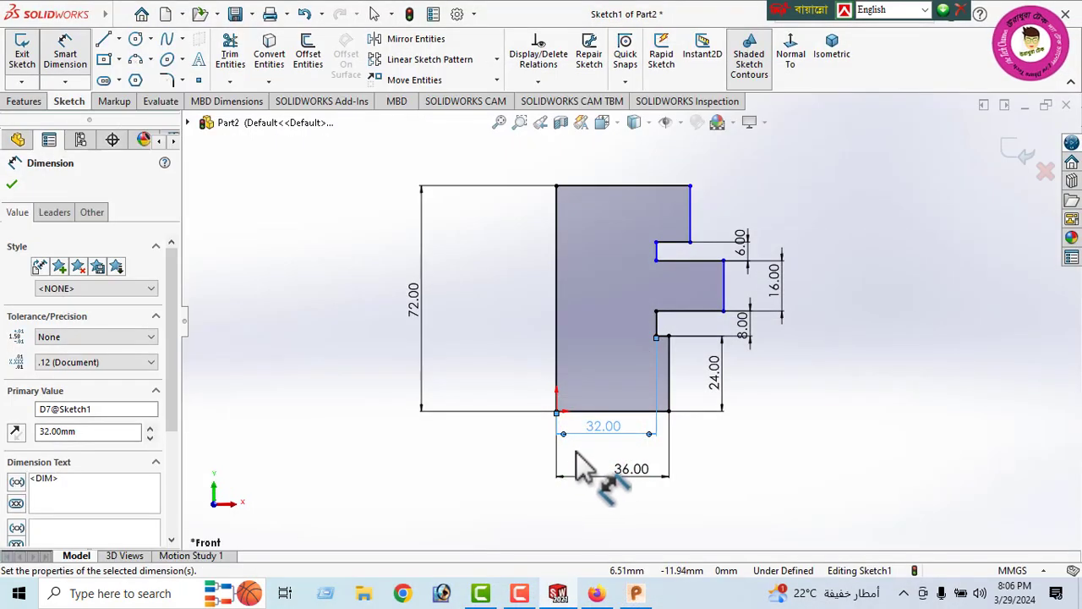
click(722, 283)
click(557, 279)
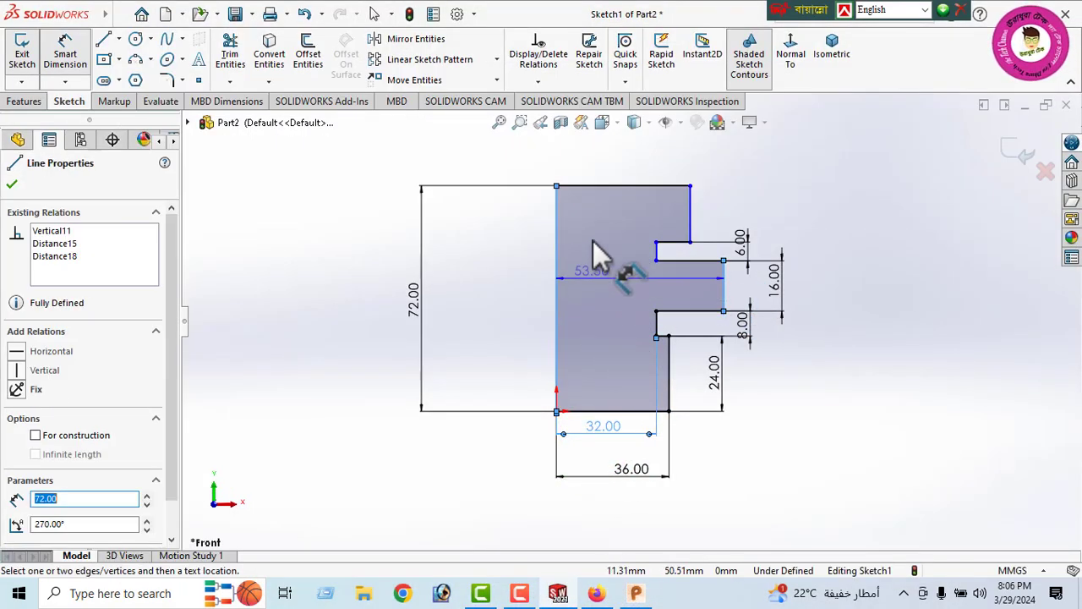
click(625, 182)
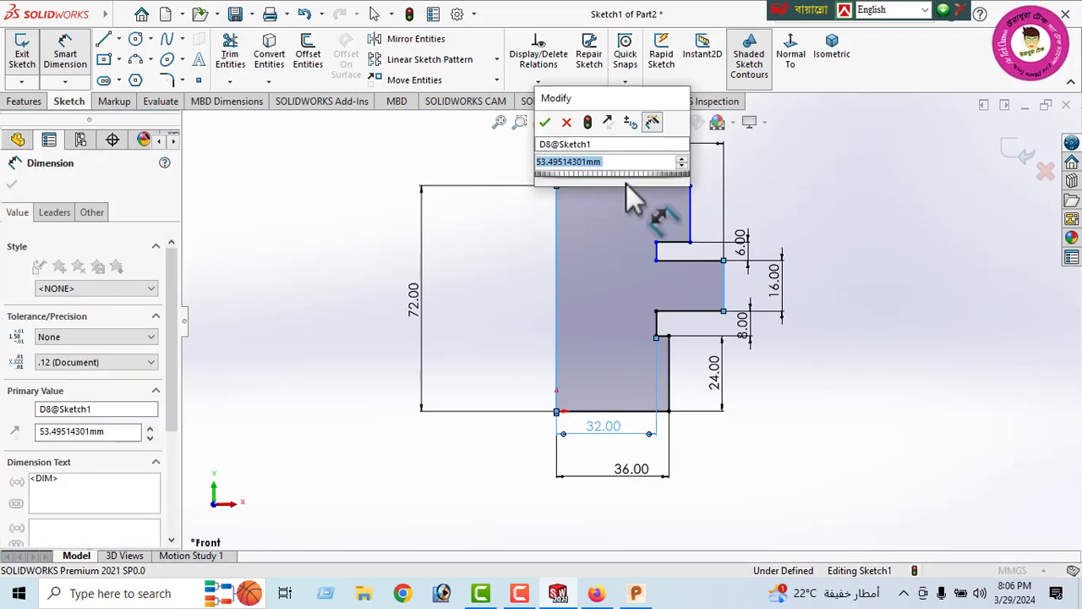
text(108/)
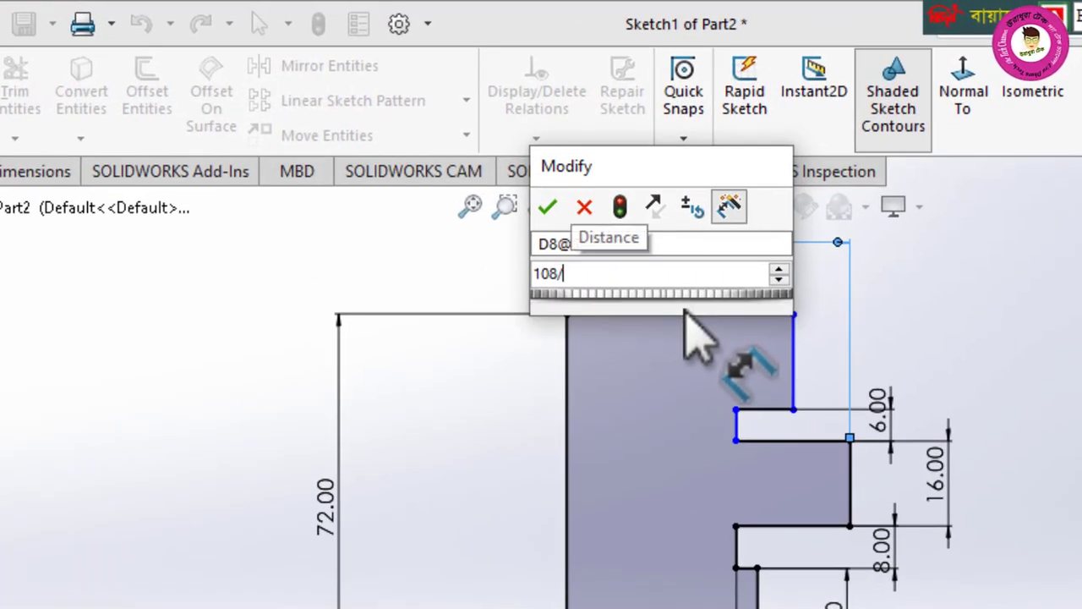
text(2)
key(Return)
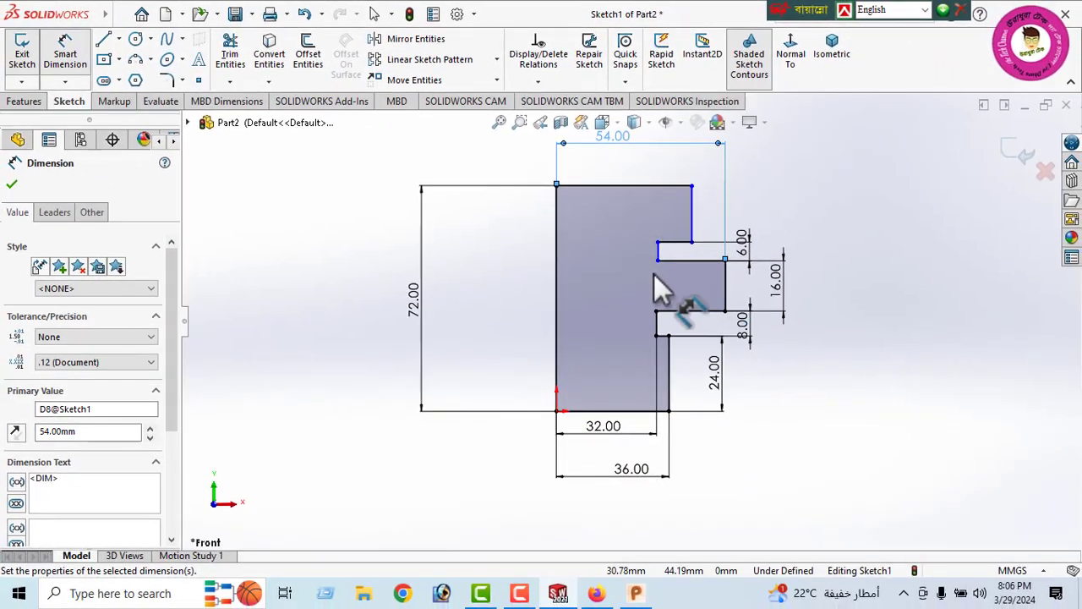
Step: Dimension the width from the vertical axis line to the upper groove's inner wall as 32 mm
scroll(654, 273, up, 1)
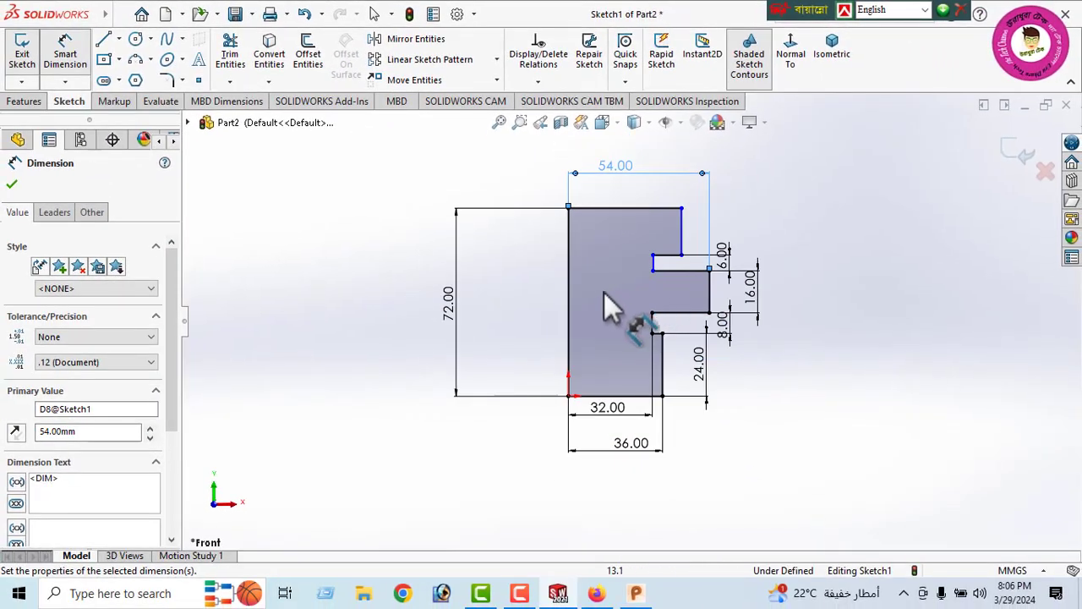
click(652, 254)
click(567, 264)
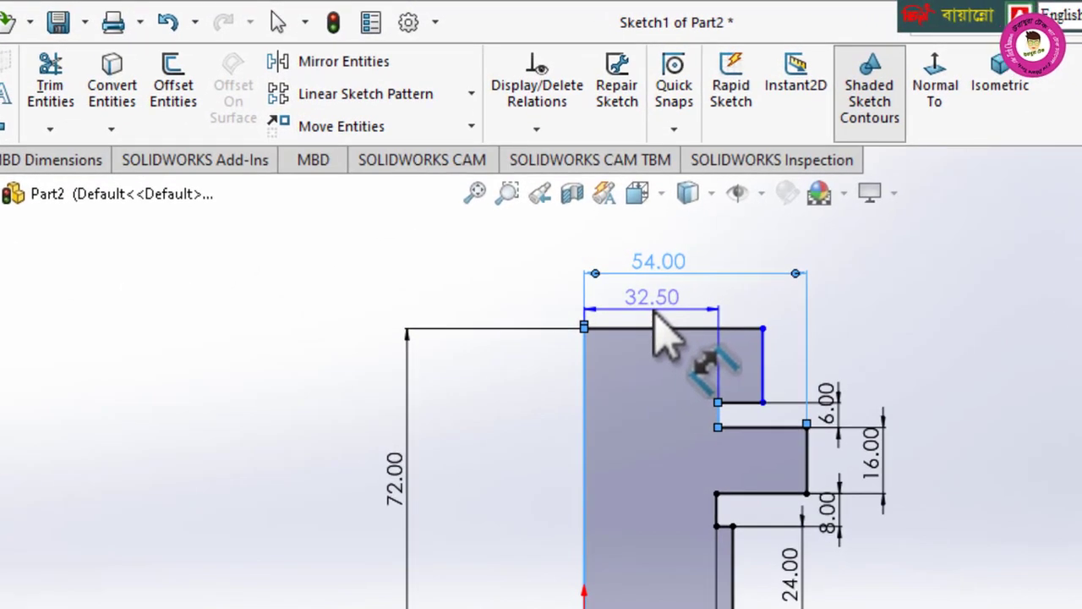
click(655, 311)
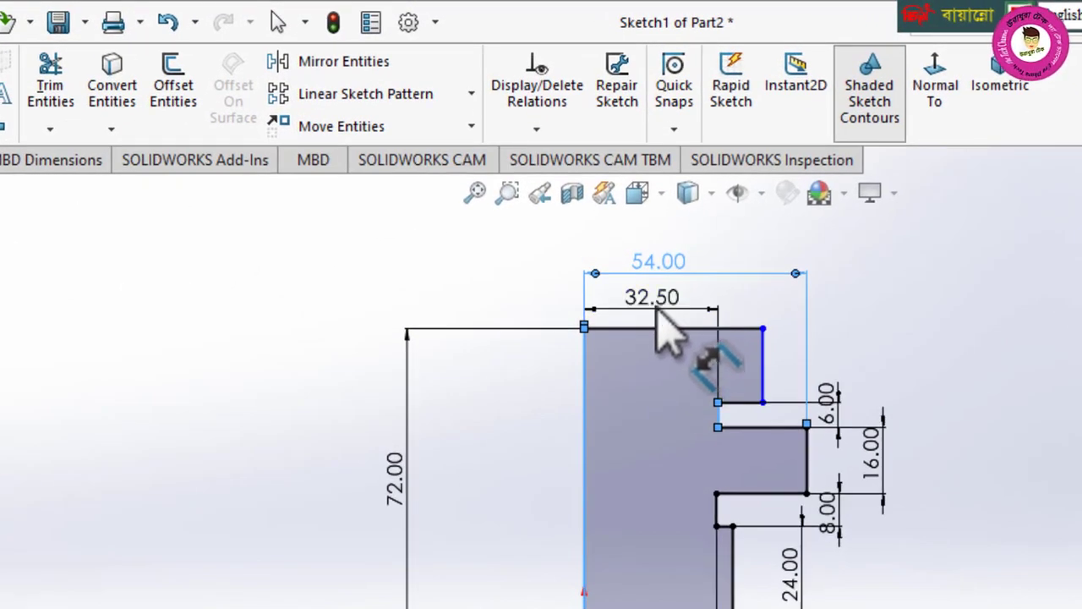
text(32)
key(Return)
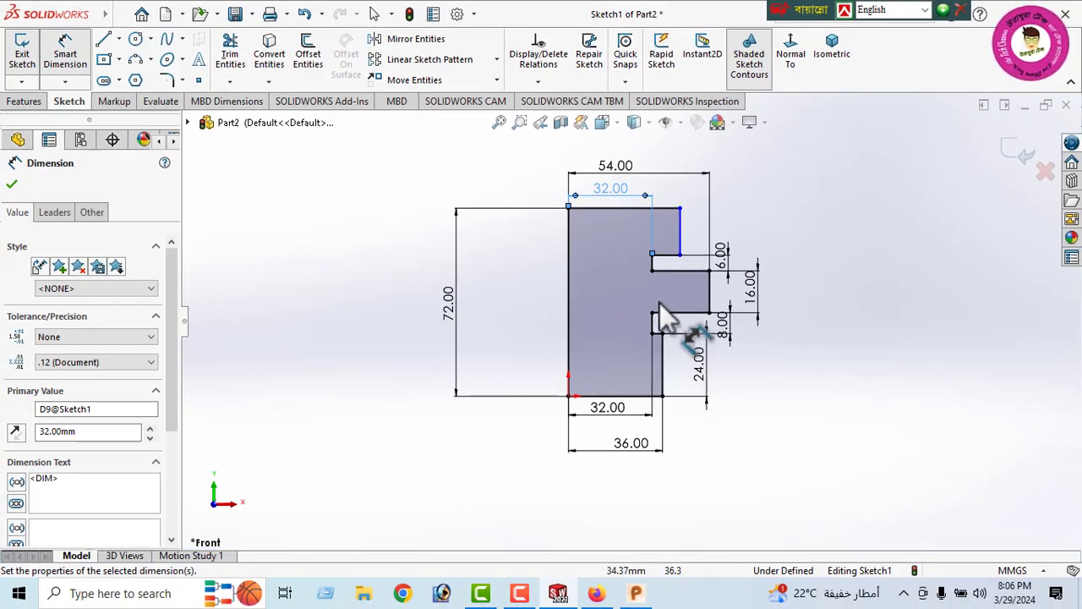
Step: Dimension the width from the vertical axis line to the upper outer wall as 36 mm and finish dimensioning
click(636, 441)
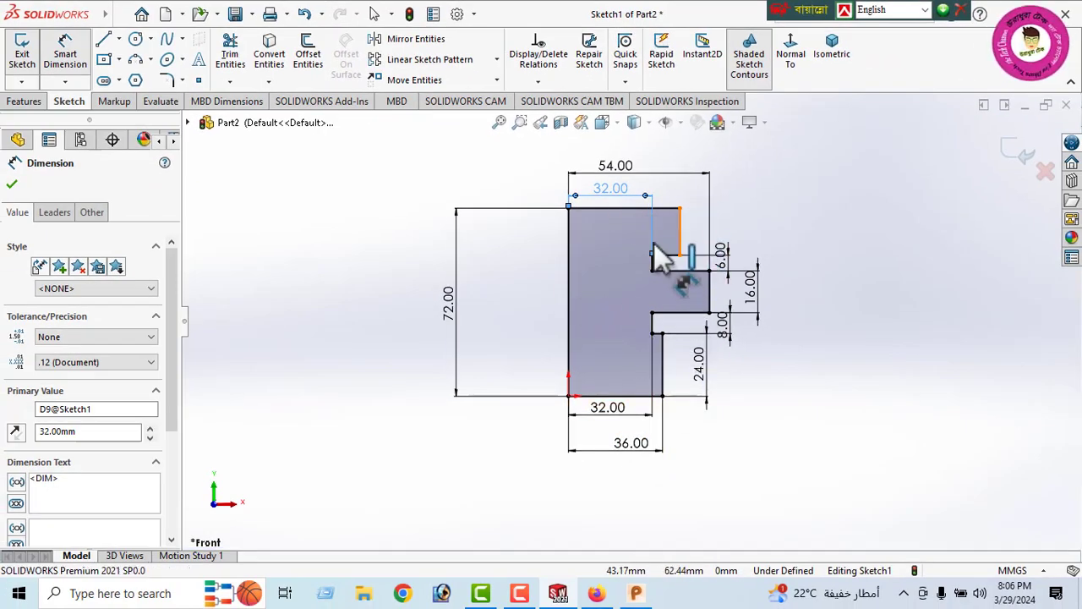
click(680, 245)
click(571, 257)
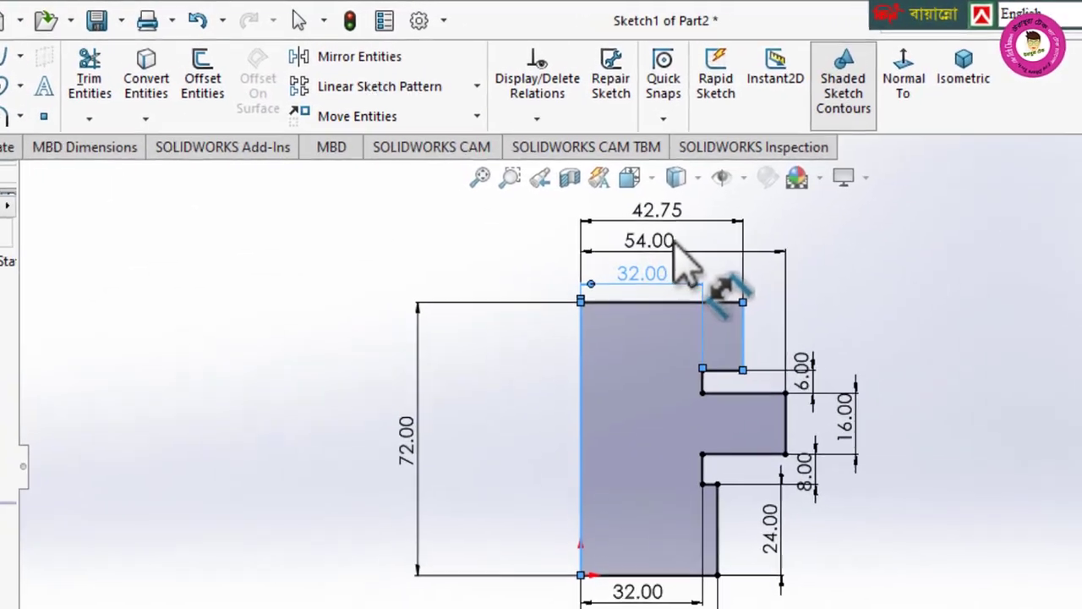
click(638, 168)
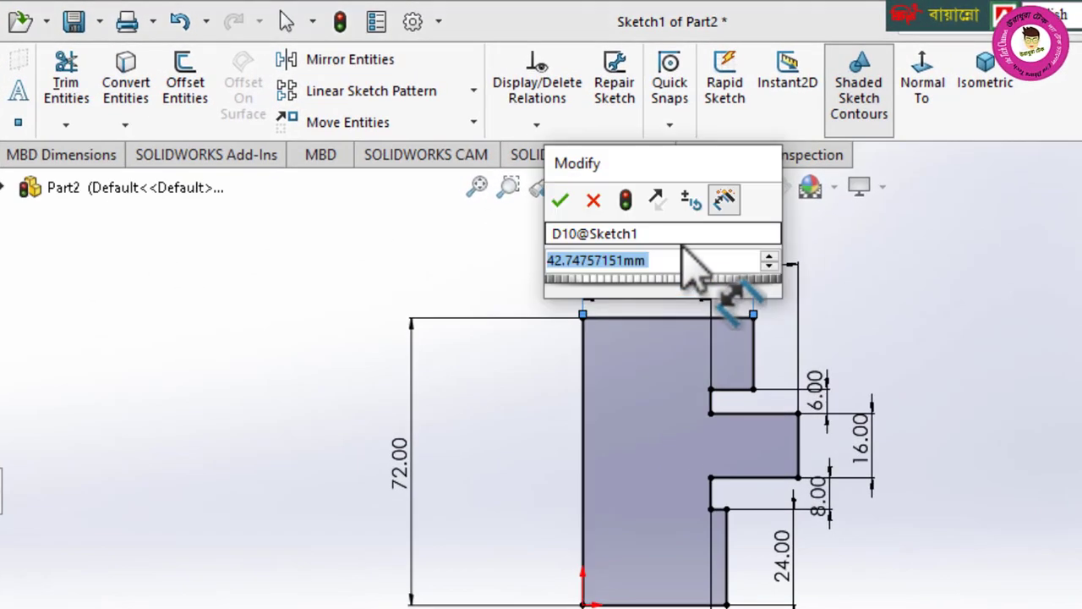
text(36)
key(Return)
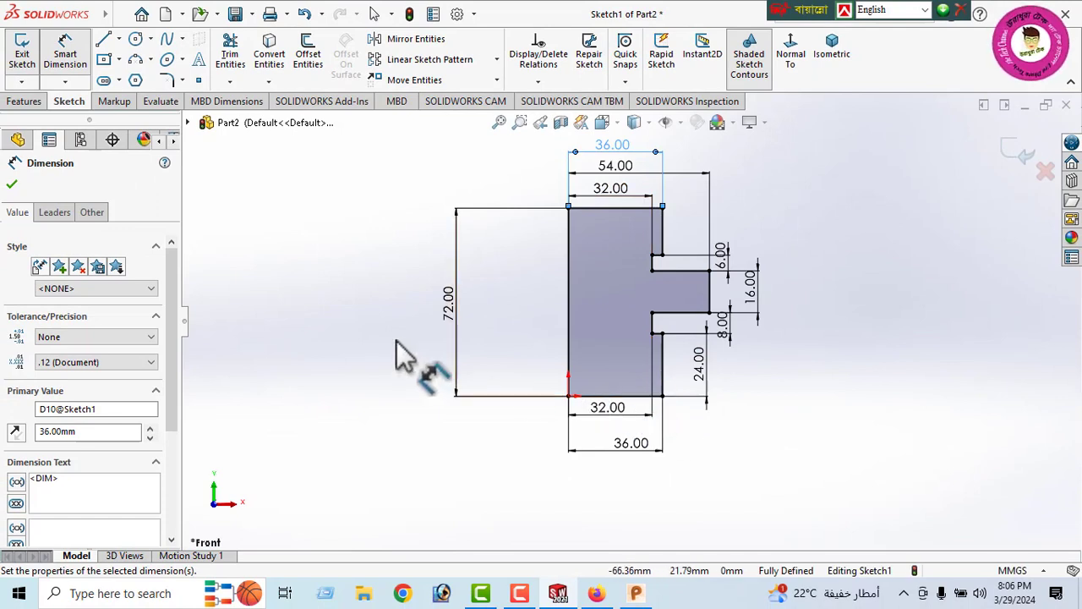
click(12, 186)
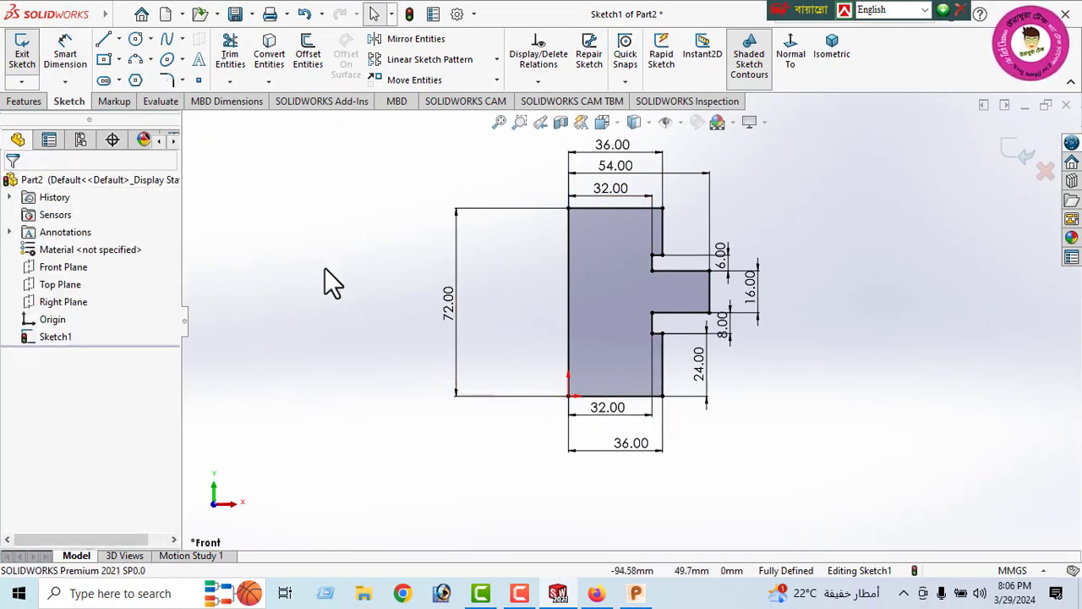
Step: Sketch a three-point arc of about 3.2 mm radius across the lower groove's bottom inner corner, from the outer wall's upper endpoint to the groove wall
click(136, 61)
scroll(592, 330, down, 3)
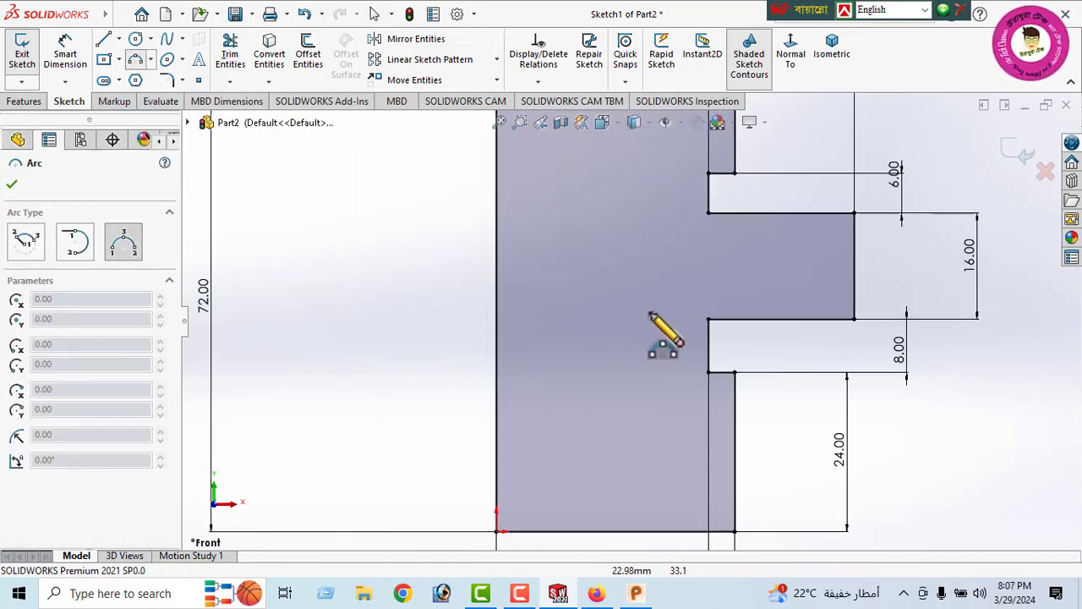
scroll(706, 376, down, 2)
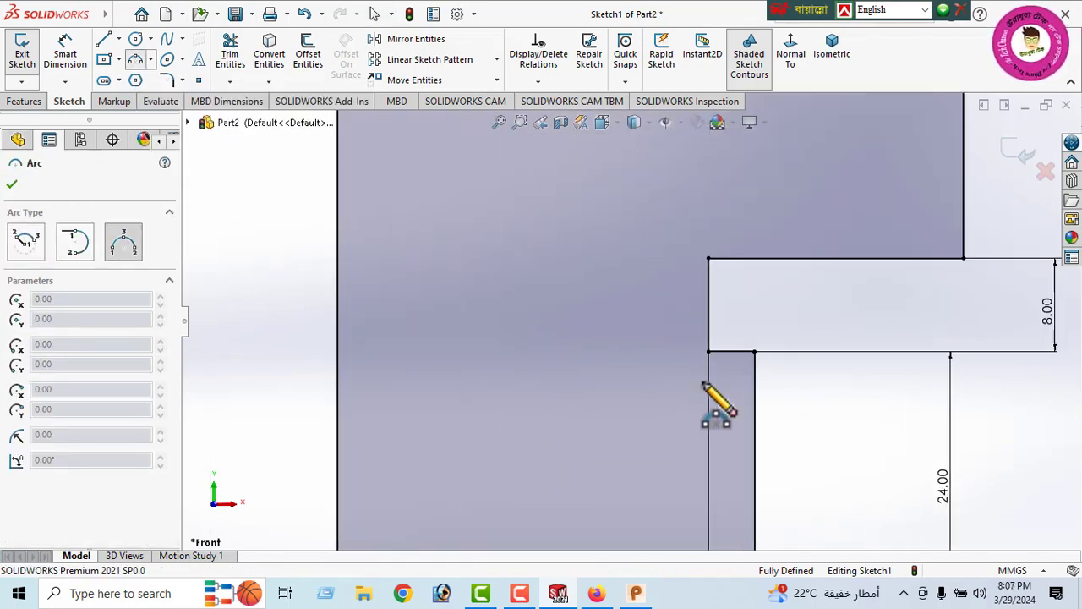
click(754, 350)
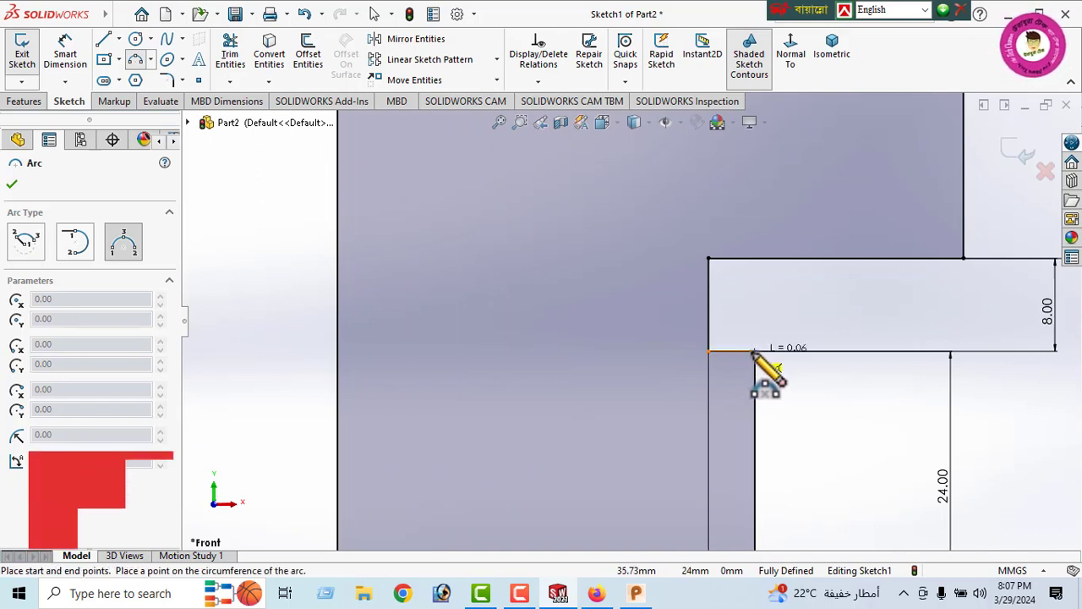
click(709, 326)
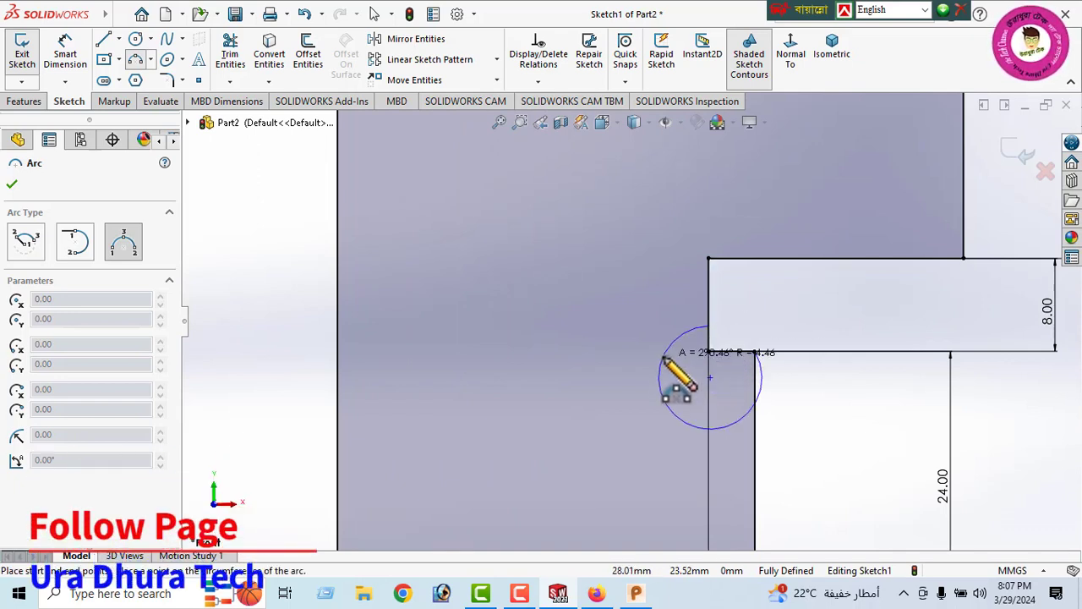
click(721, 346)
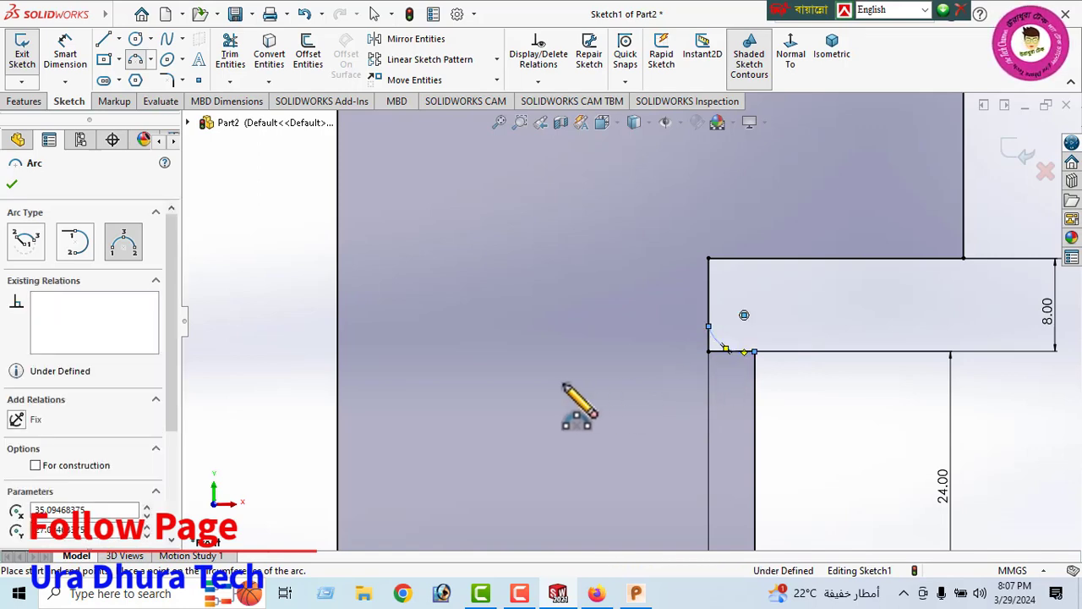
Step: Set the radius of the lower groove's corner arc to 4 mm and finish the arc
drag(171, 327, 167, 443)
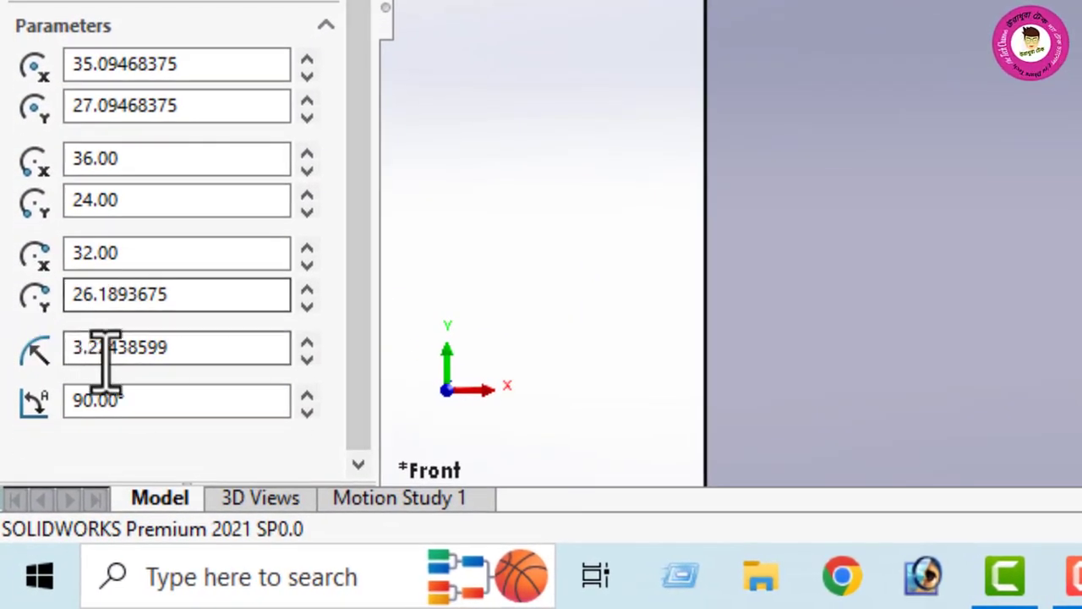
double_click(197, 348)
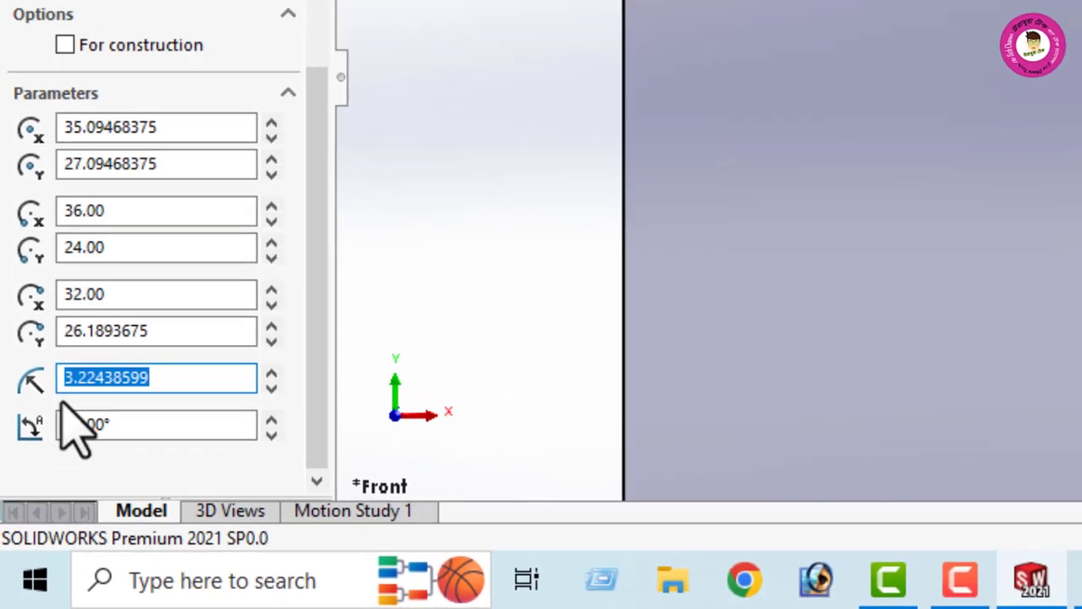
text(4)
key(Return)
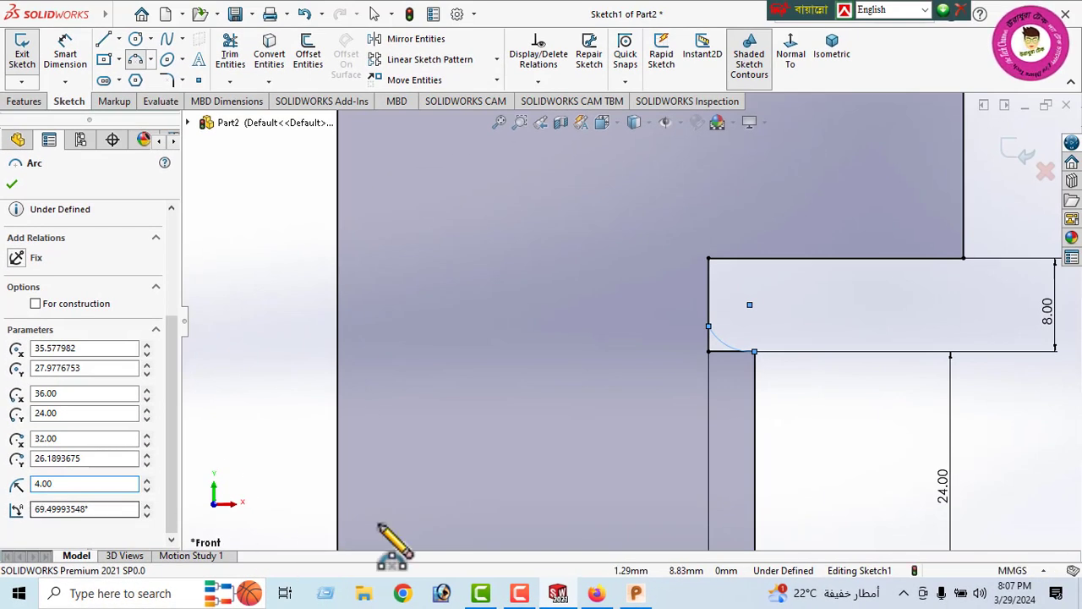
click(11, 186)
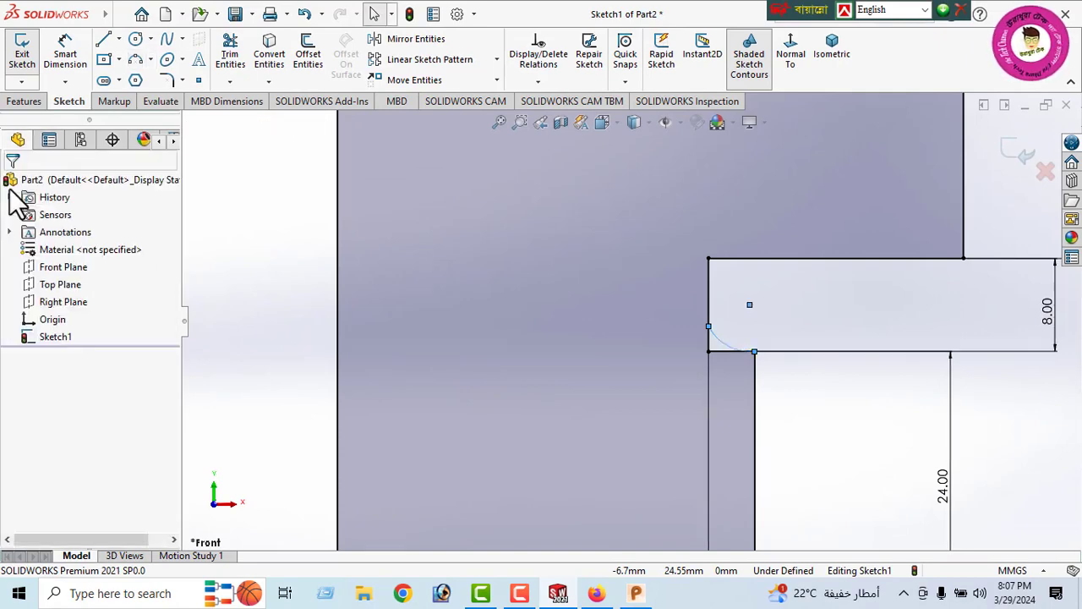
Step: Sketch a three-point arc of about 3.5 mm radius across the upper groove's top inner corner, from the outer wall's lower endpoint to the groove wall
scroll(545, 317, up, 4)
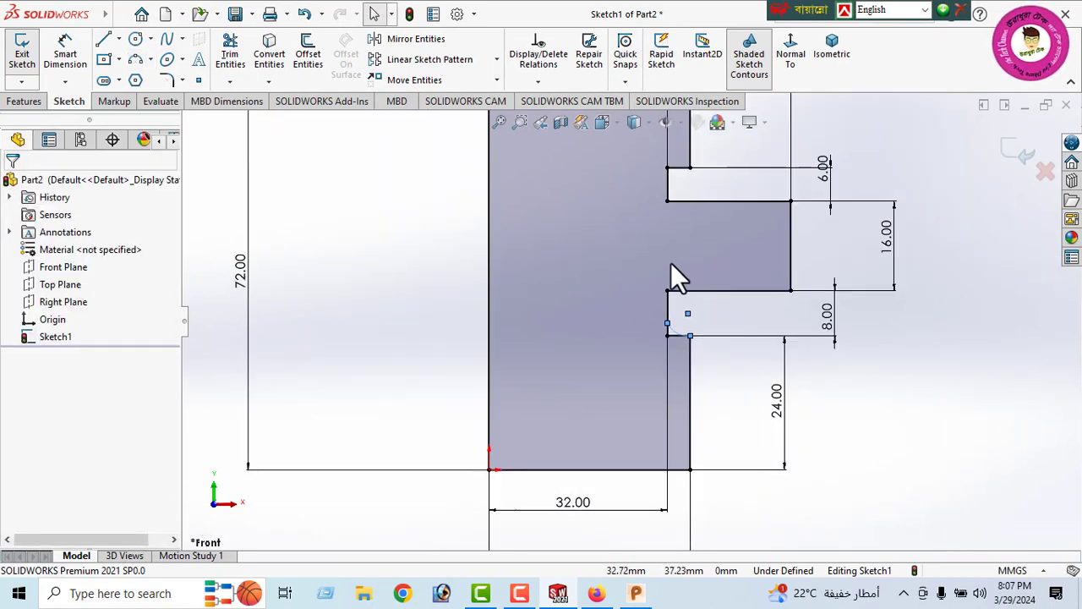
ctrl+middle_drag(673, 261, 615, 367)
scroll(634, 296, up, 3)
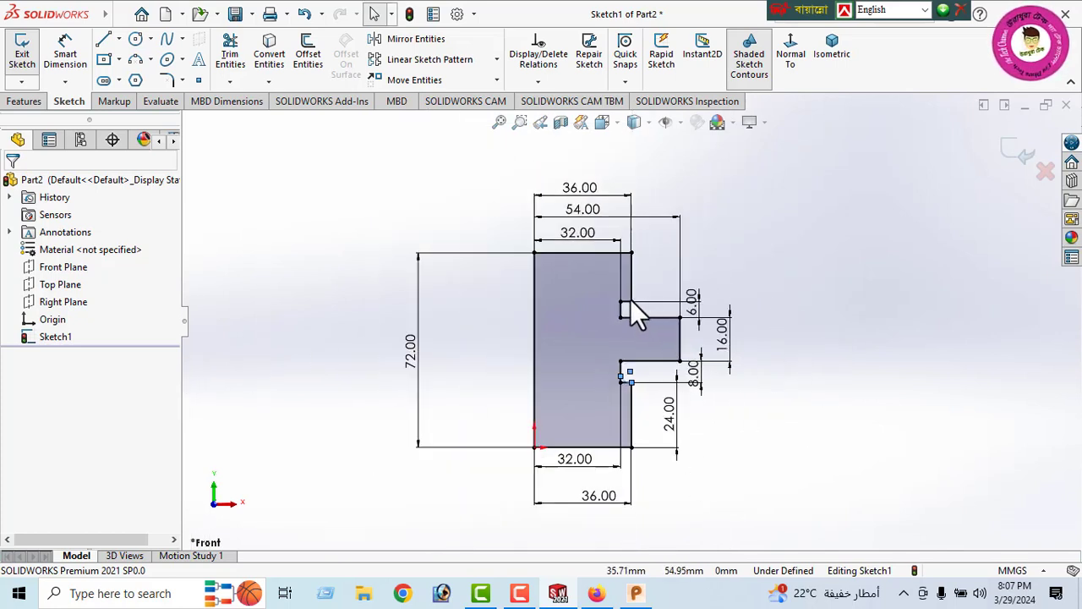
scroll(633, 301, down, 5)
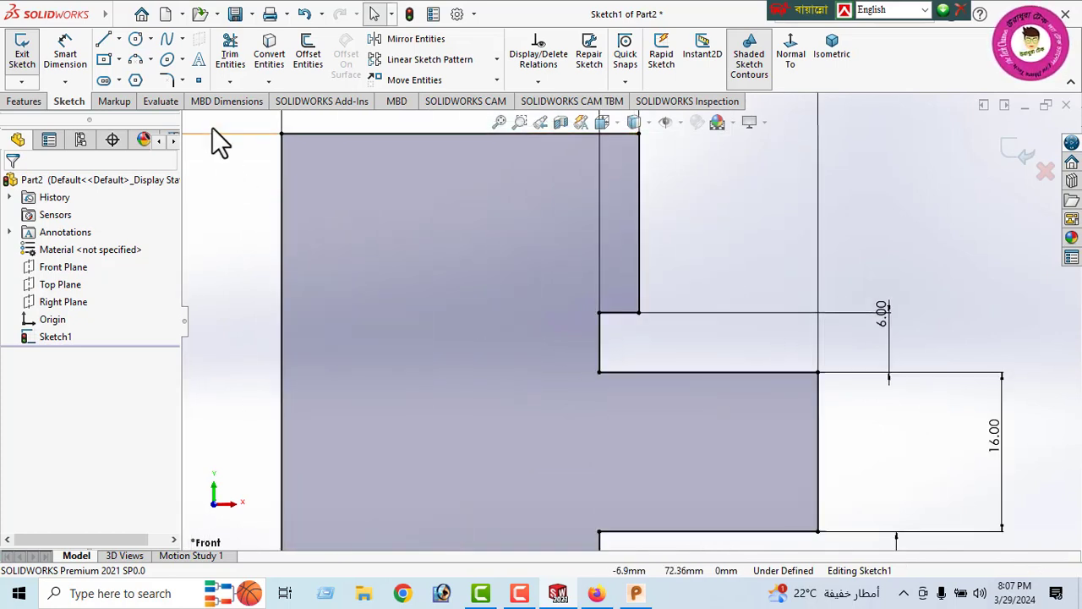
click(135, 60)
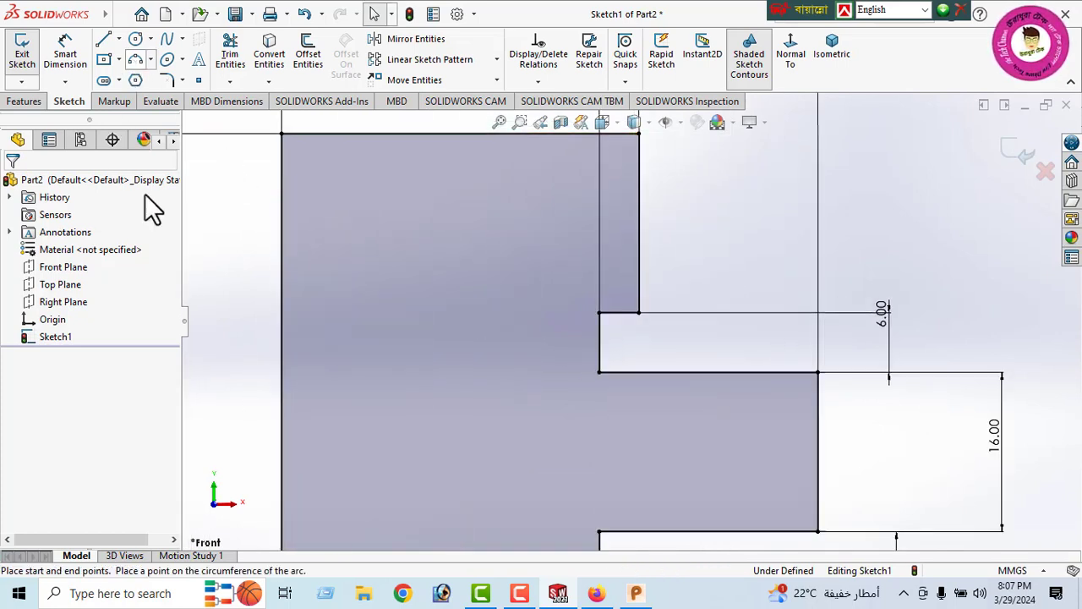
click(639, 314)
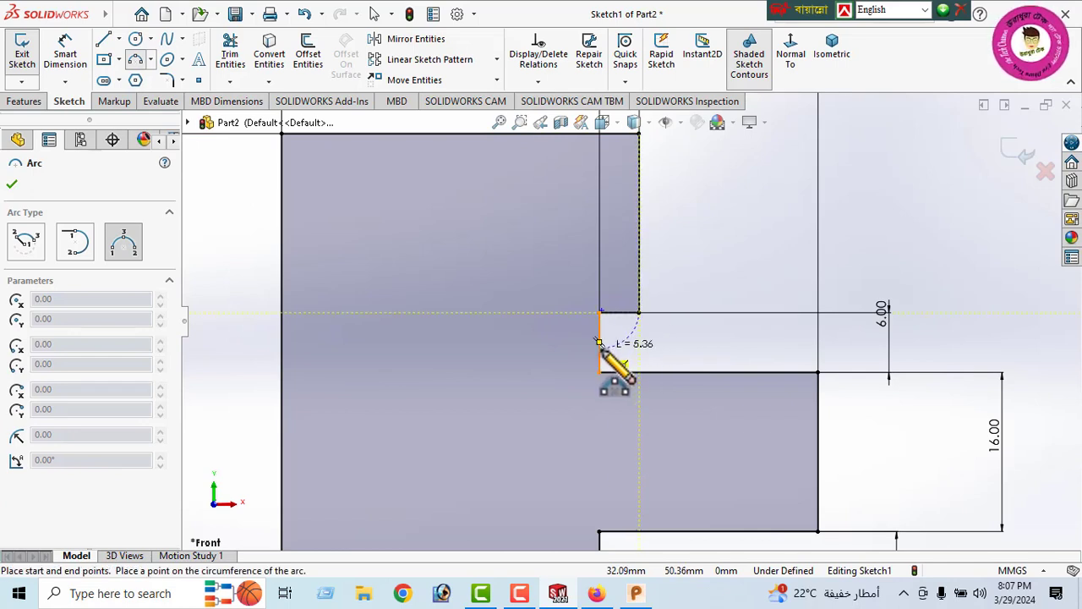
click(601, 346)
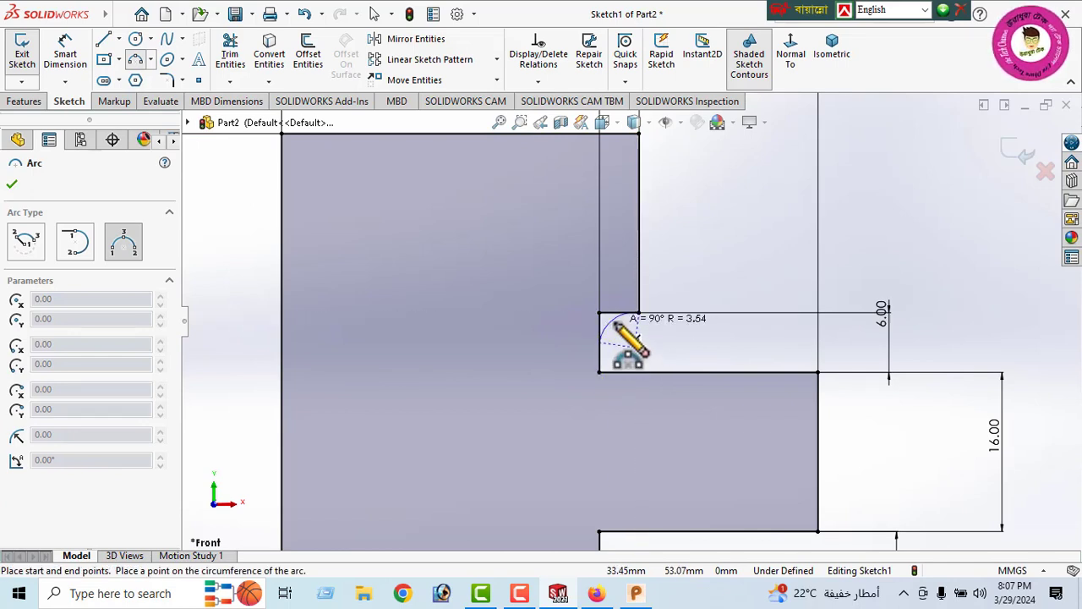
click(618, 325)
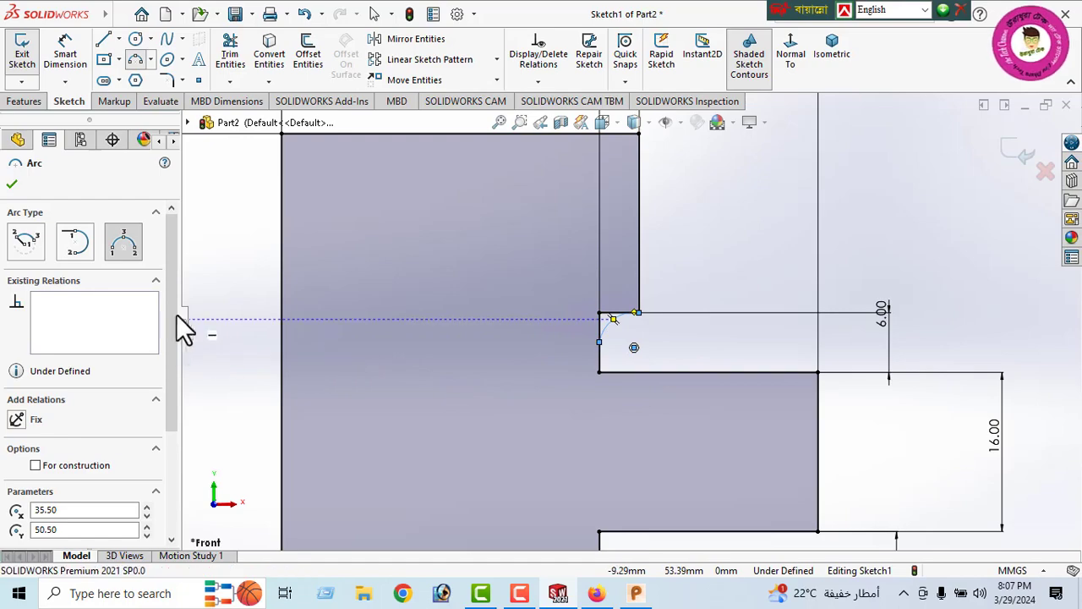
Step: Set the radius of the upper groove's corner arc to 4 mm and finish the arc
scroll(199, 302, down, 3)
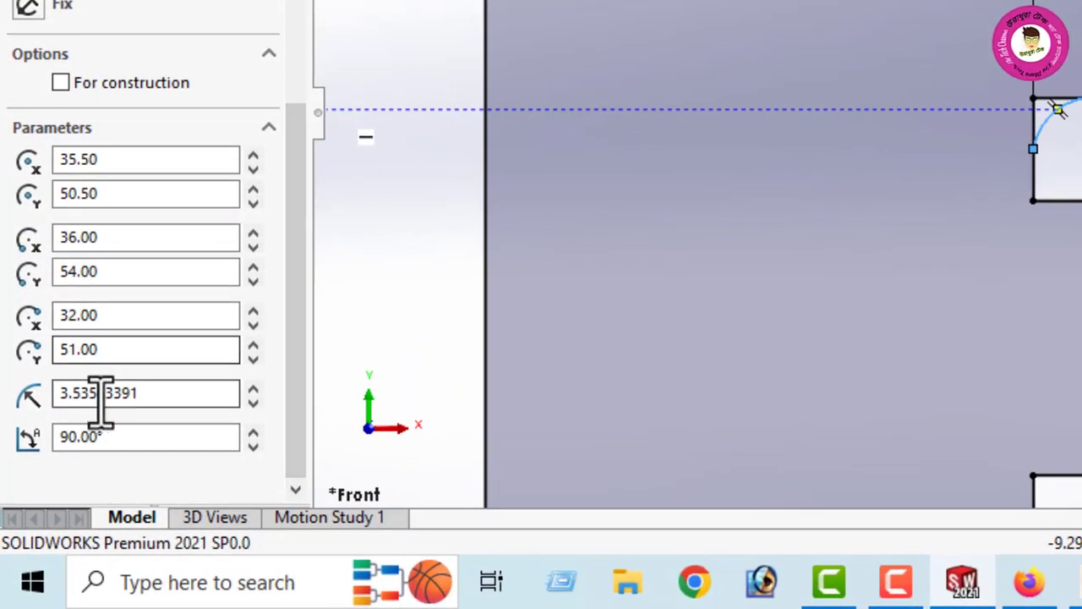
drag(179, 399, 24, 423)
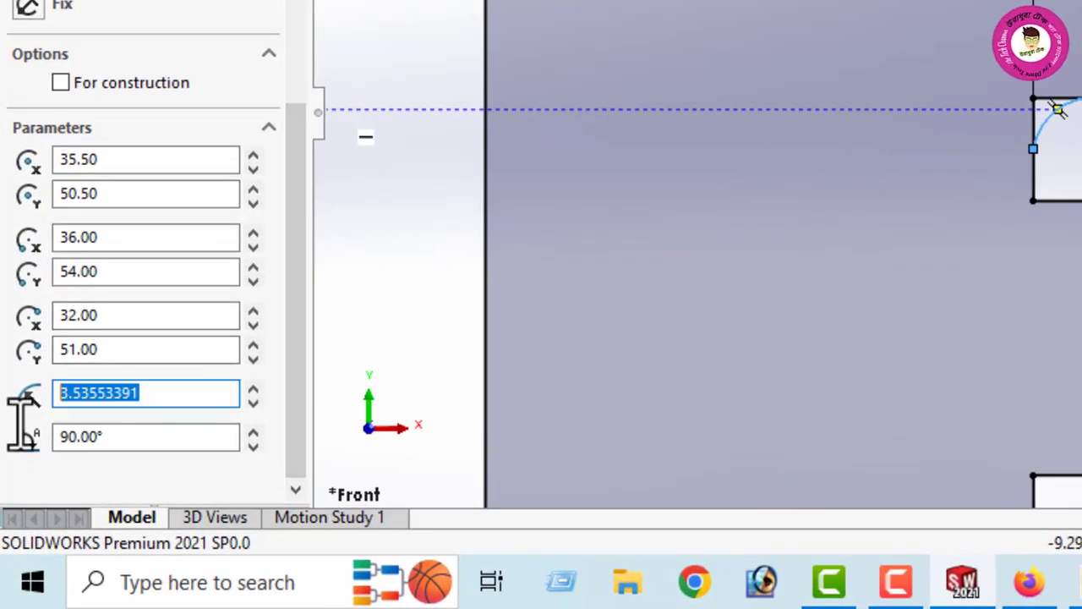
text(4)
key(Return)
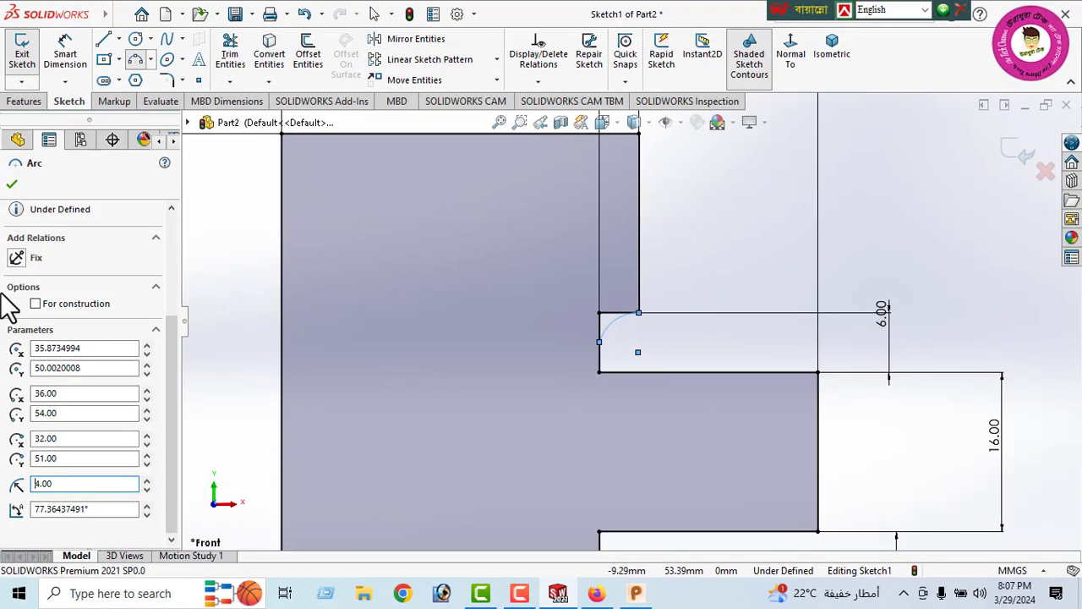
click(12, 185)
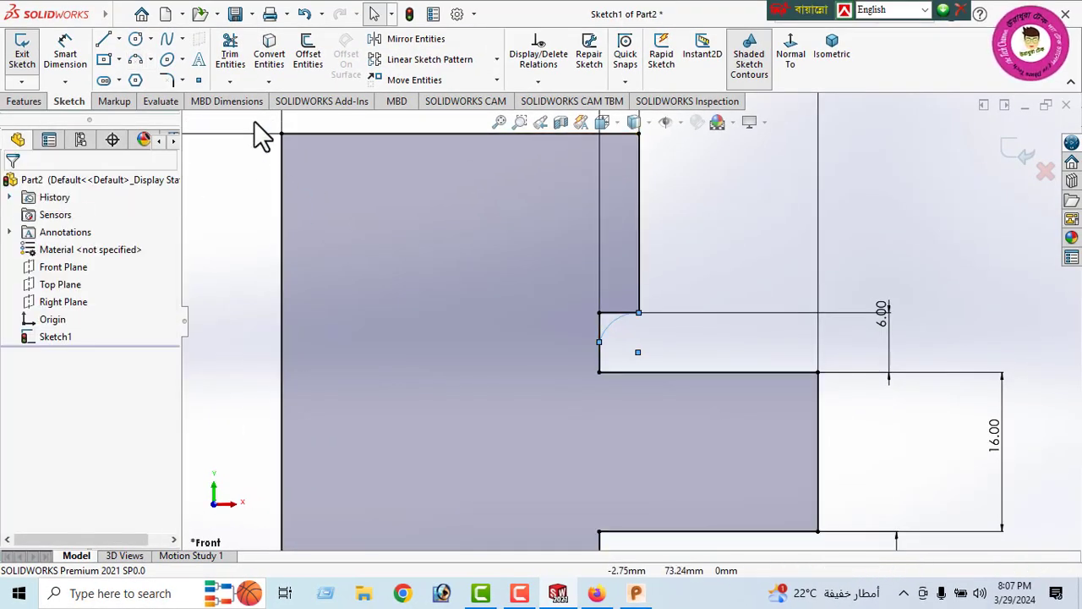
Step: Trim away the square corner lines behind the arcs in the upper and lower grooves with Power trim
click(230, 55)
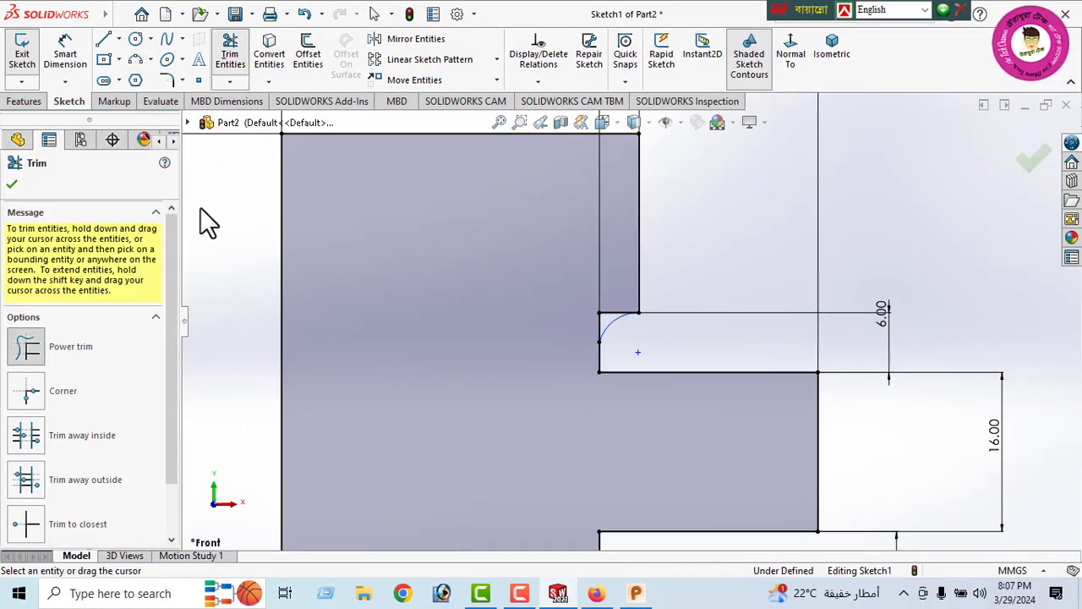
click(616, 311)
scroll(512, 320, down, 3)
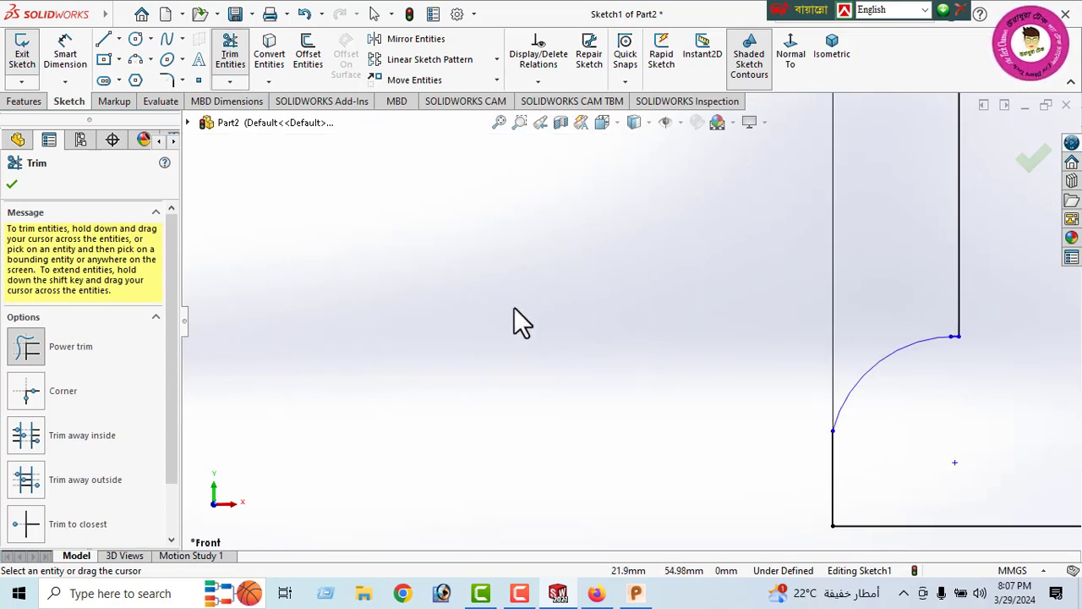
scroll(633, 389, up, 6)
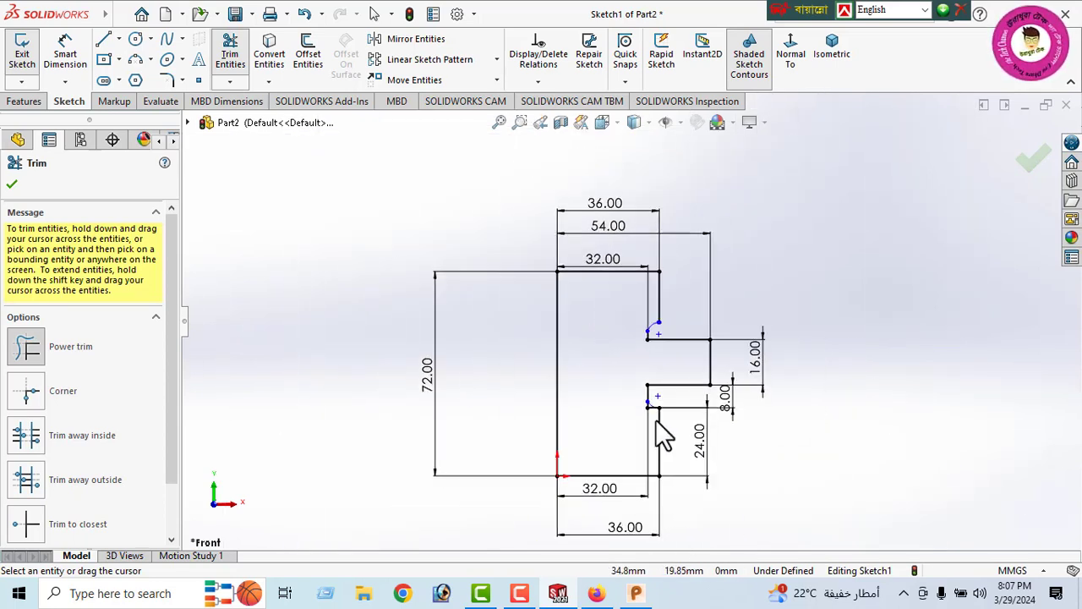
scroll(649, 400, down, 6)
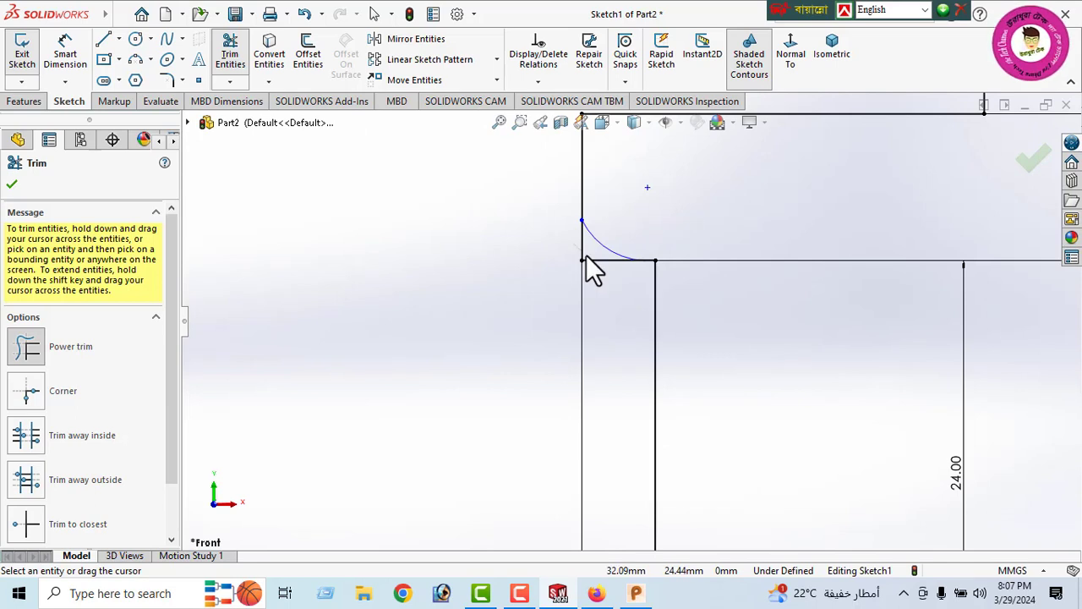
drag(585, 265, 596, 278)
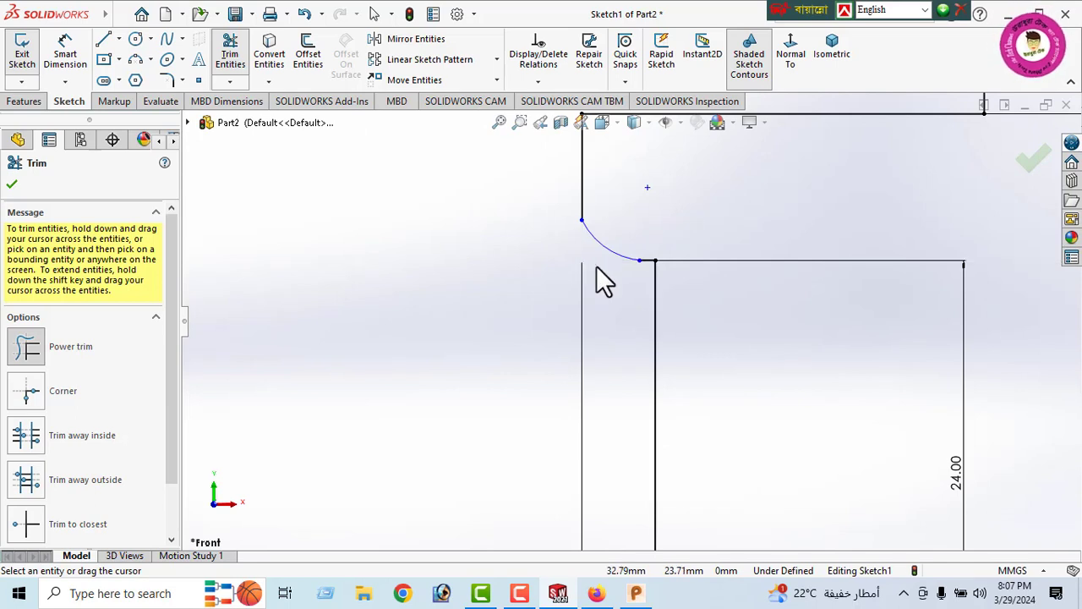
click(499, 122)
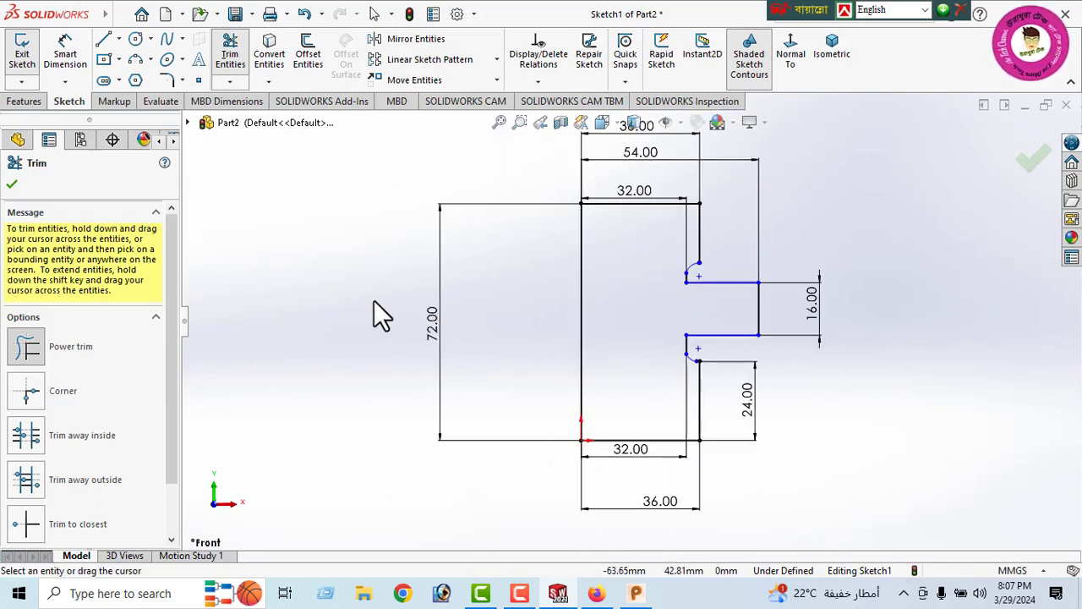
click(13, 184)
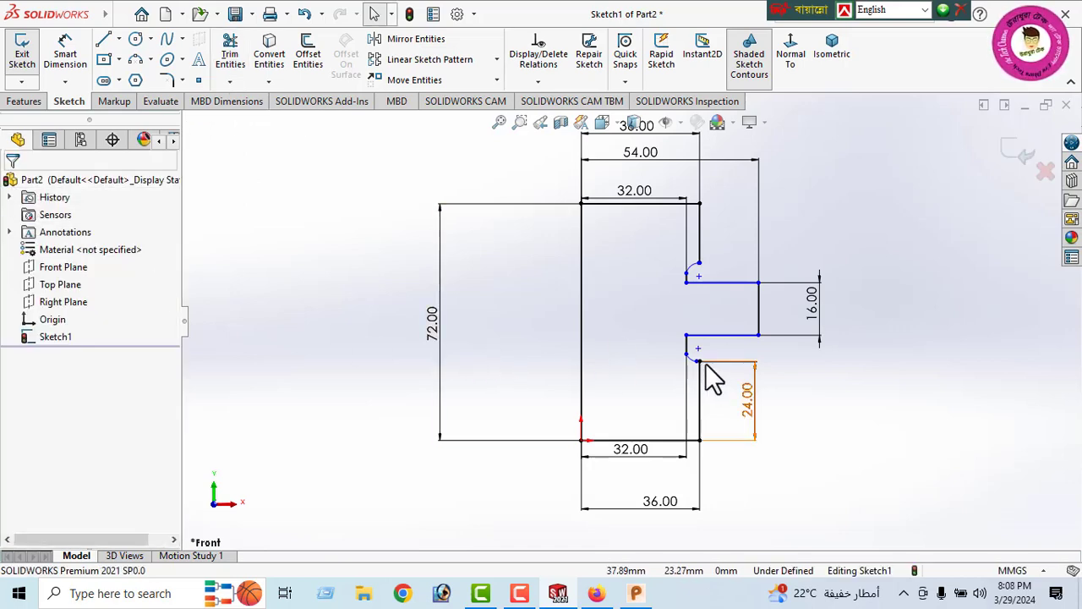
Step: Revolve the closed profile region 360° about its long vertical line to create the solid flanged body
scroll(706, 365, down, 8)
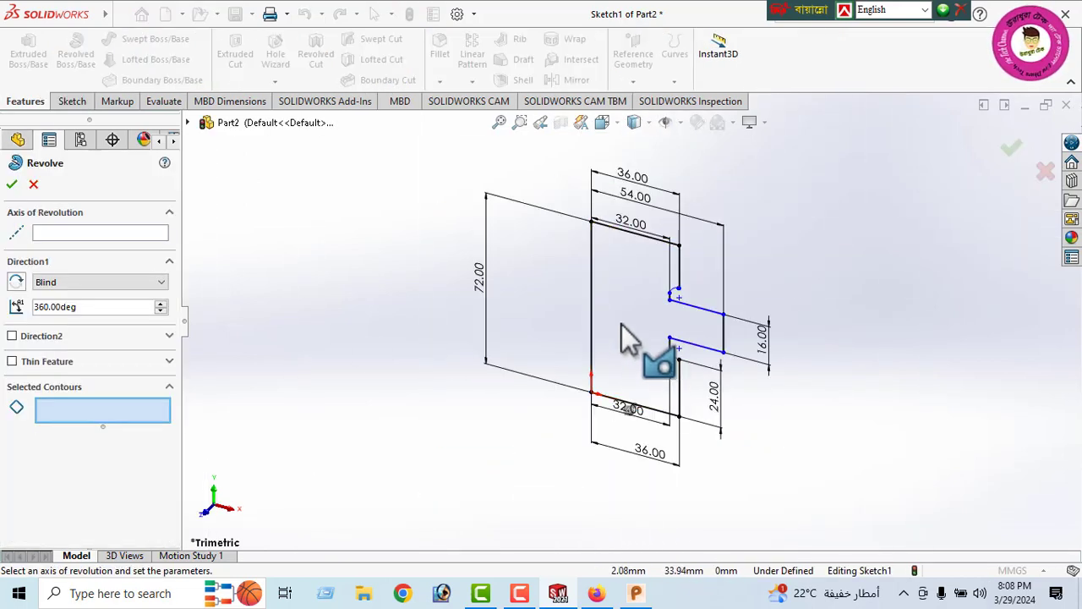
click(609, 321)
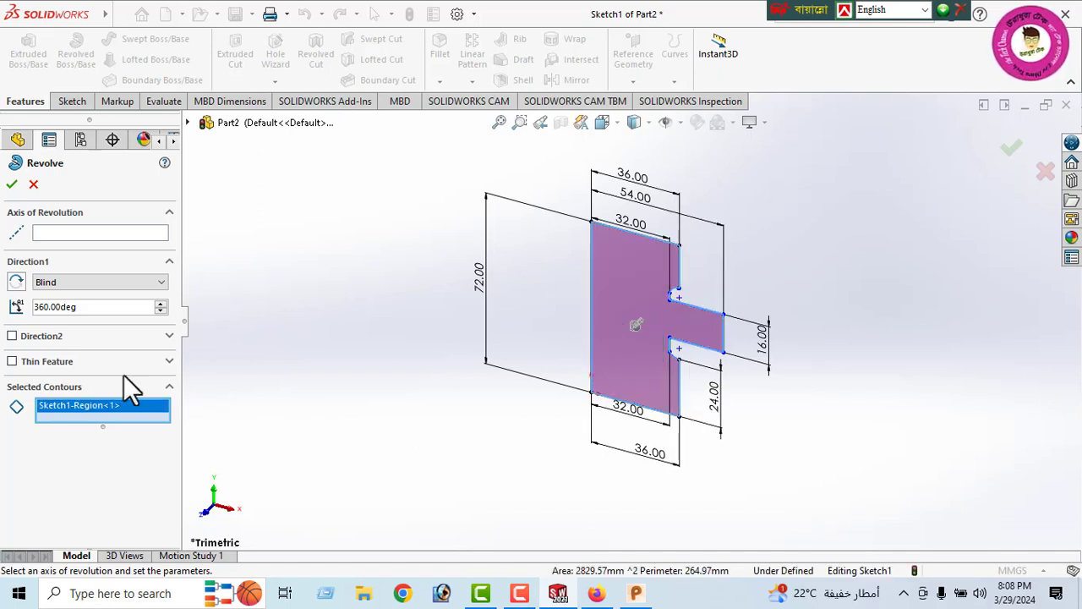
click(53, 232)
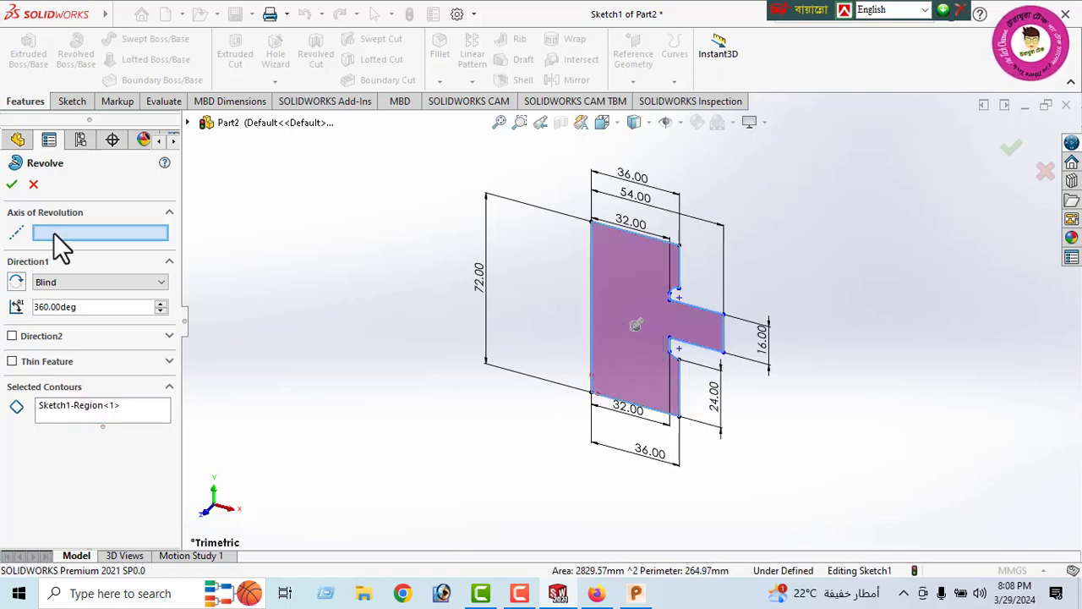
click(593, 281)
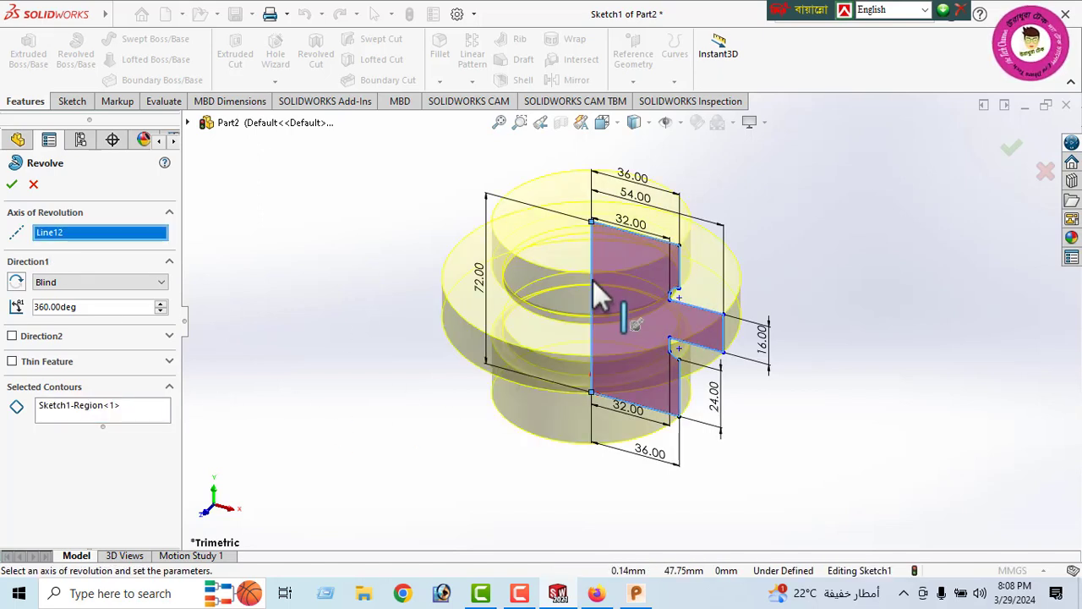
click(11, 184)
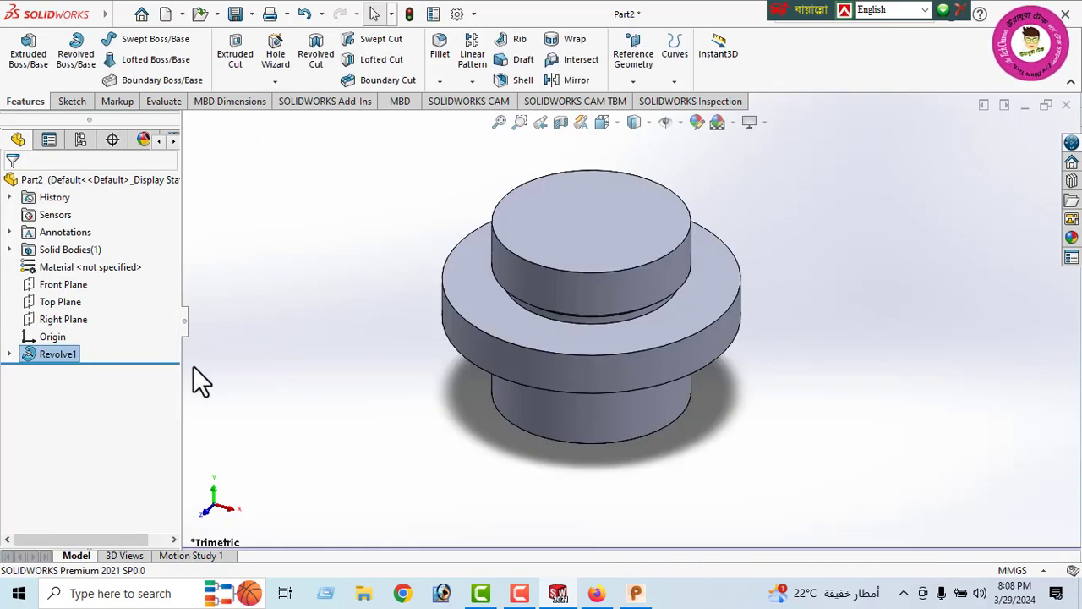
Step: Check the plan view in the PDF exercise and sketch a circle about 46.5 mm in diameter on the hub's top face, centred on the origin
middle_drag(448, 324, 394, 367)
click(589, 267)
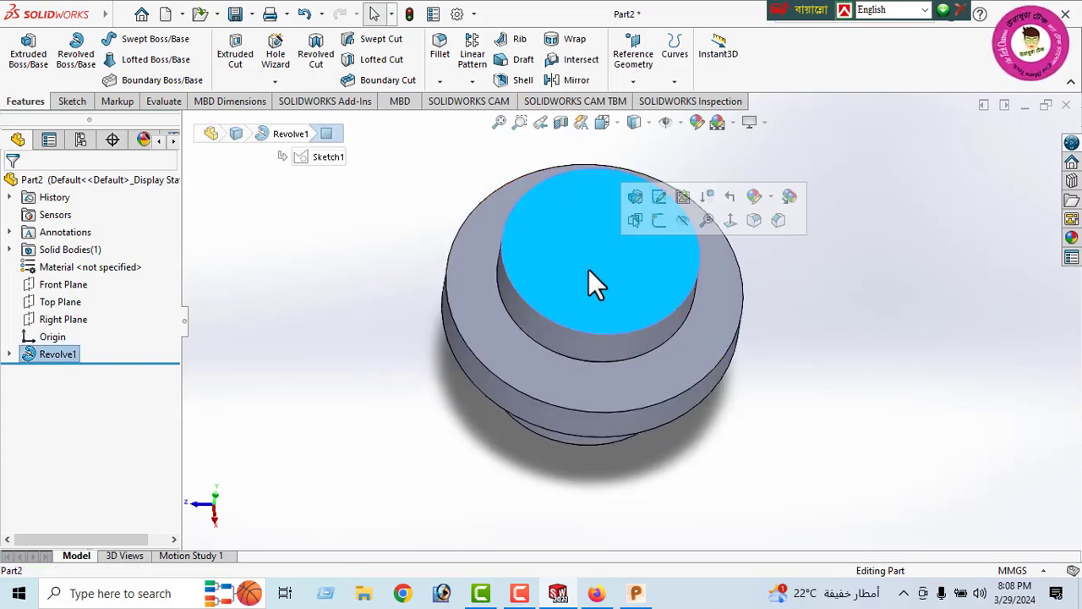
click(731, 220)
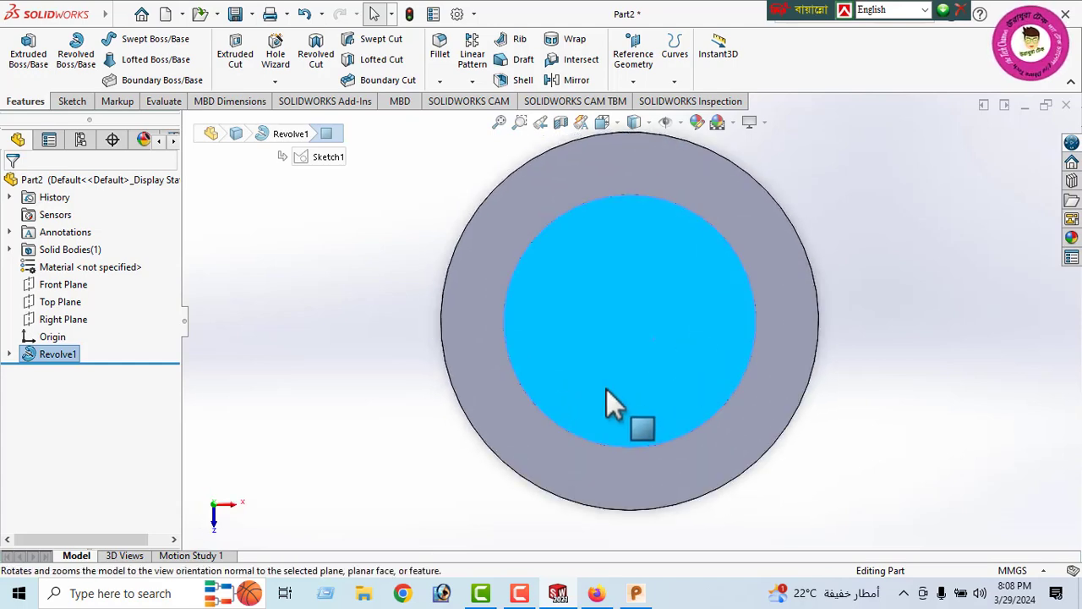
click(593, 595)
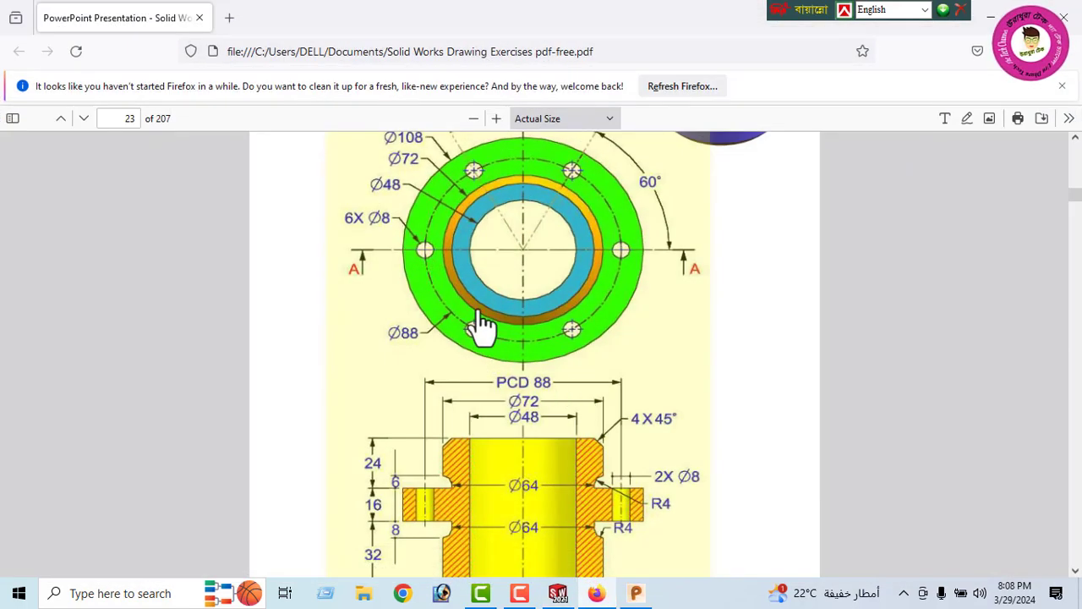
scroll(490, 269, up, 4)
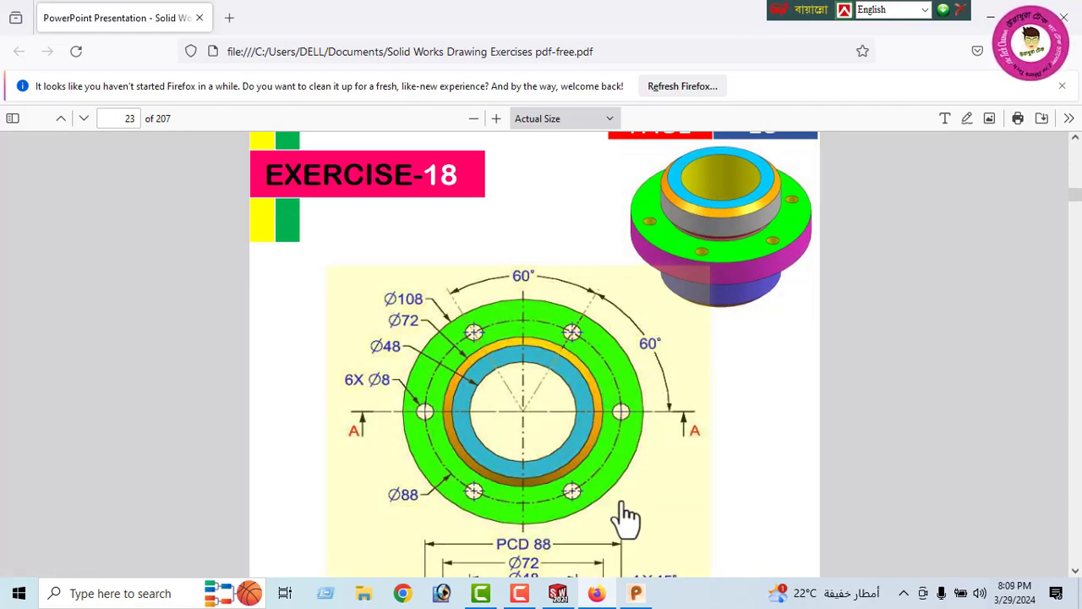
click(596, 593)
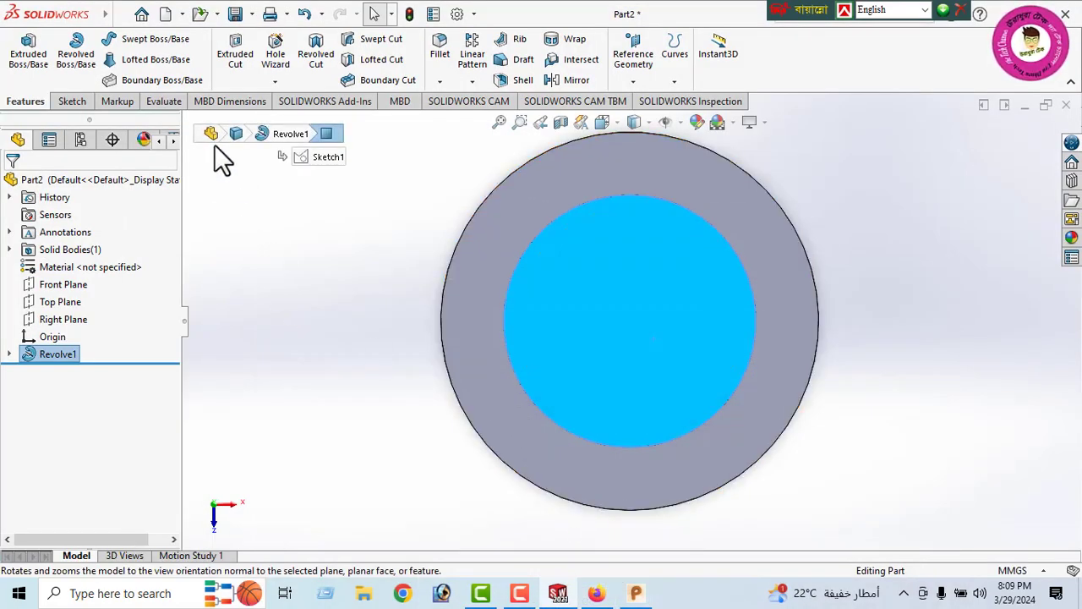
click(71, 103)
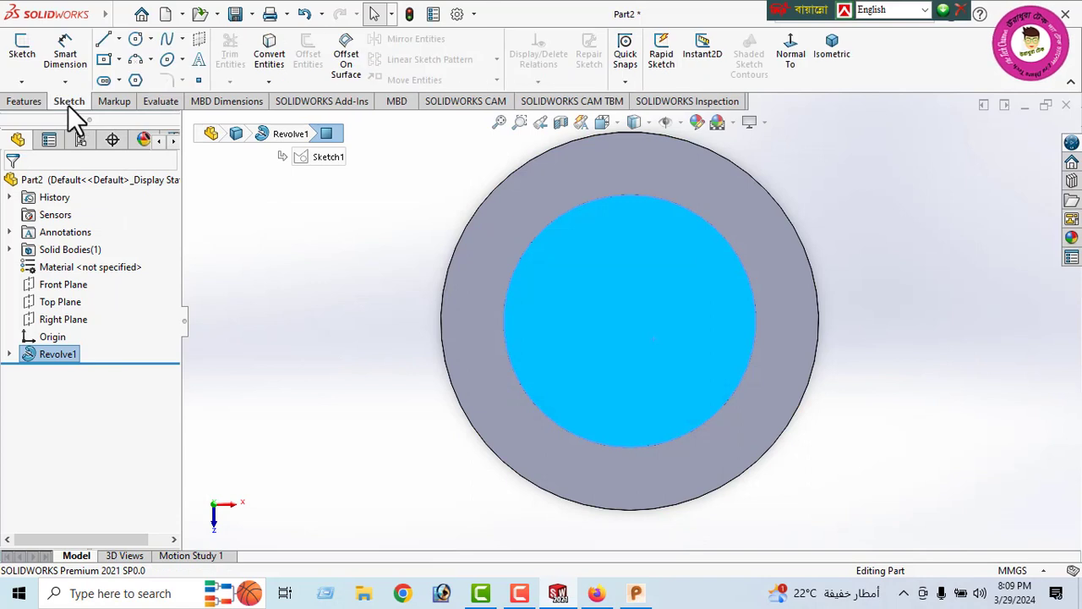
click(135, 40)
click(630, 319)
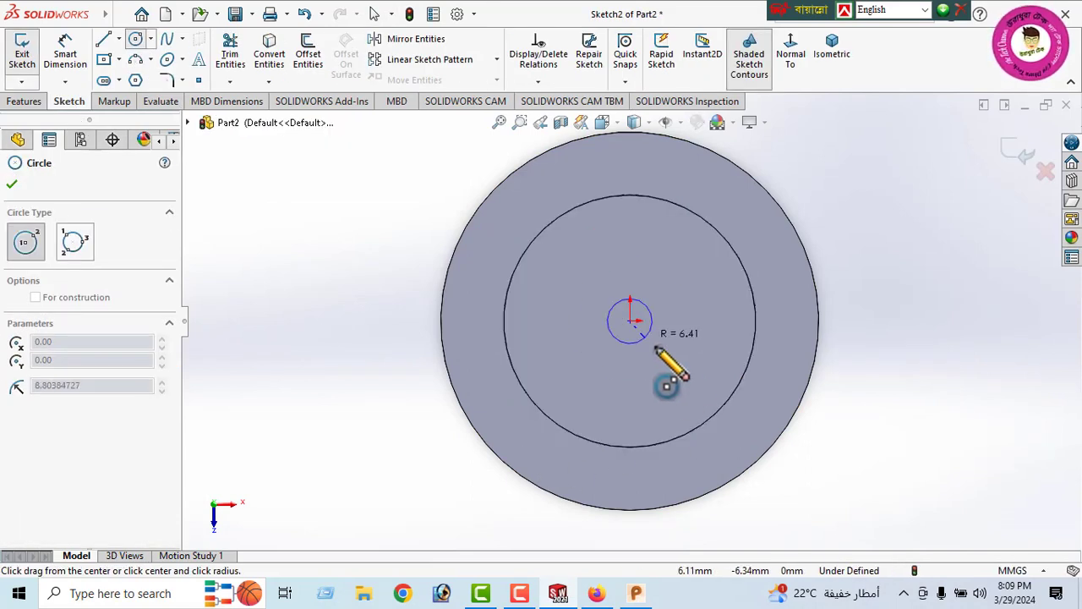
click(689, 375)
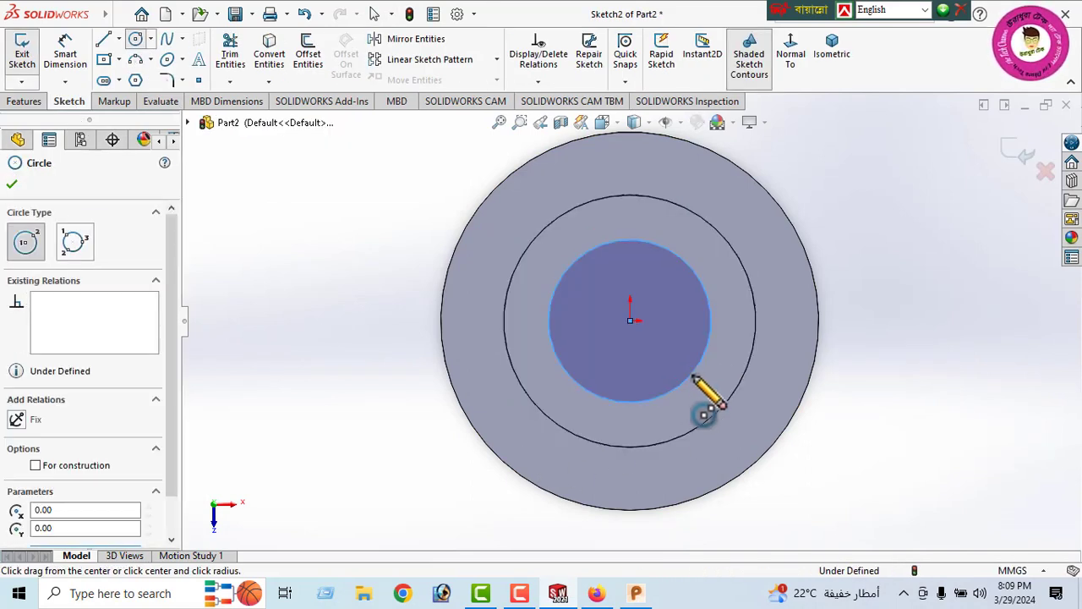
Step: Dimension the circle's diameter on the hub's top face as 48 mm and finish dimensioning
click(61, 64)
click(570, 379)
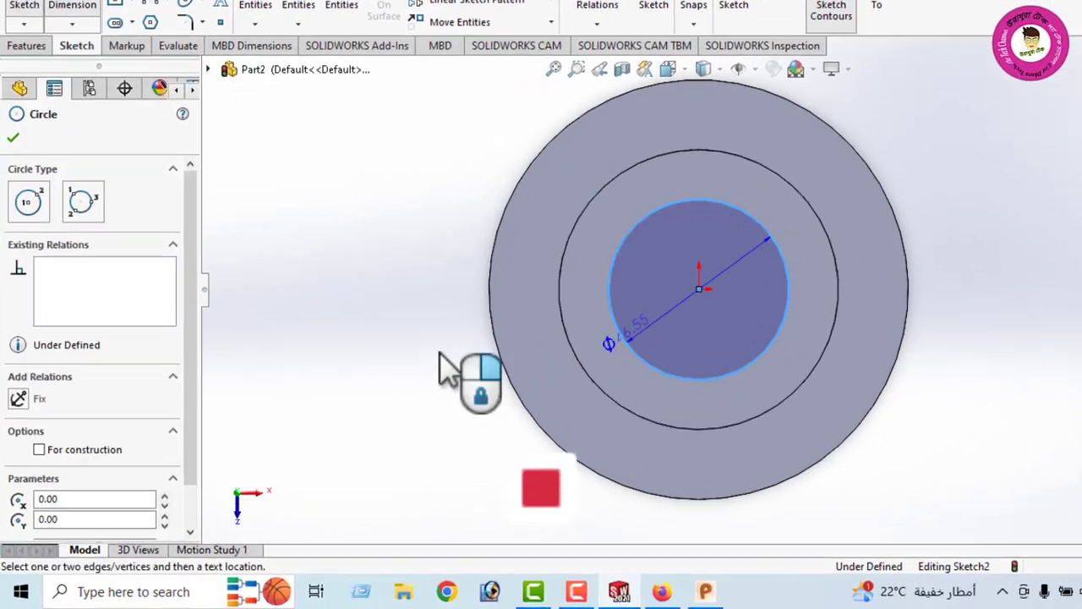
click(439, 355)
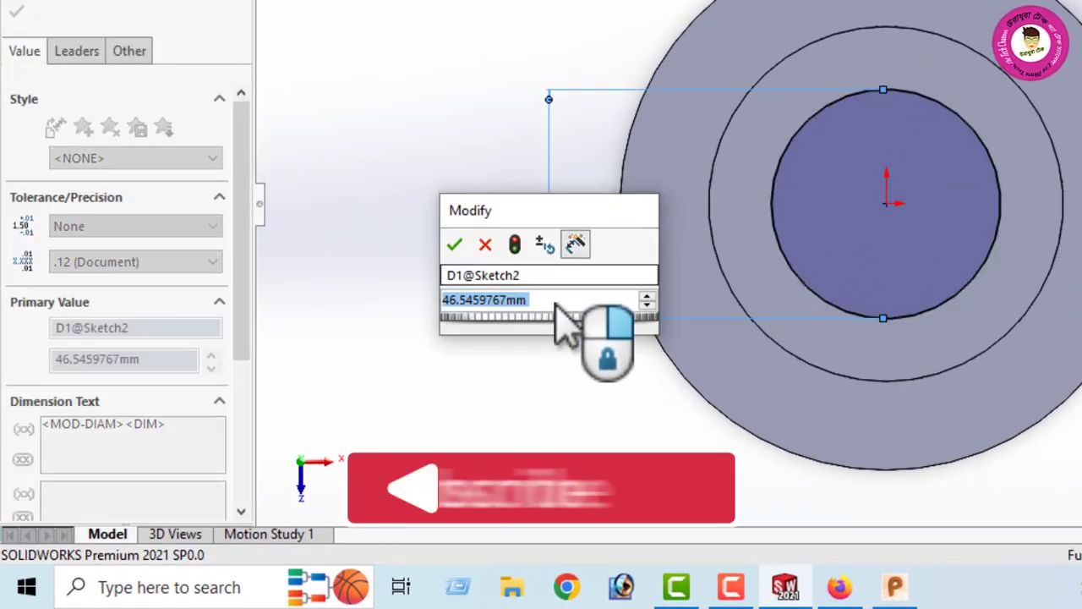
text(48)
key(Return)
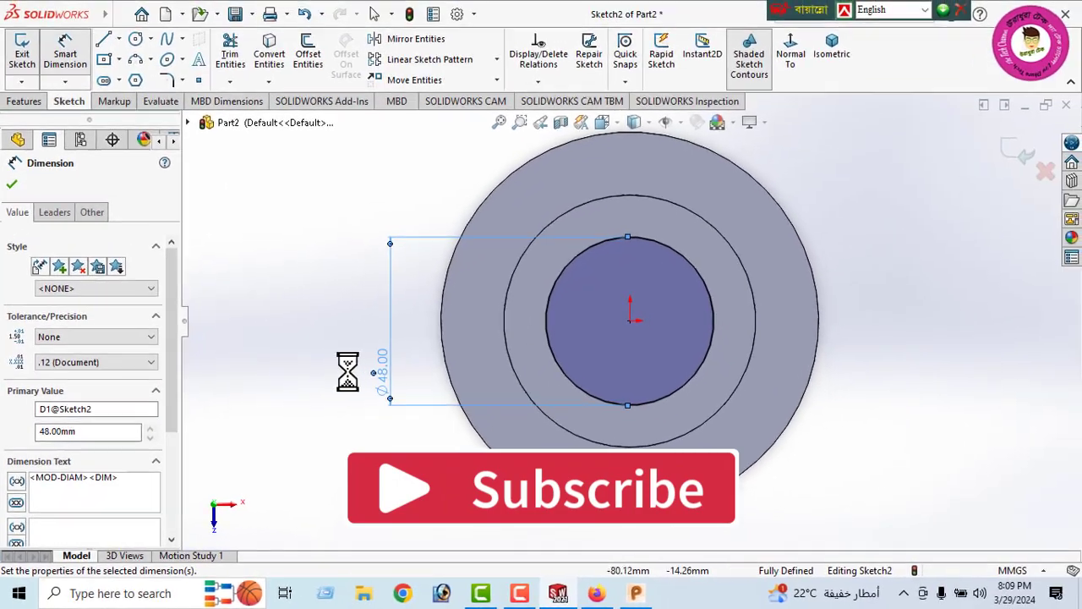
key(Escape)
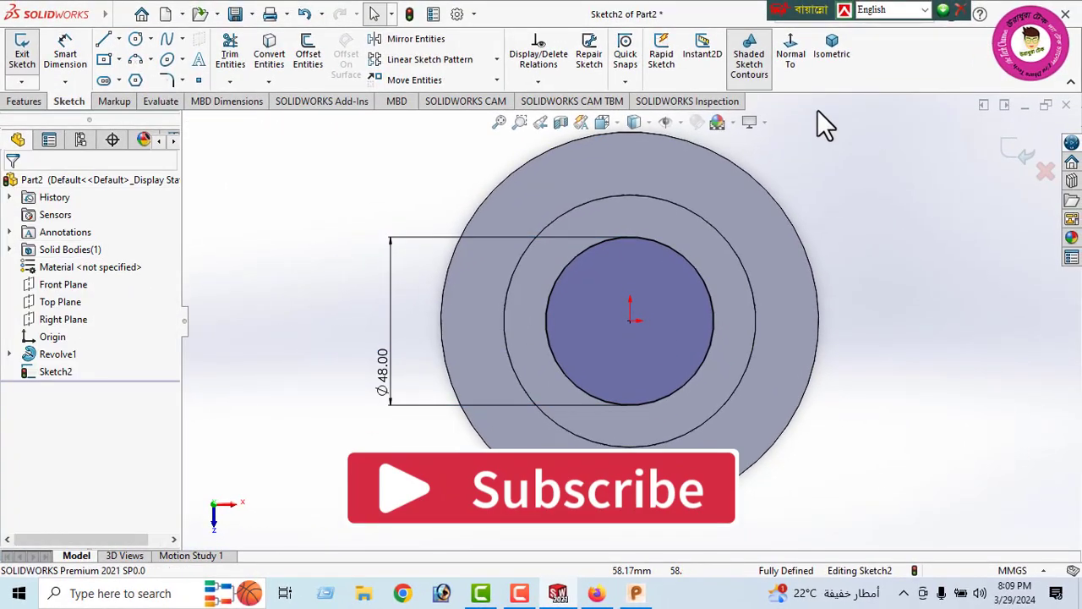
Step: Cut the 48 mm circle through the entire part with Extruded Cut set to Through All
click(830, 54)
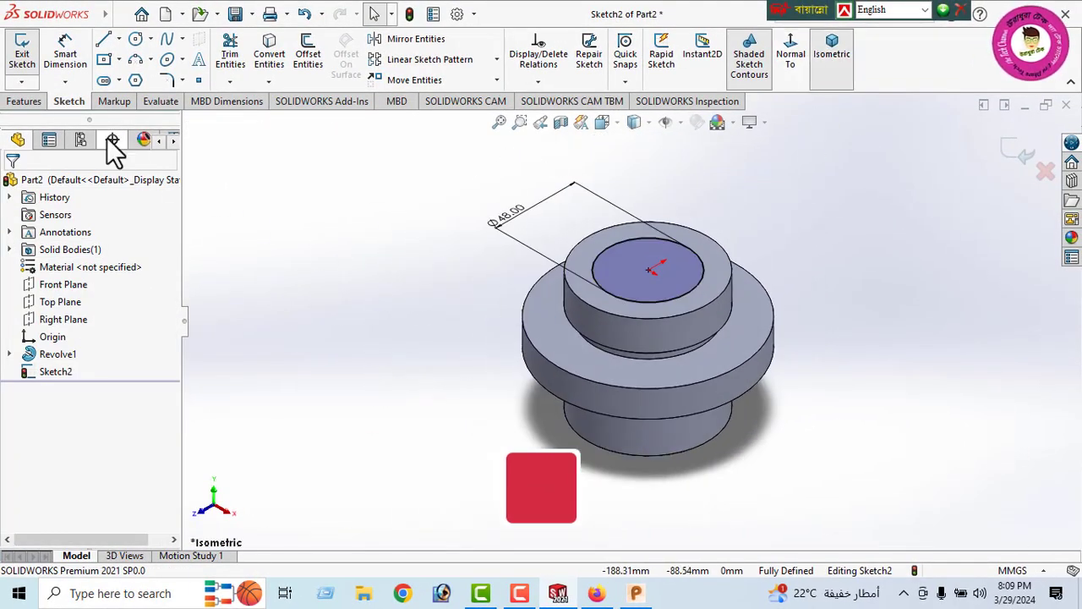
click(28, 103)
click(229, 56)
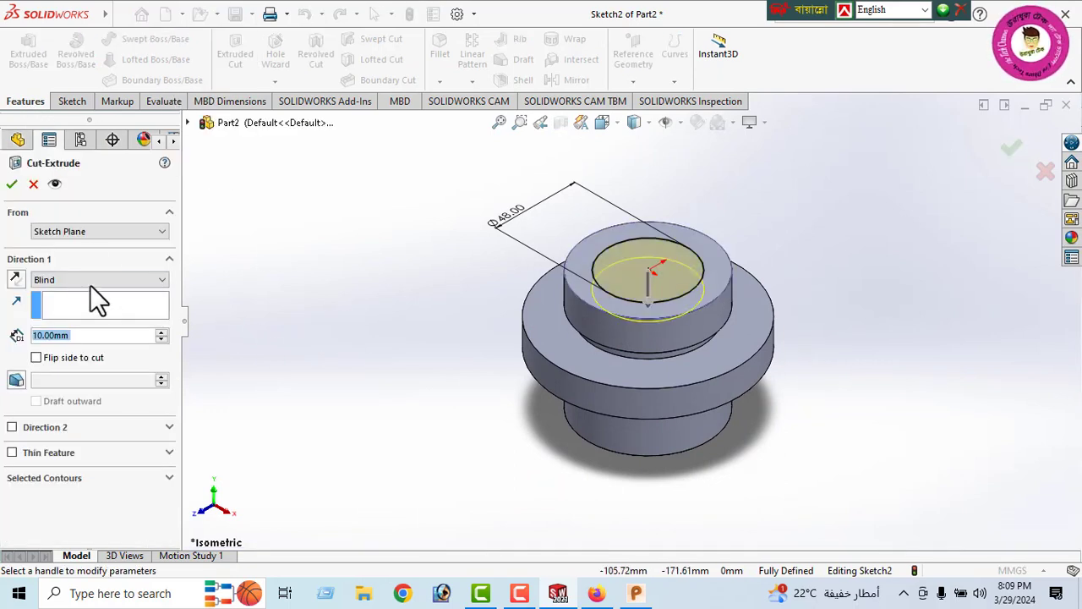
click(81, 280)
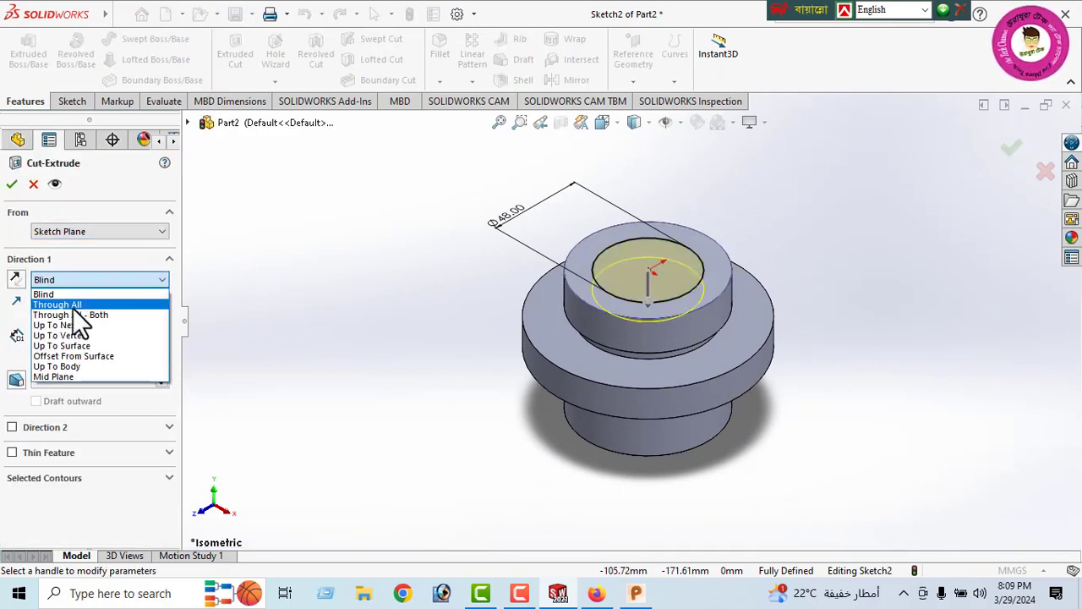
click(75, 302)
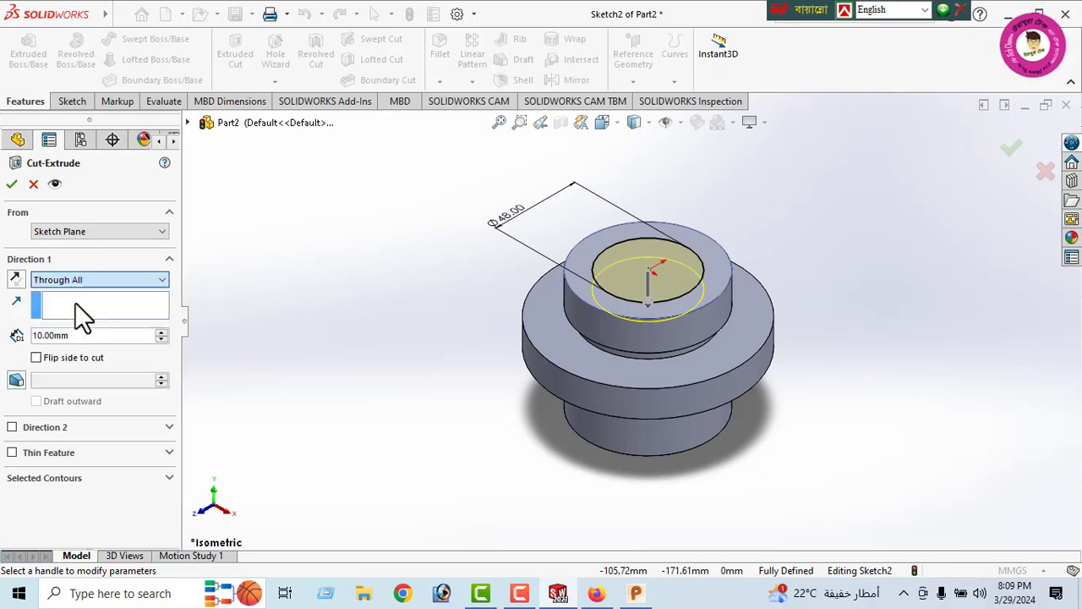
click(12, 185)
Step: Check the section view in the PDF exercise and chamfer the upper hub's top outer edge 4 mm at 45°
middle_drag(468, 377, 623, 476)
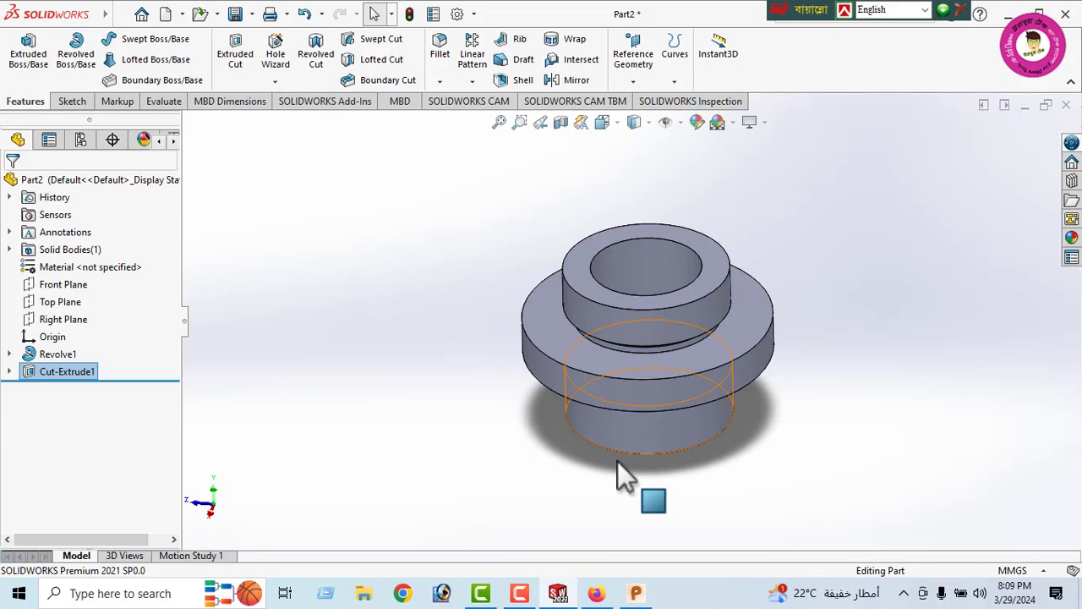
click(597, 593)
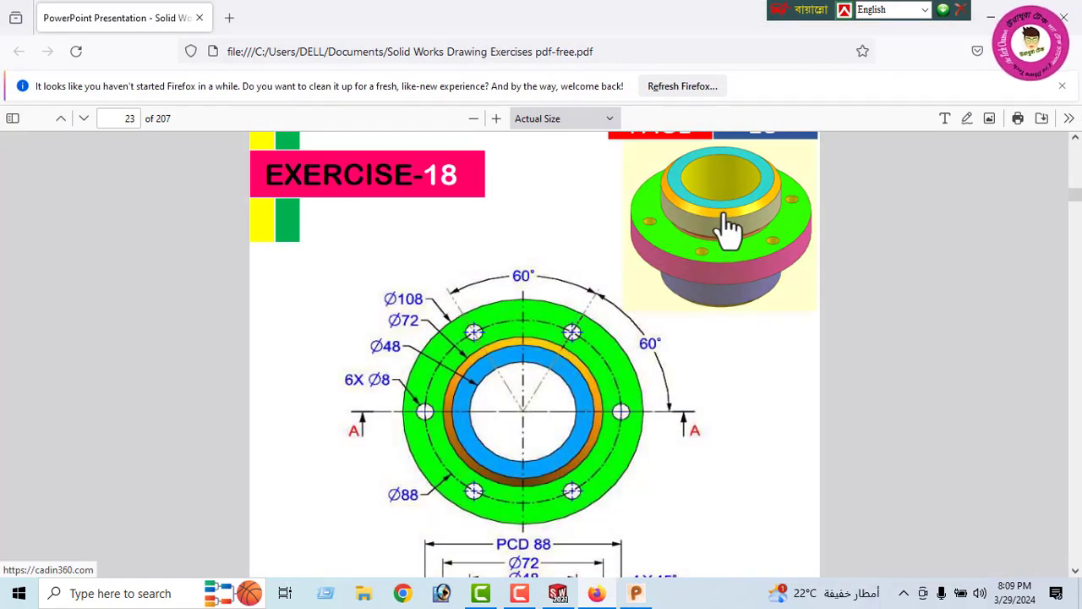
scroll(684, 441, down, 5)
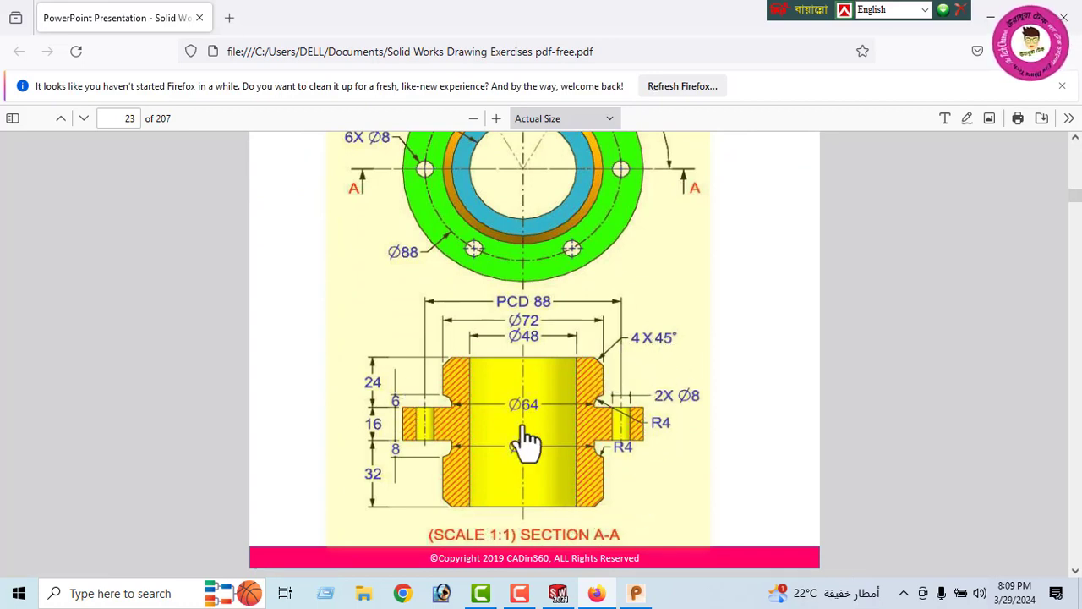
click(597, 593)
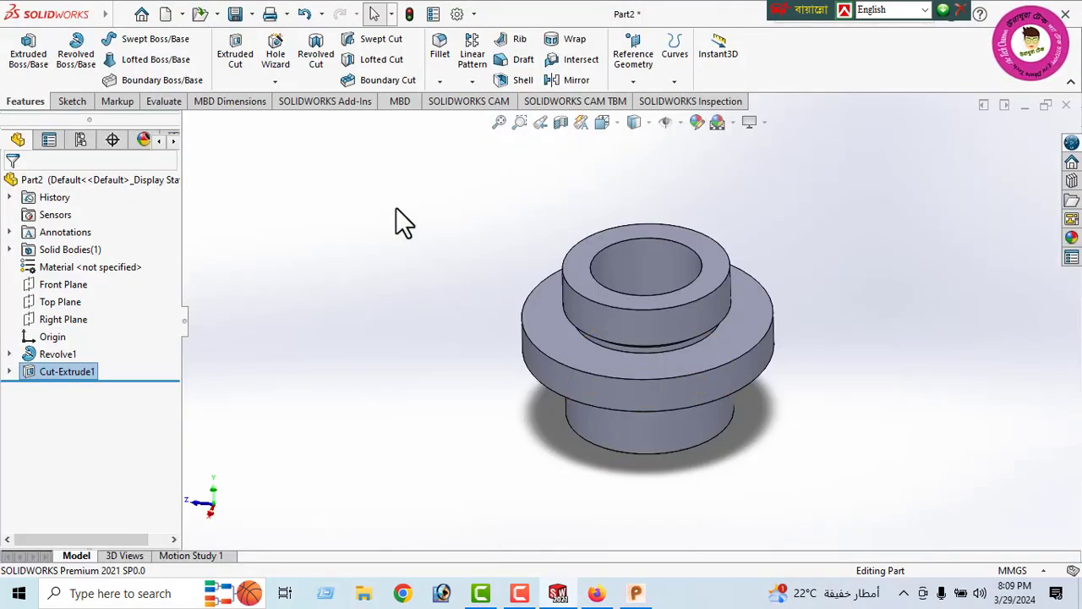
click(439, 82)
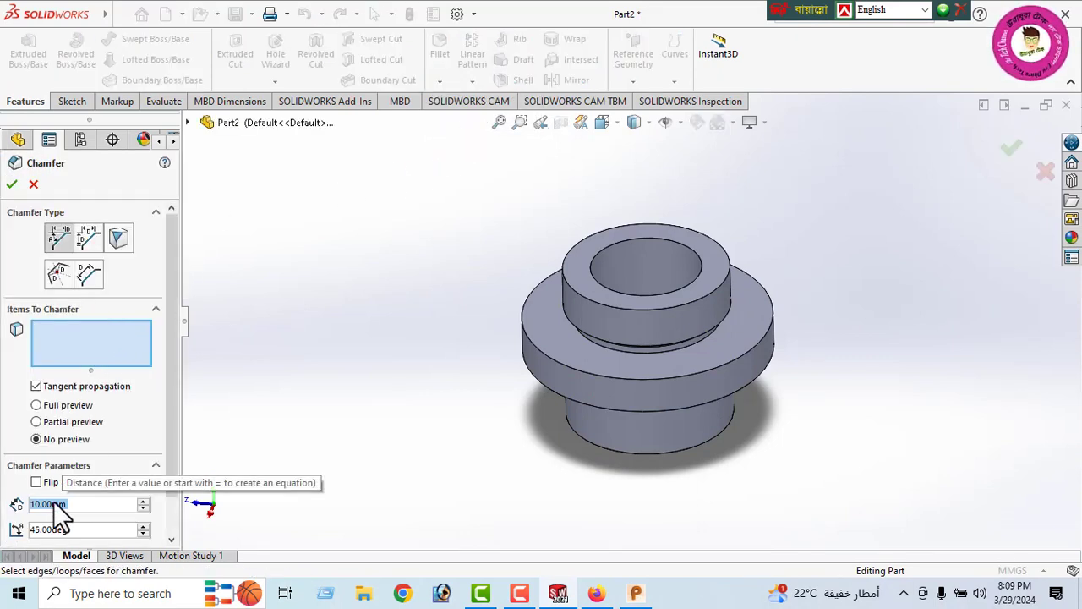
text(4)
key(Return)
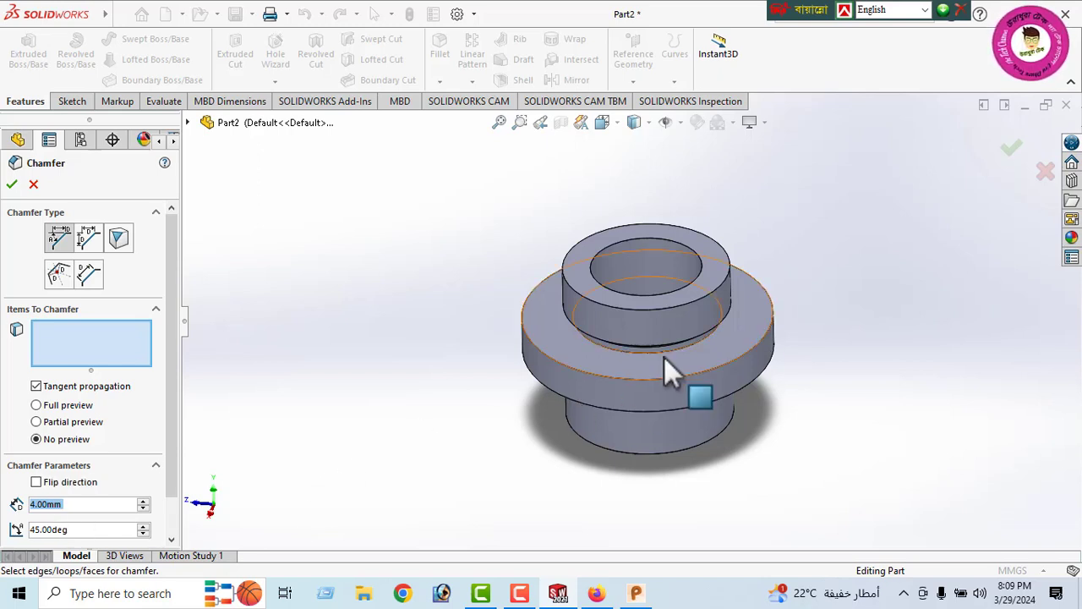
click(686, 302)
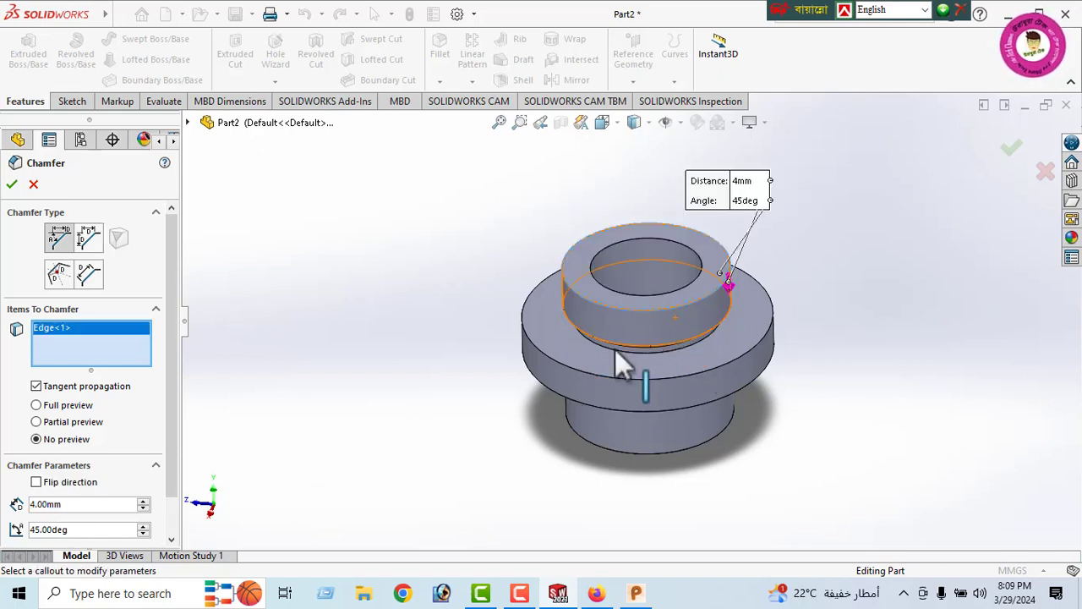
click(11, 186)
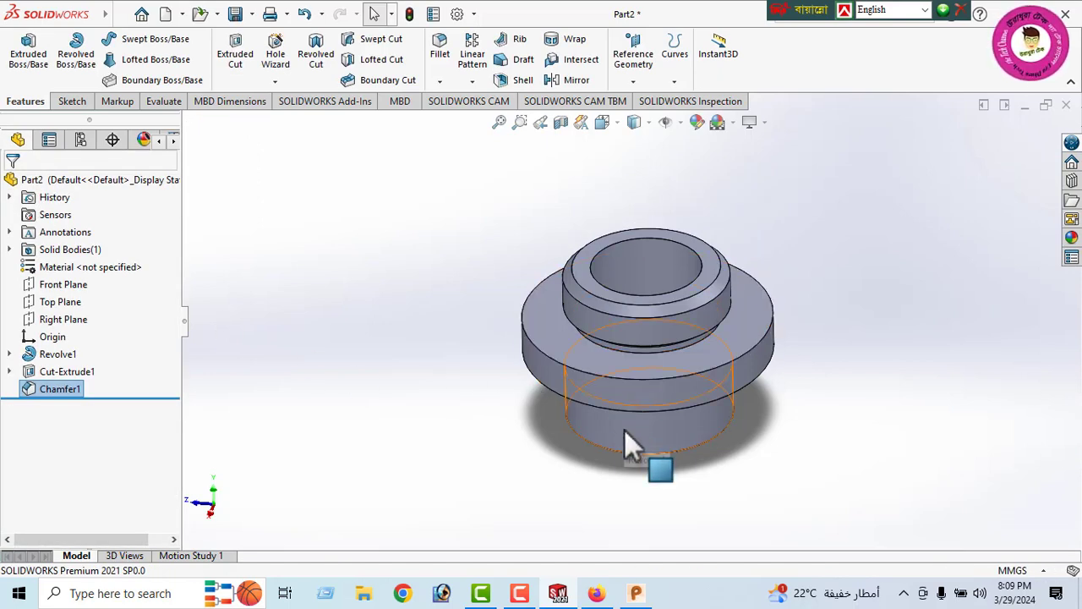
Step: Chamfer the outer edge of the lower hub's end face 4 mm at 45°
middle_drag(624, 428, 633, 191)
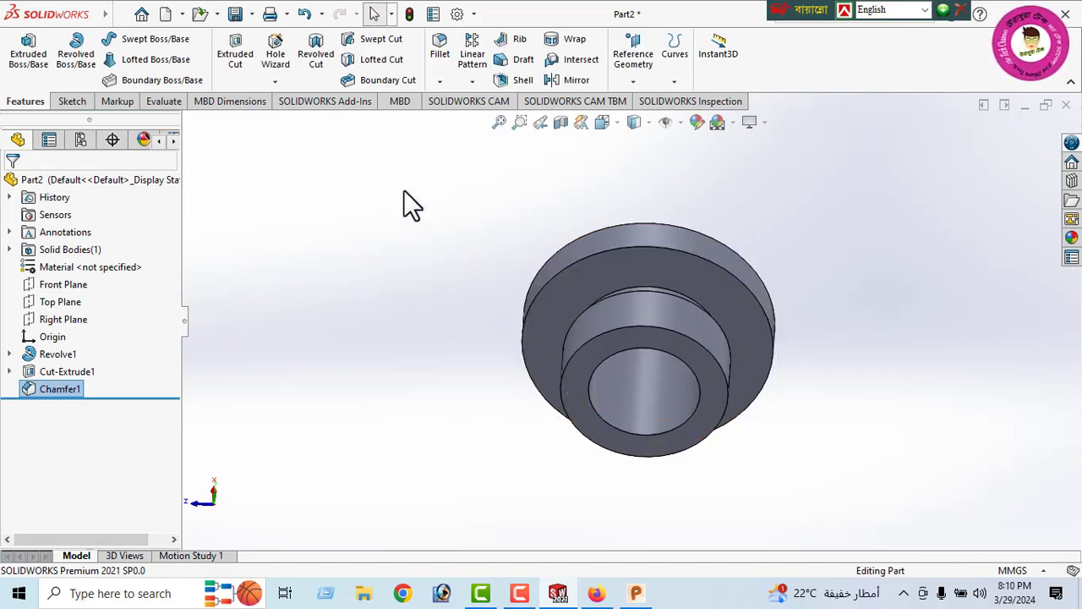
click(440, 81)
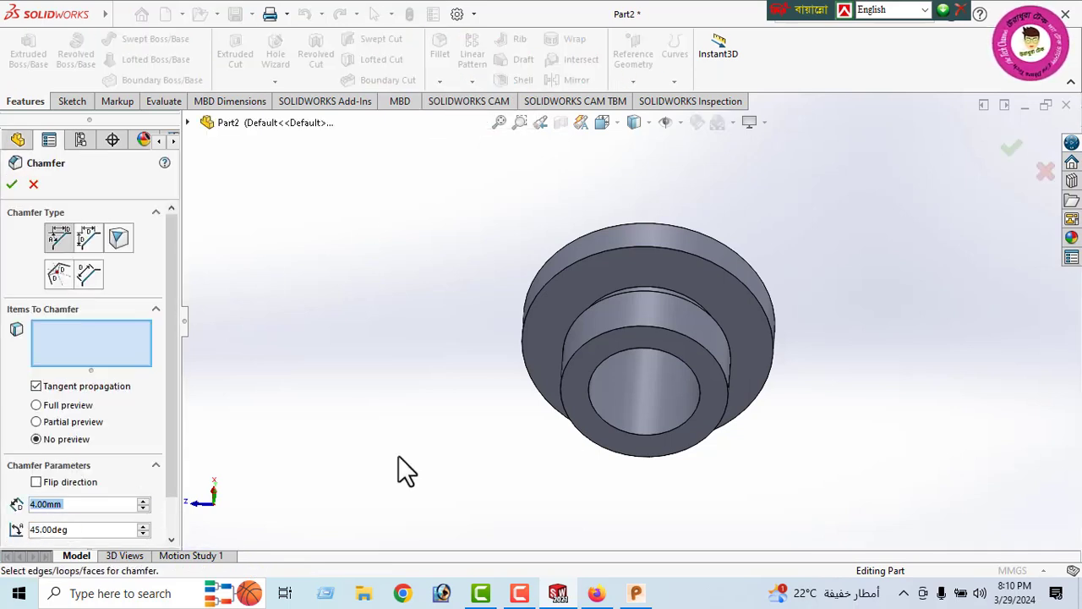
click(632, 328)
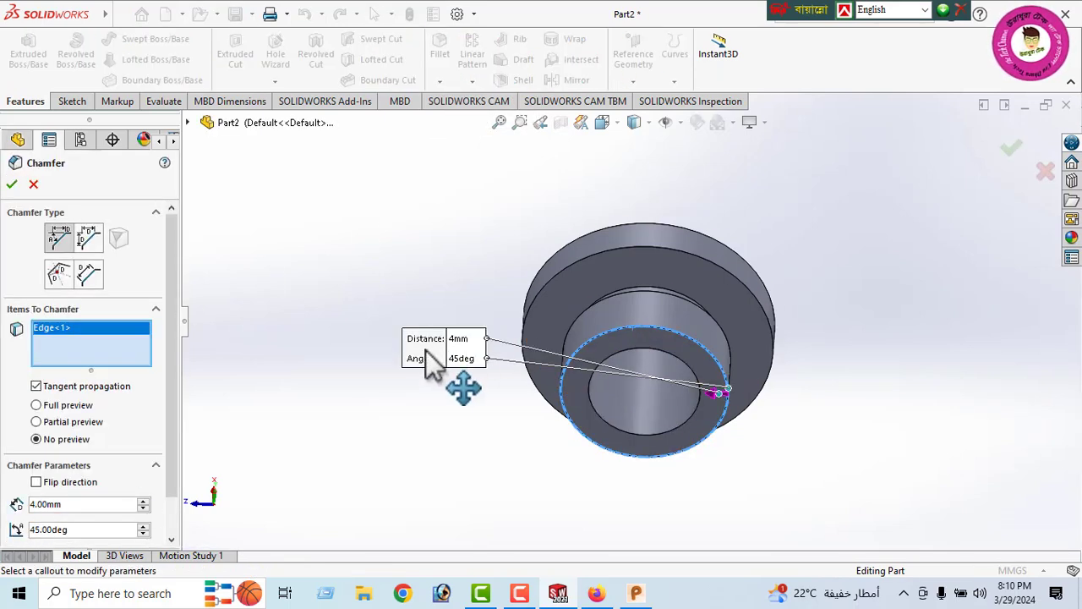
click(12, 185)
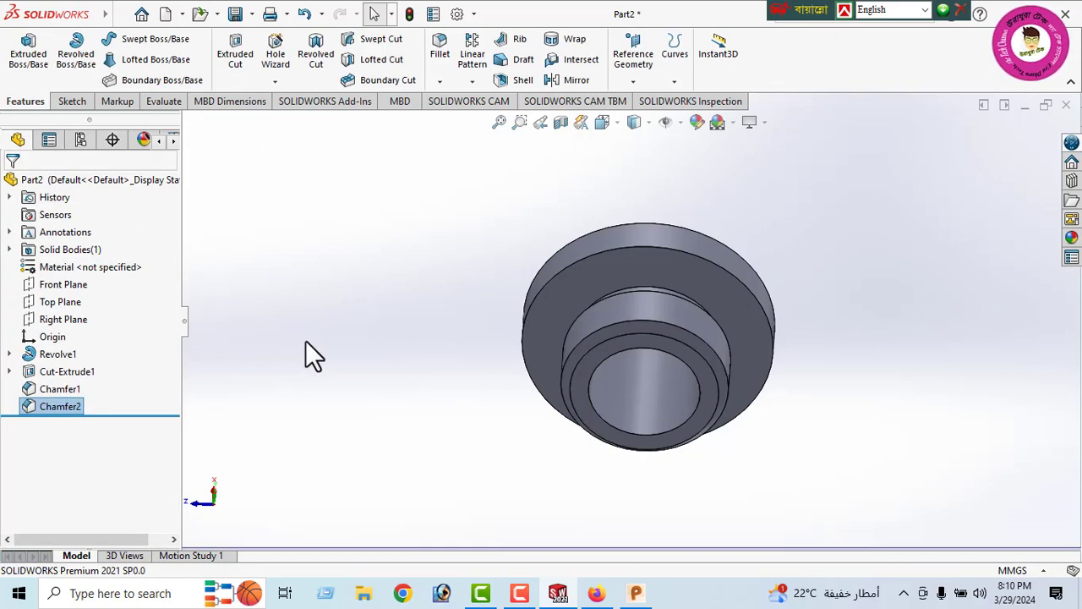
Step: Select the flange's upper face, view it straight on, and check the bolt-hole pattern dimensions in the PDF exercise
middle_drag(608, 332, 591, 134)
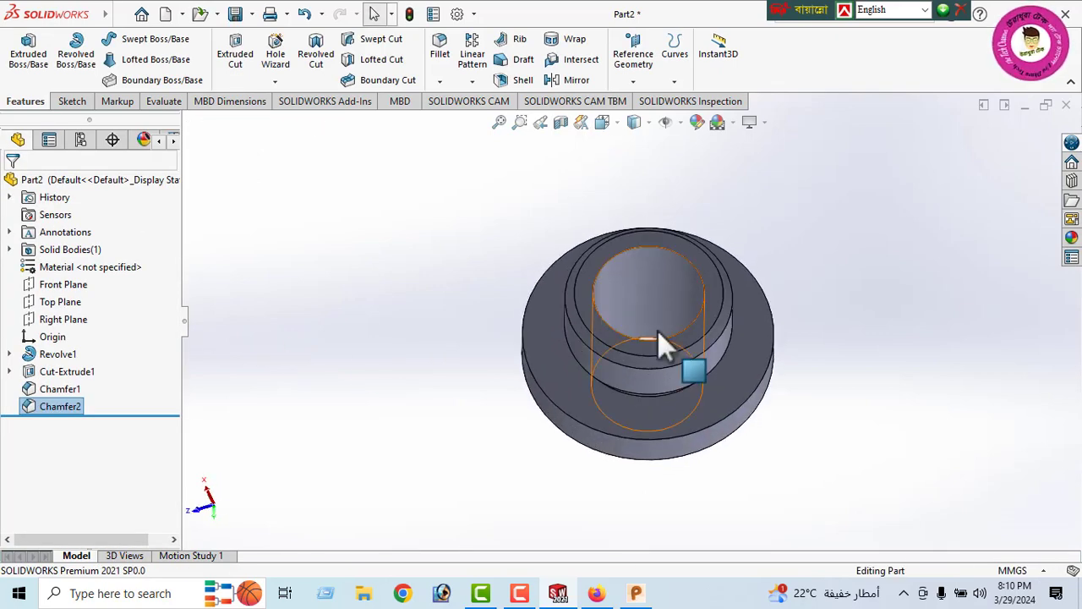
middle_drag(664, 339, 579, 71)
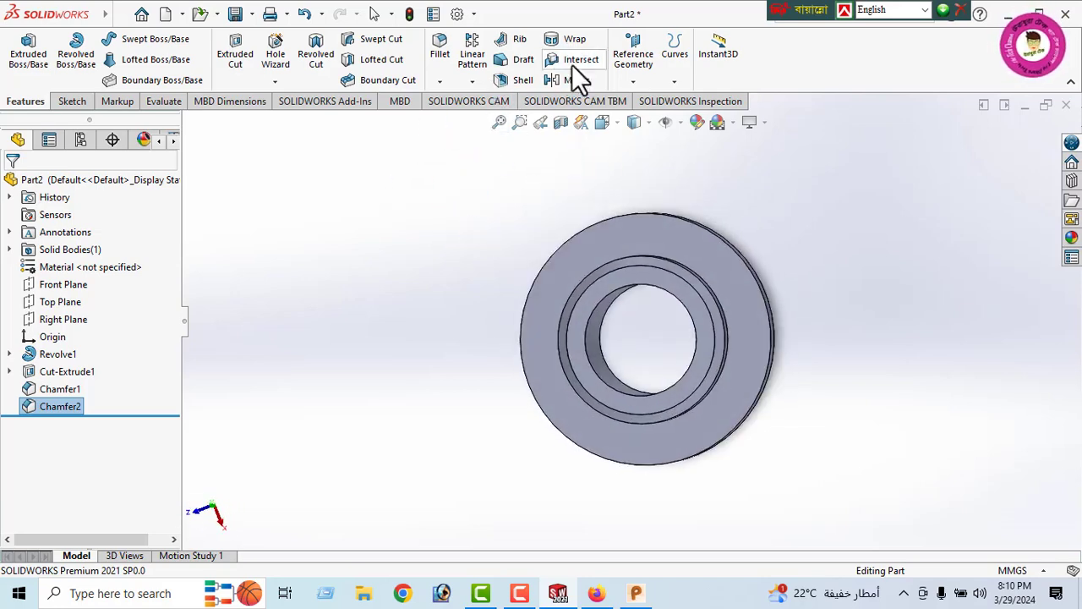
click(644, 232)
click(784, 185)
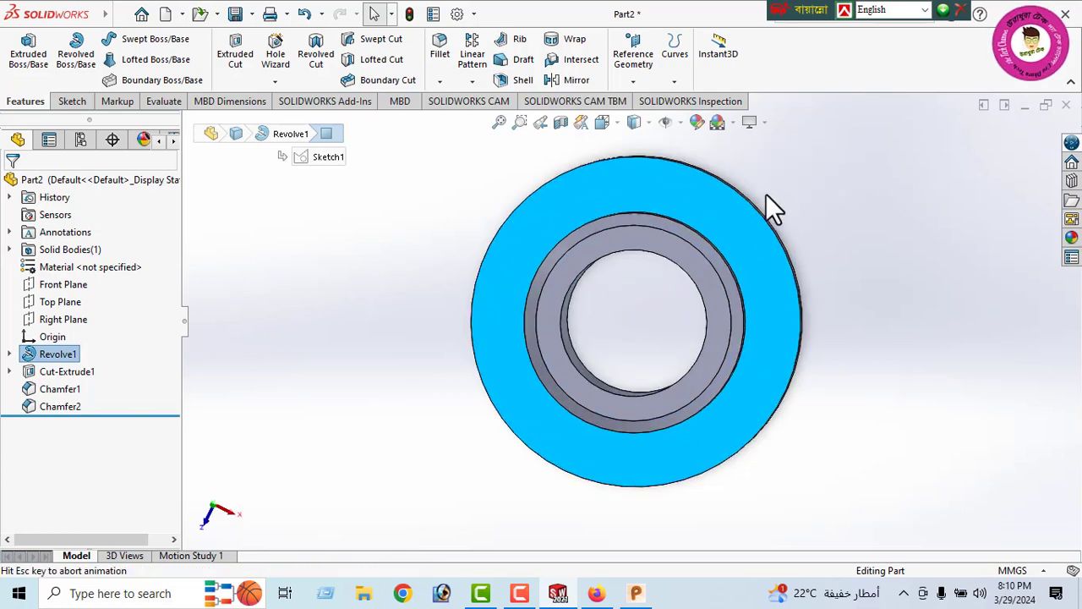
click(597, 594)
scroll(488, 379, up, 3)
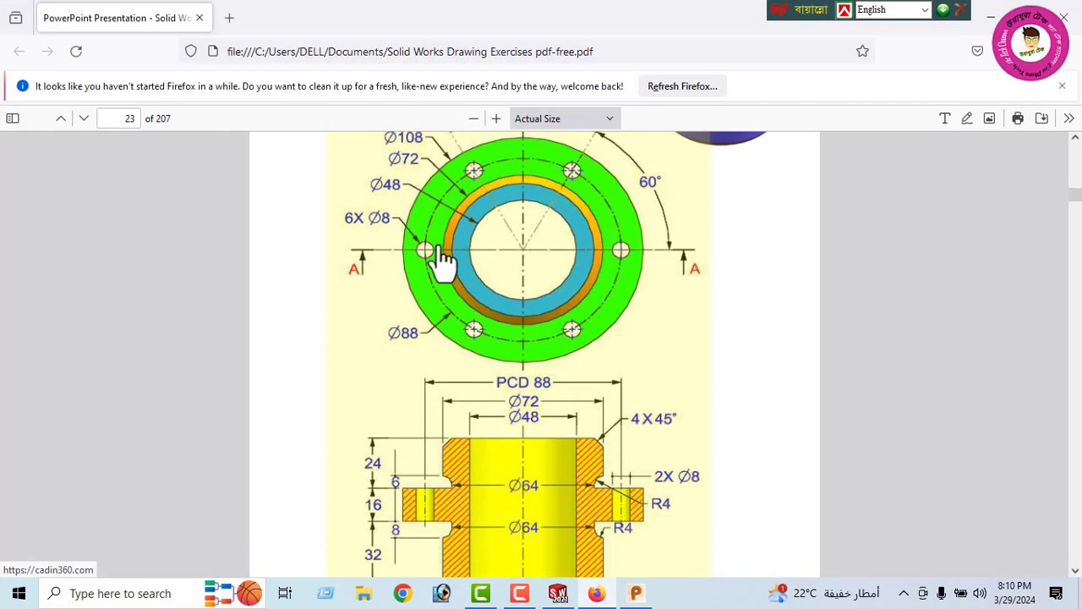
scroll(592, 362, up, 2)
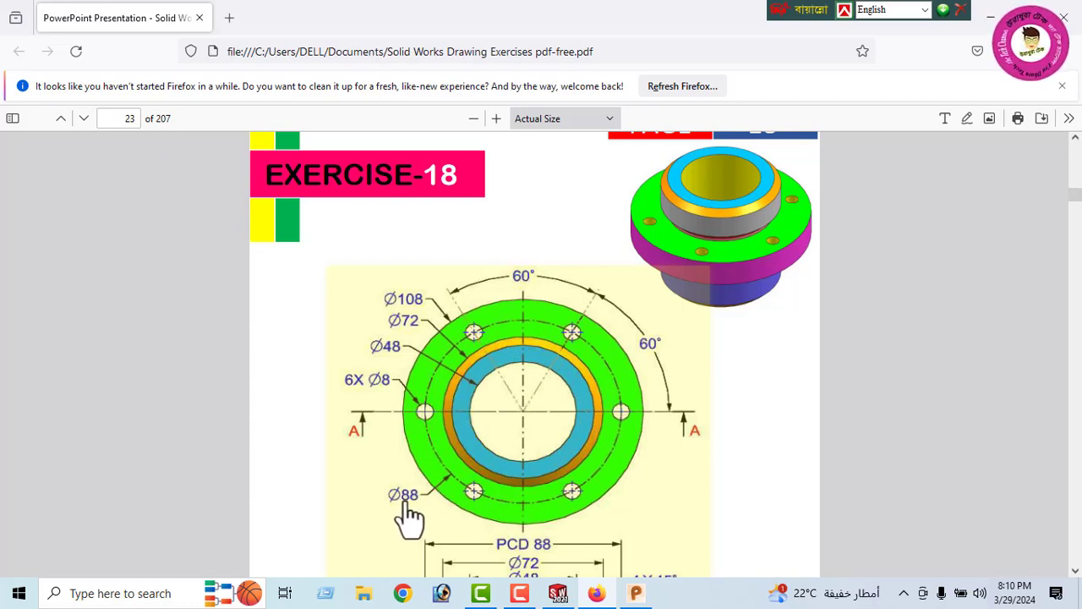
scroll(505, 535, down, 2)
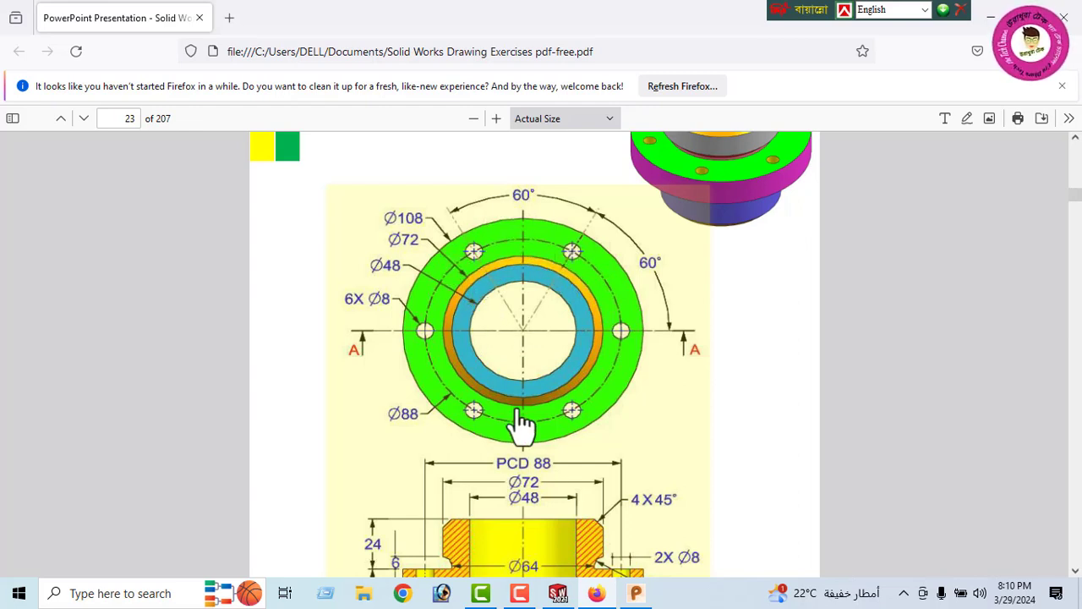
click(597, 594)
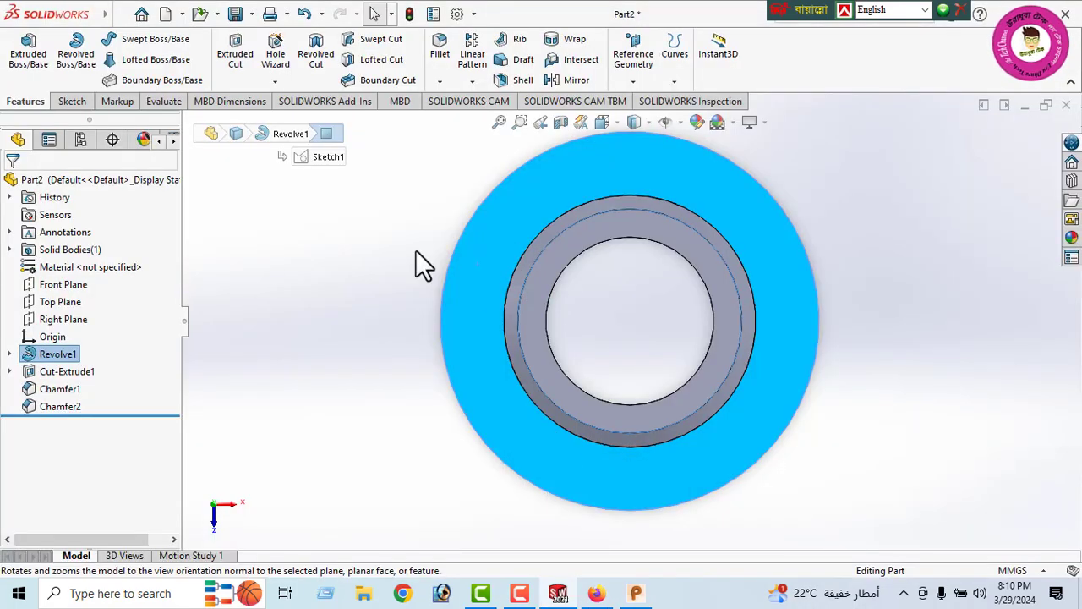
Step: Sketch a circle about 84.5 mm in diameter on the flange's upper face, centred on the origin
click(71, 102)
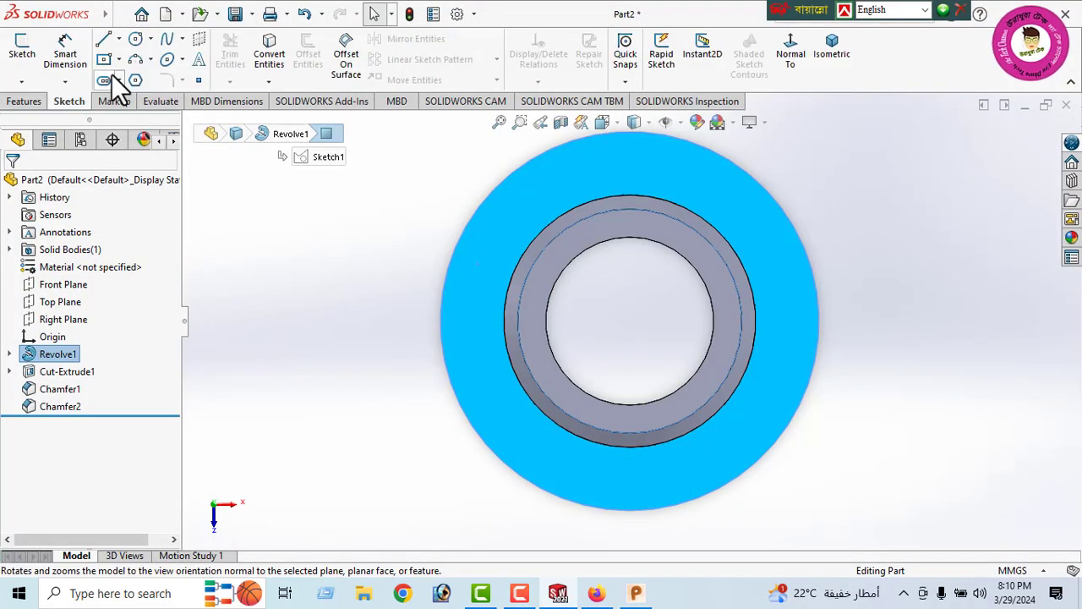
click(135, 38)
click(592, 360)
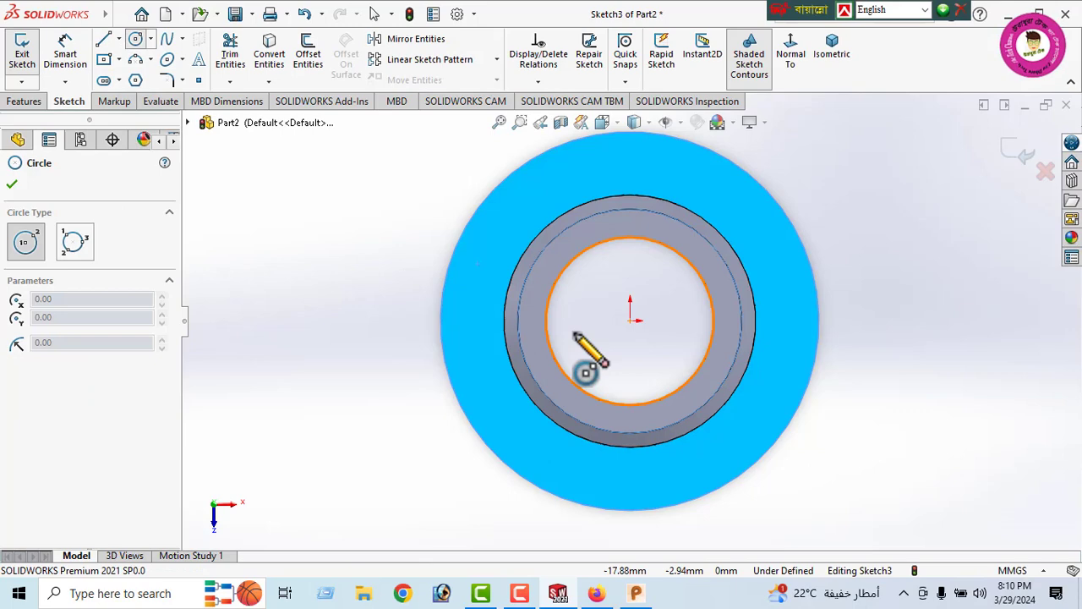
click(629, 320)
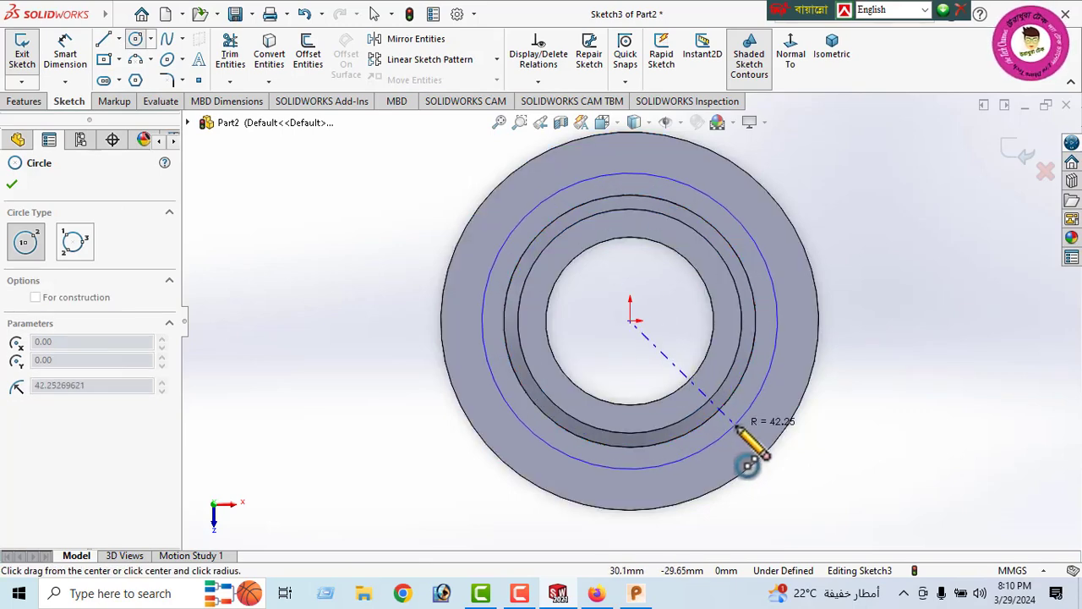
click(730, 427)
click(12, 184)
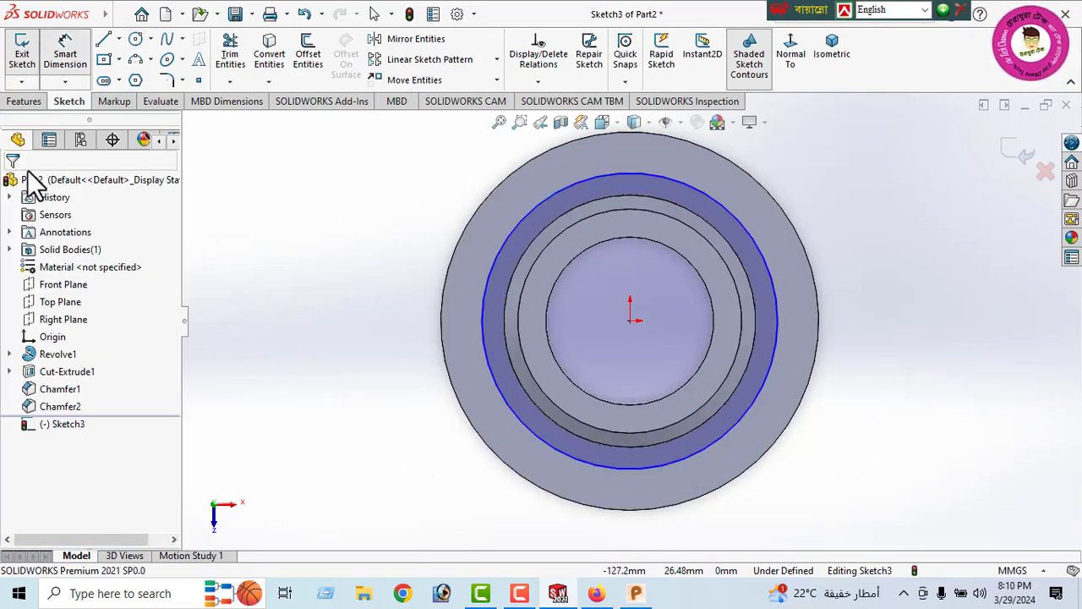
Step: Dimension the new circle's diameter on the flange face as 88 mm and finish dimensioning
click(484, 337)
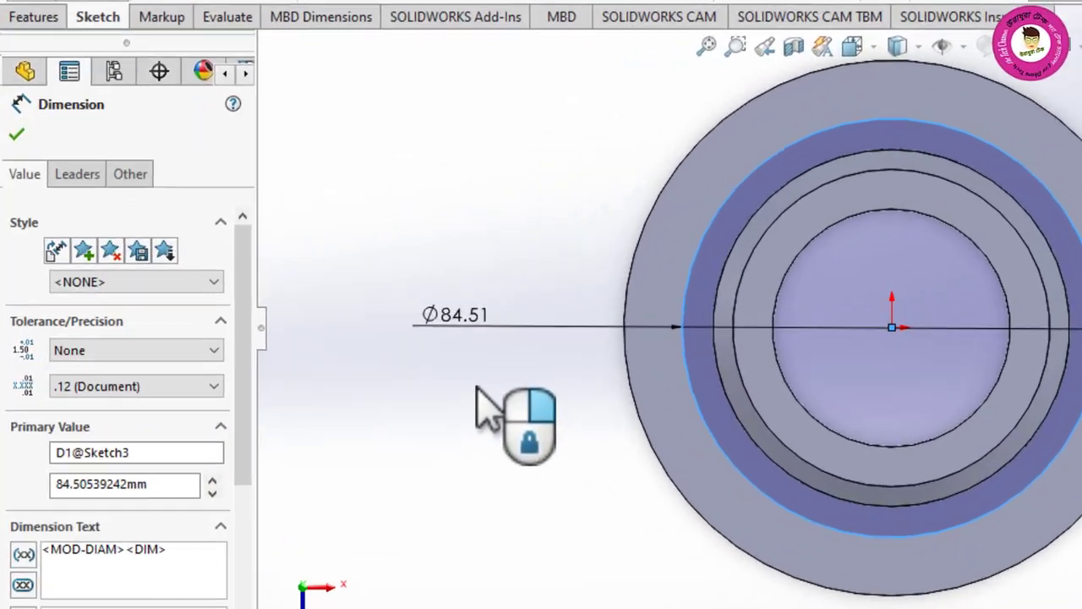
click(338, 366)
text(88)
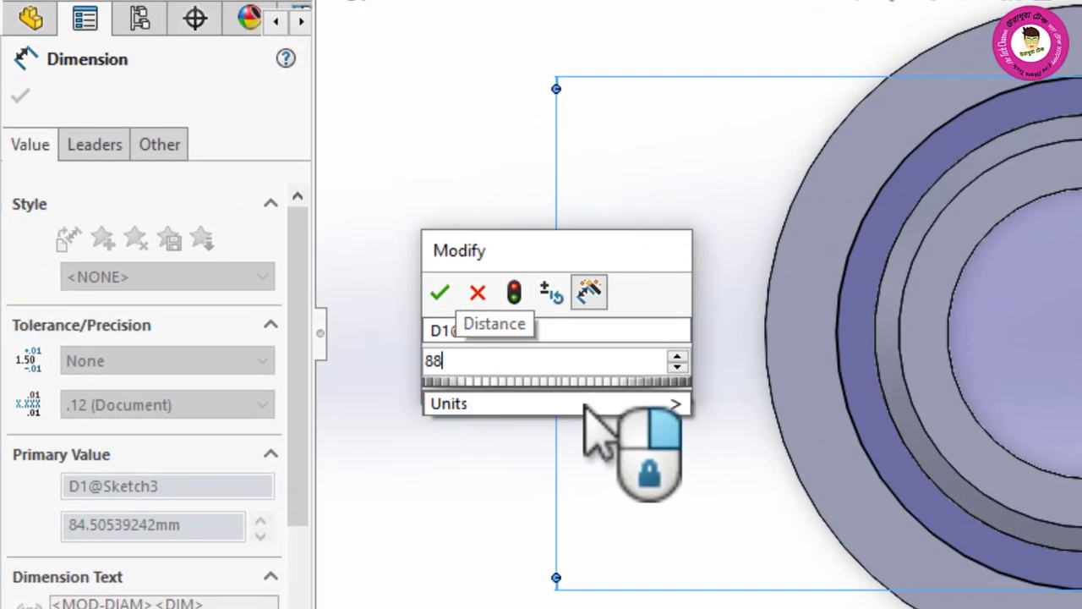
key(Return)
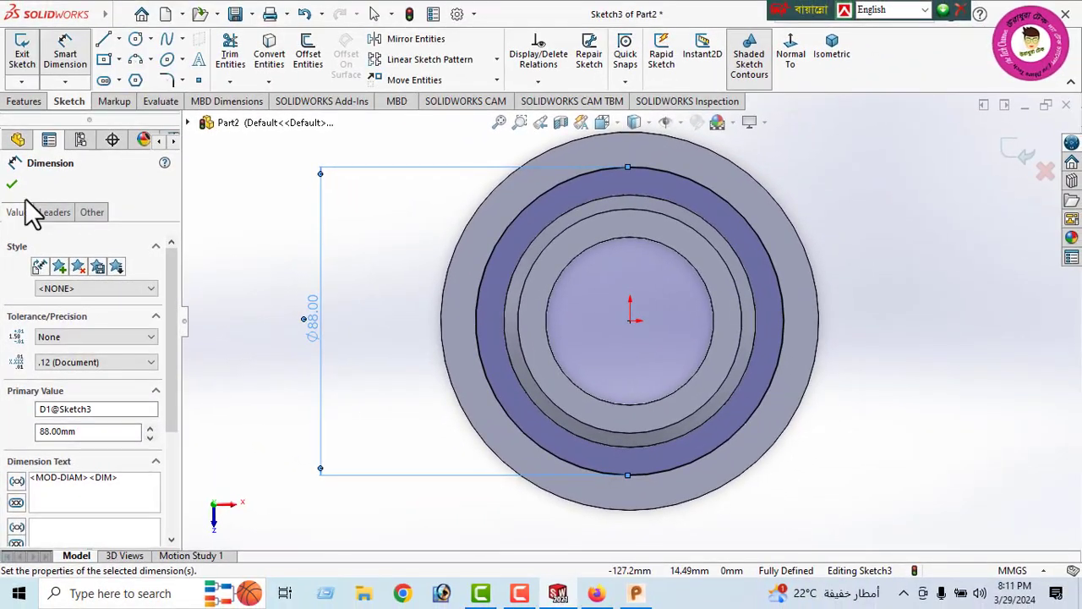
click(13, 185)
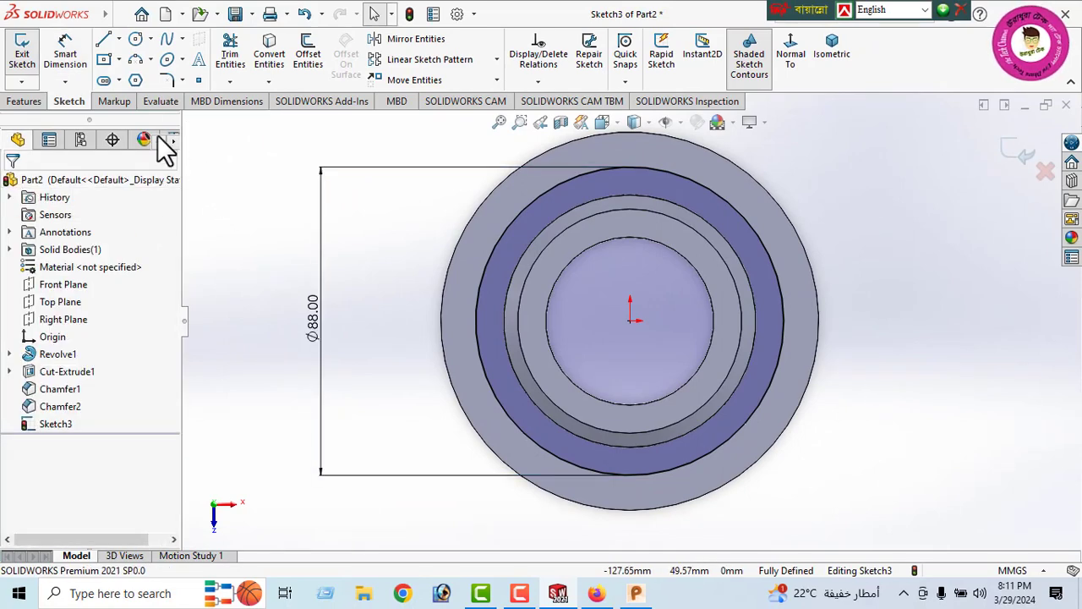
Step: Convert the 88 mm circle on the flange face to construction geometry
click(119, 39)
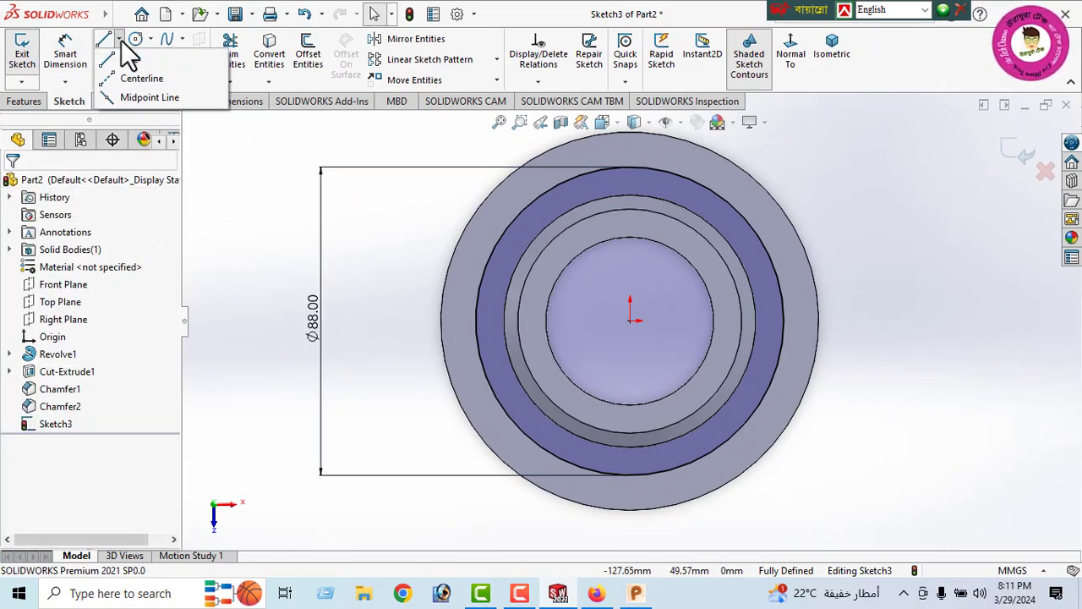
click(213, 151)
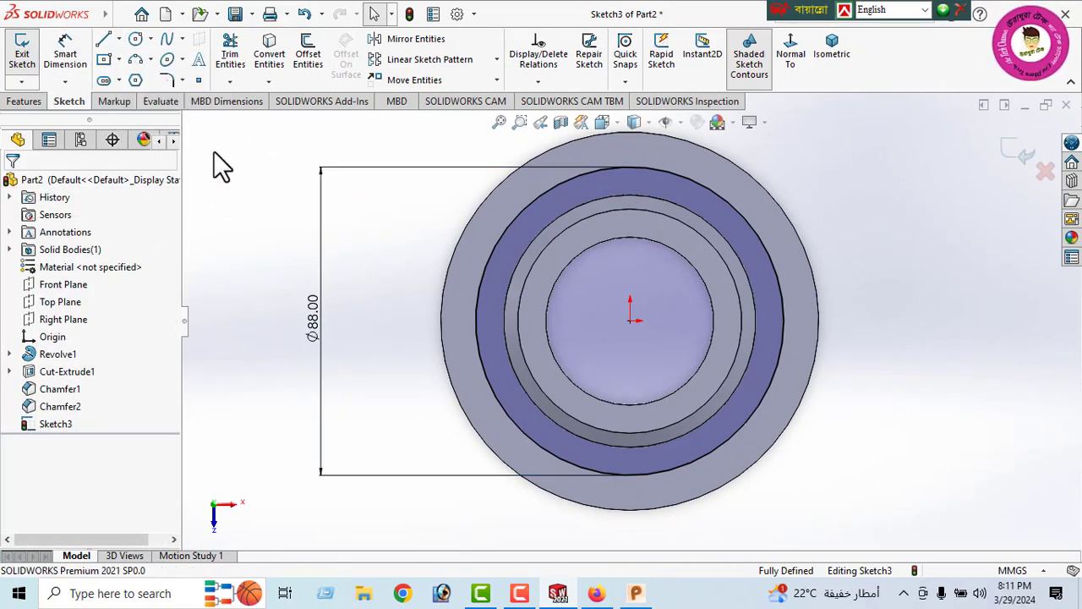
click(486, 269)
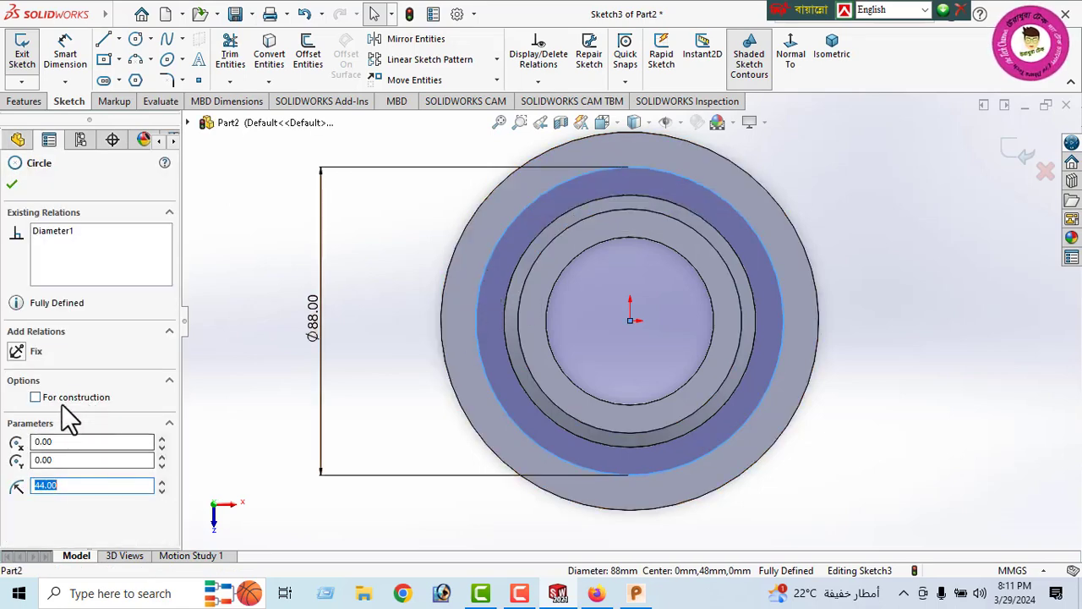
click(35, 398)
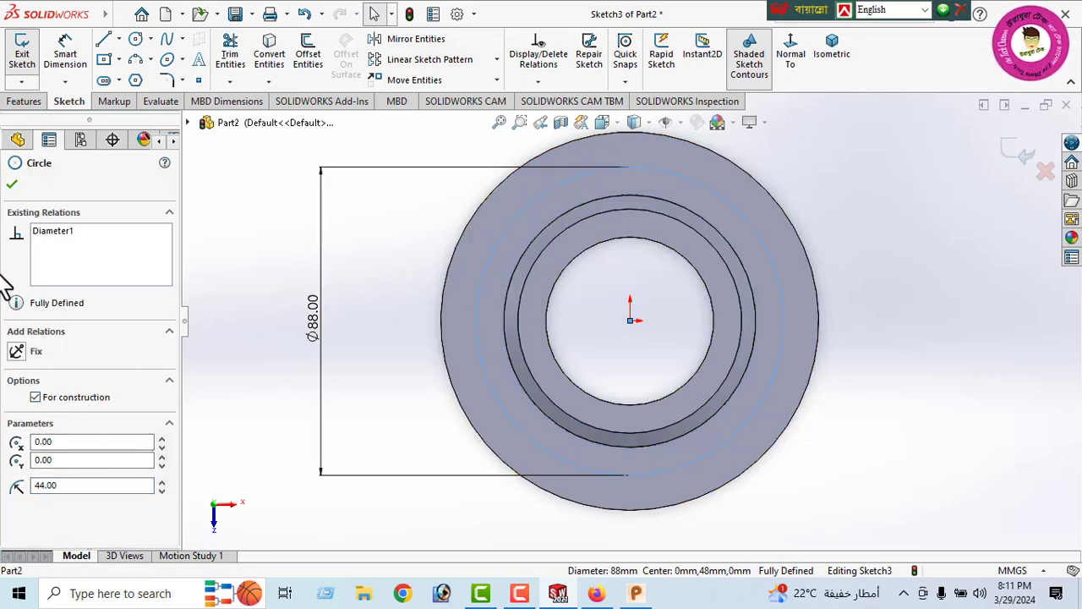
Step: Sketch a vertical centerline from the origin up to the top quadrant of the 88 mm construction circle
click(12, 185)
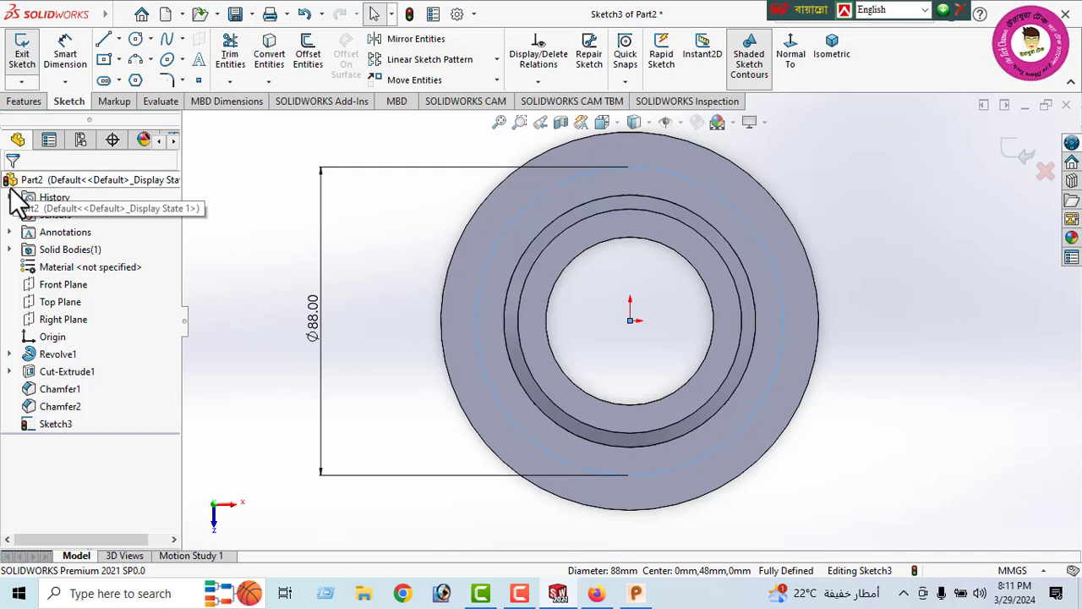
click(119, 40)
click(127, 77)
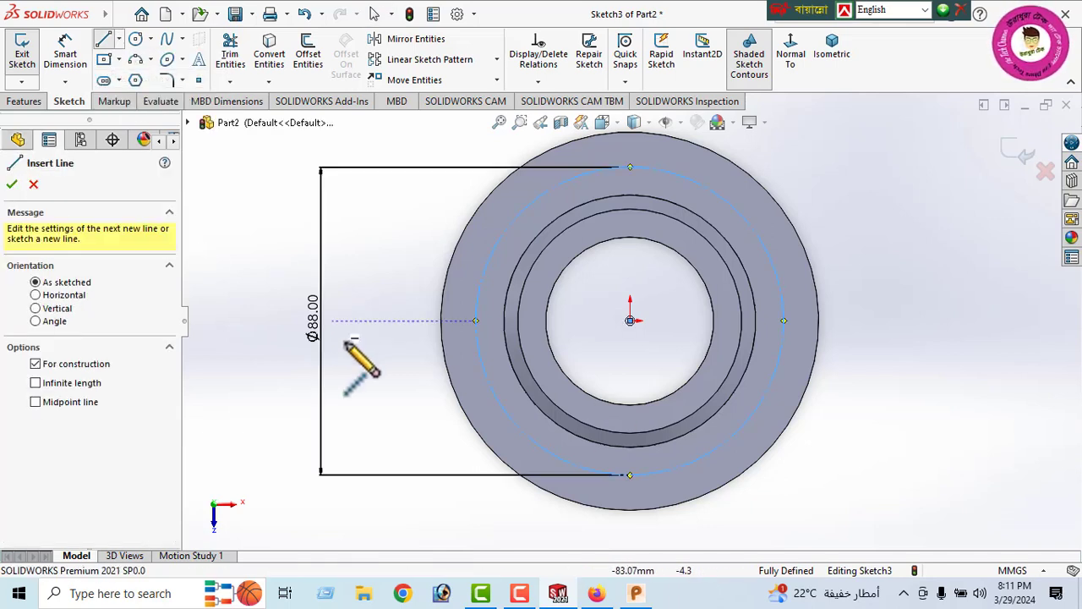
click(630, 320)
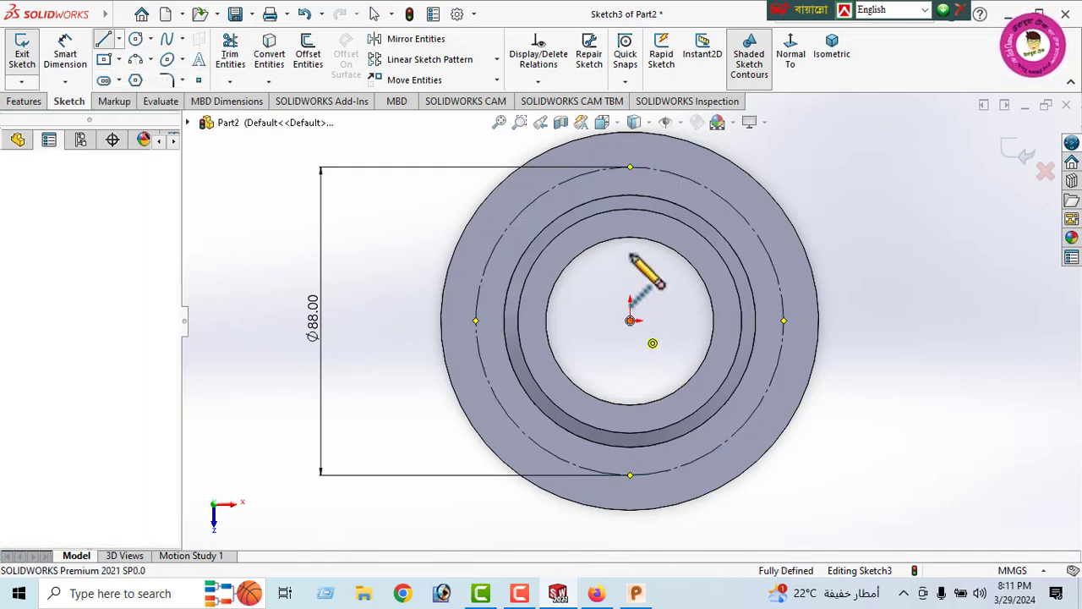
click(631, 168)
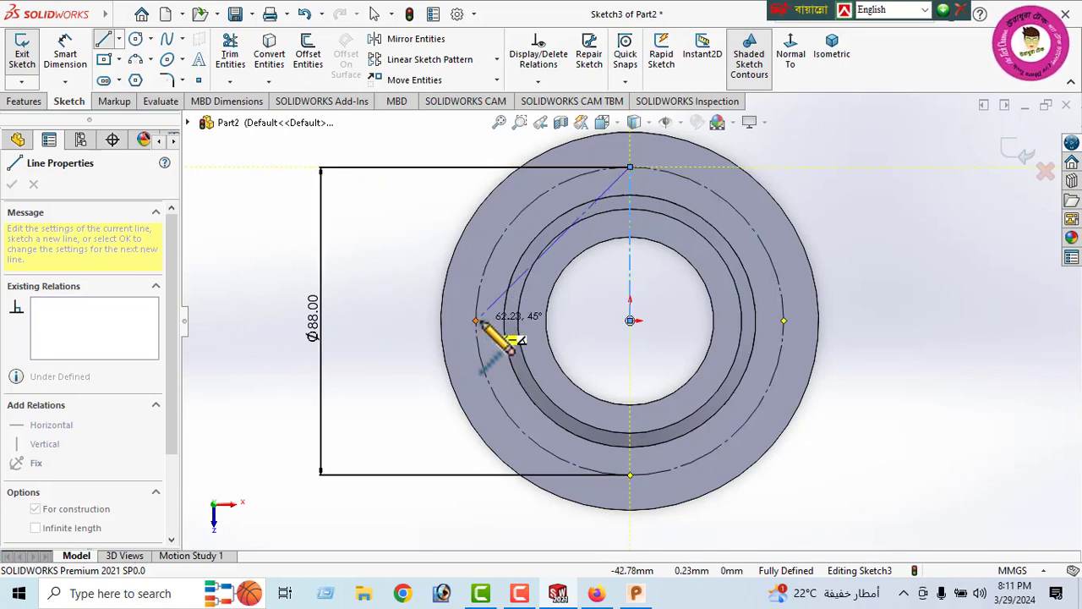
right_click(247, 193)
click(287, 196)
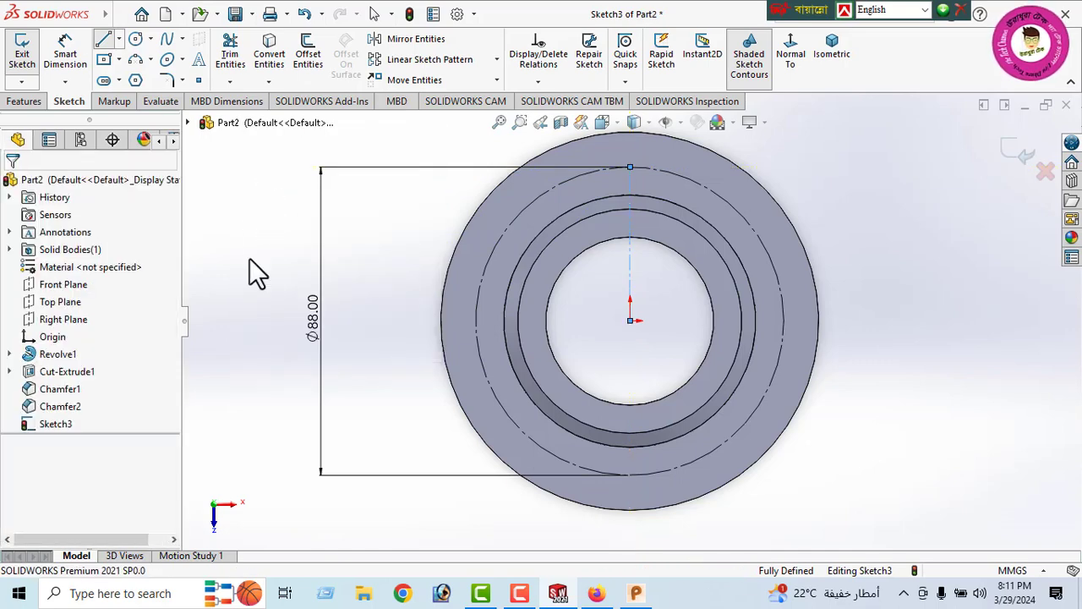
Step: Sketch a horizontal centerline from the origin to the left quadrant of the 88 mm construction circle
click(118, 39)
click(119, 73)
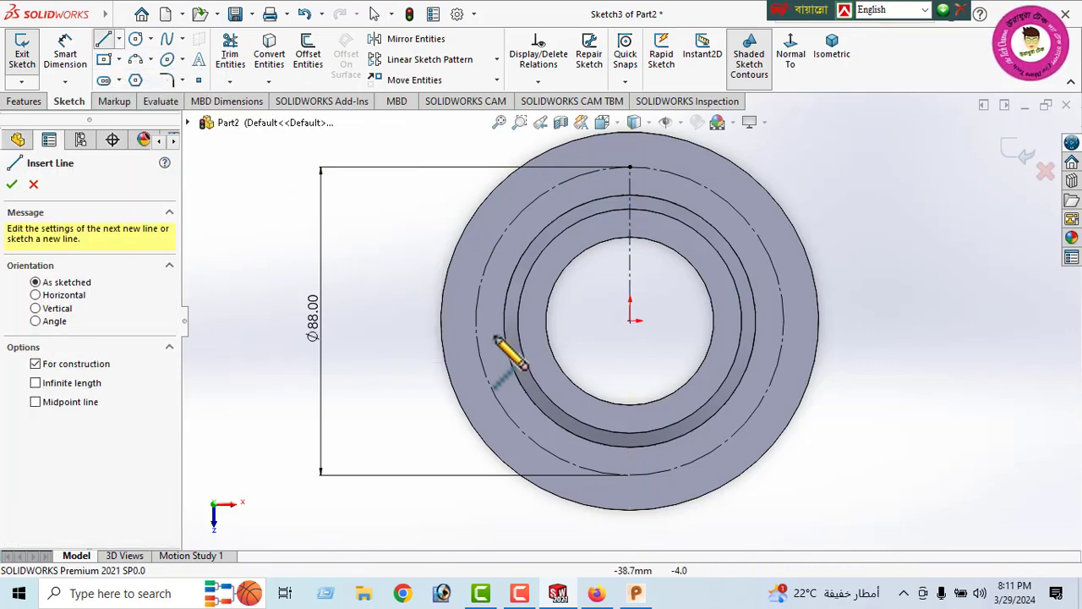
click(630, 321)
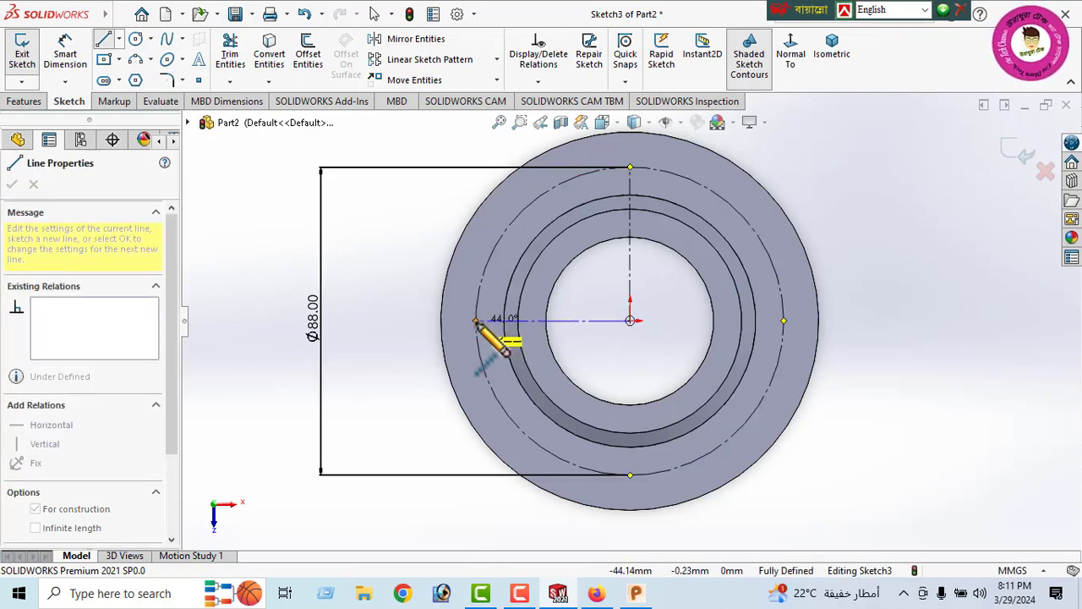
click(476, 320)
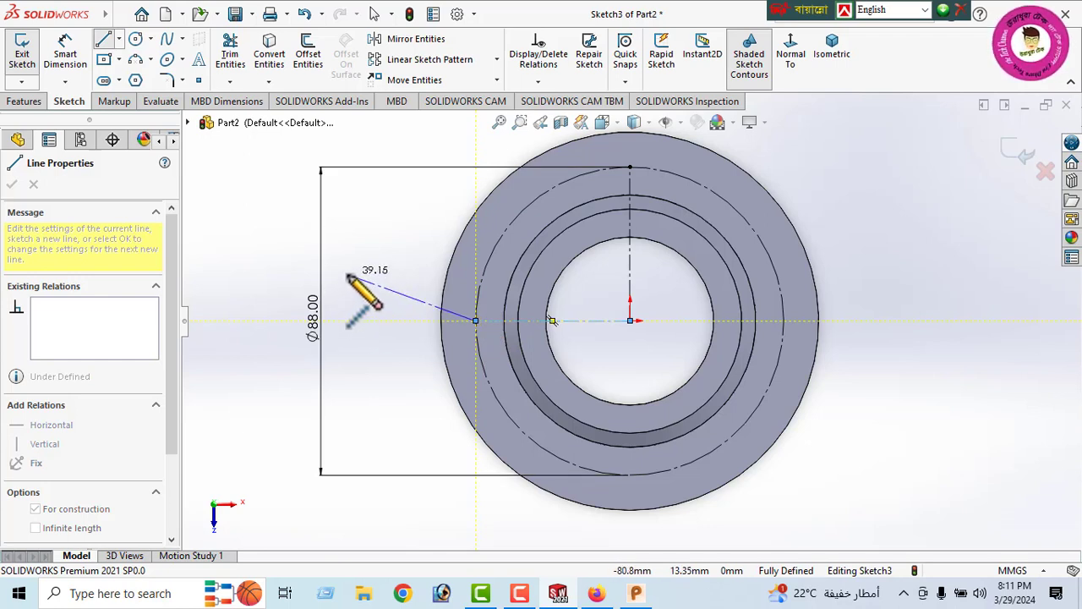
right_click(390, 242)
click(391, 212)
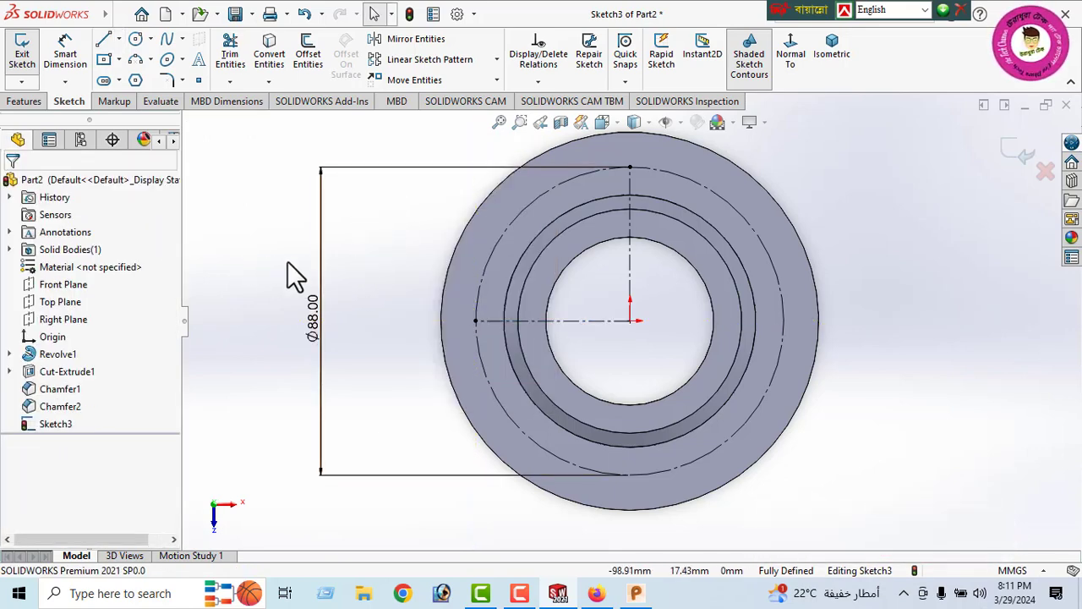
Step: Sketch a slanted centerline from the origin to the upper-left arc of the pitch circle, about 49.5° from the vertical centerline
click(119, 40)
click(140, 77)
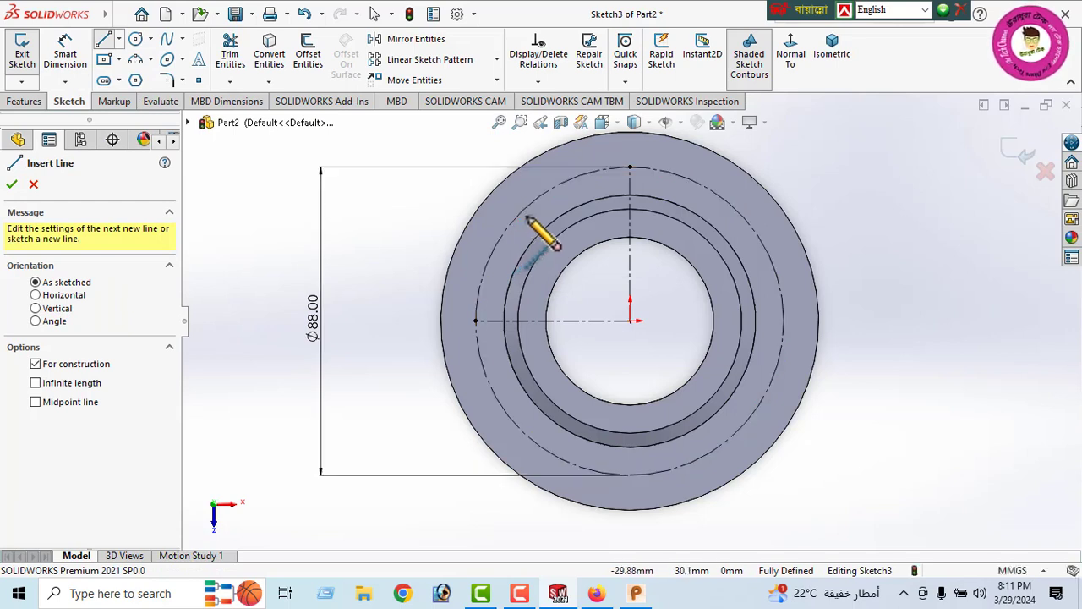
click(630, 320)
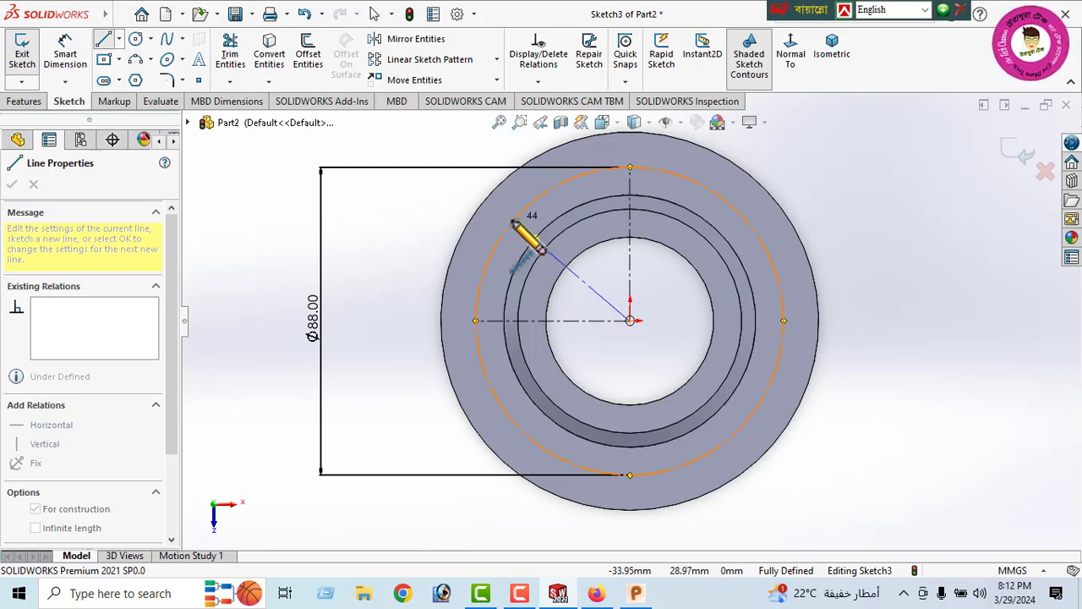
click(513, 221)
right_click(237, 203)
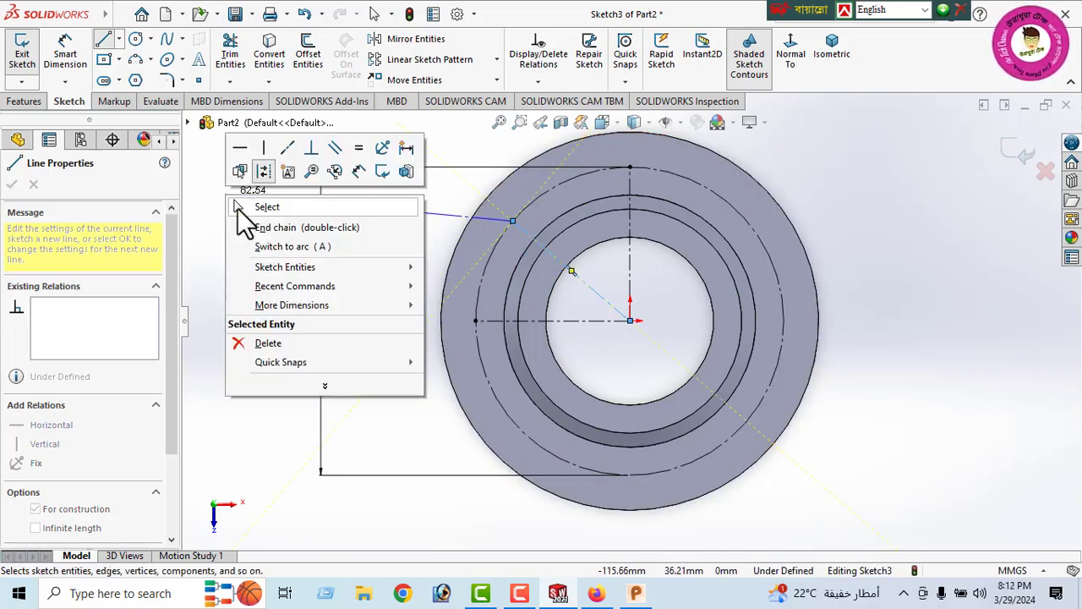
click(274, 211)
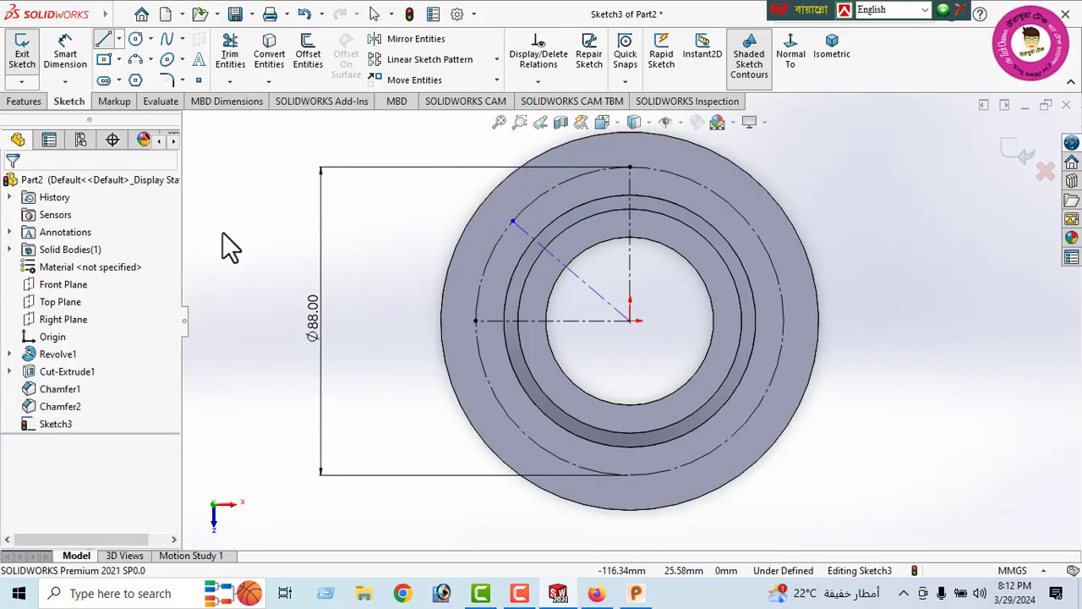
Step: Dimension the angle between the slanted and vertical centerlines as 30°
click(66, 52)
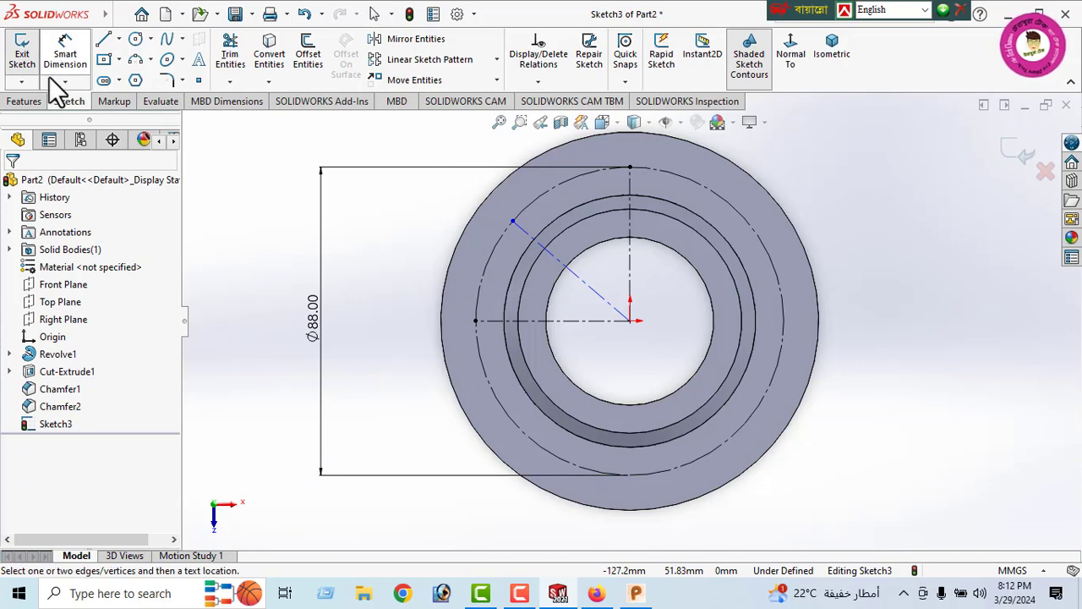
click(597, 296)
click(631, 283)
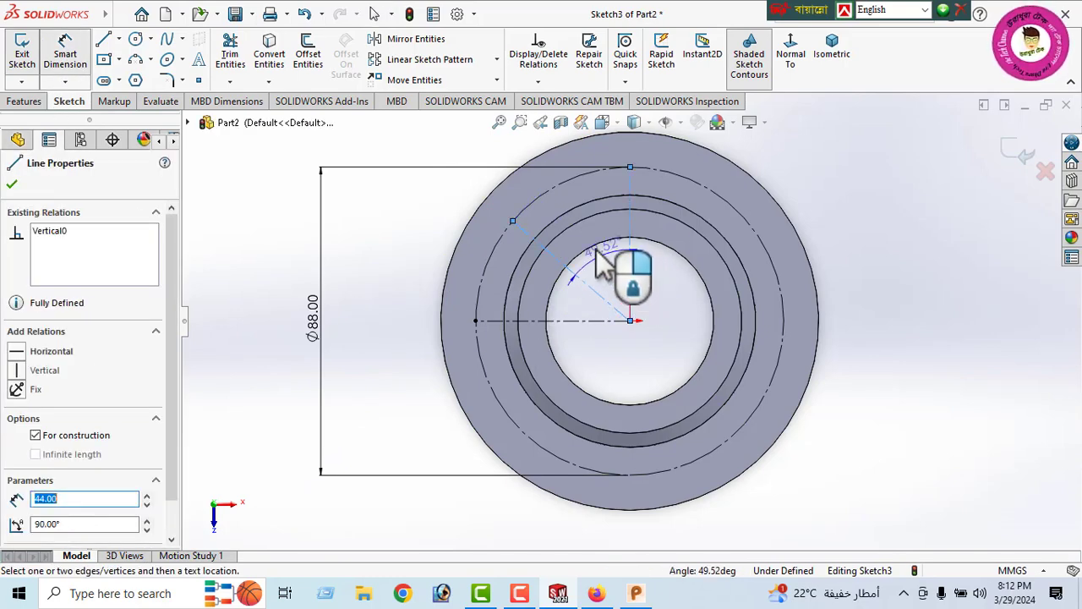
click(598, 264)
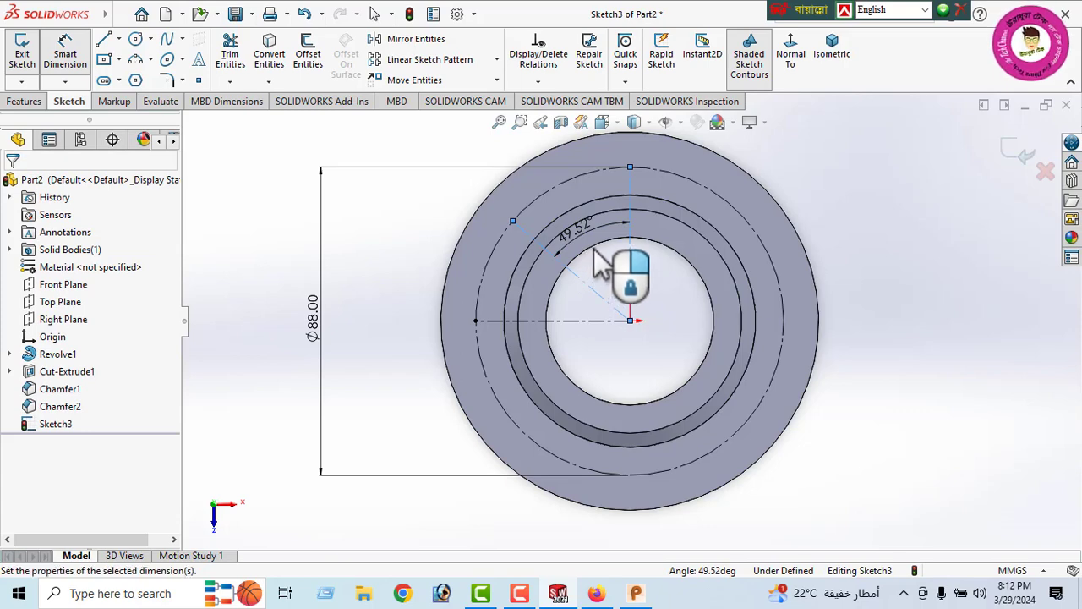
text(30)
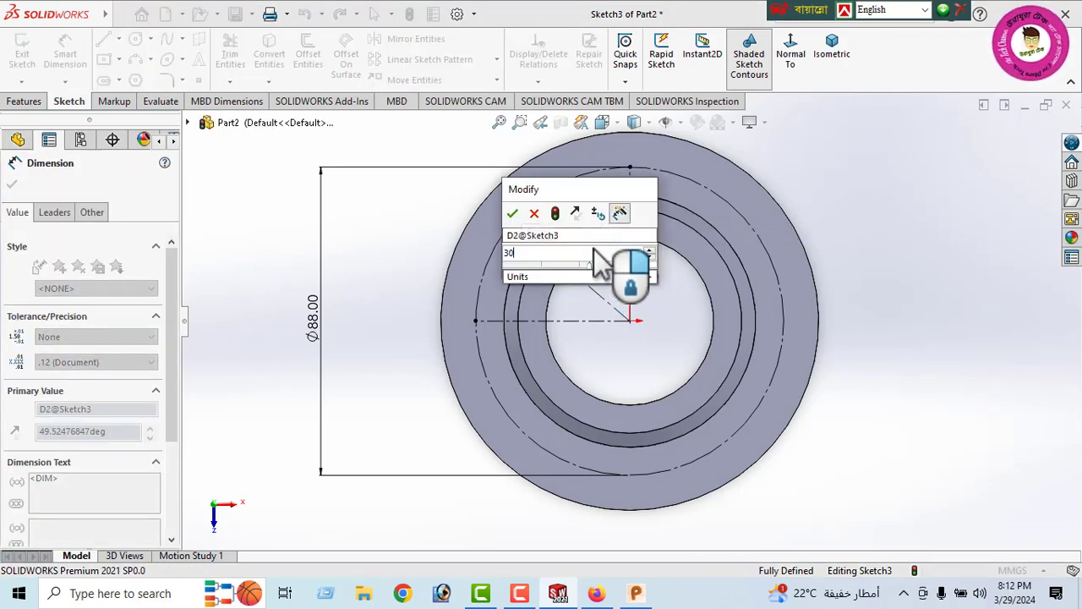
key(Return)
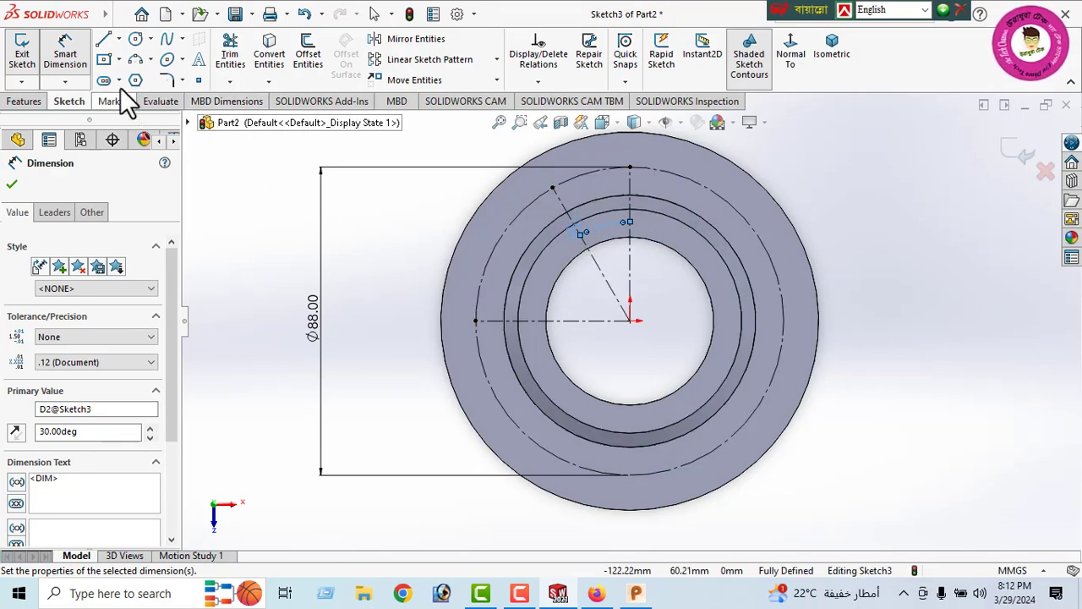
Step: Sketch a circle about 14 mm in diameter, centred on the slanted centerline's outer endpoint on the pitch circle
click(135, 39)
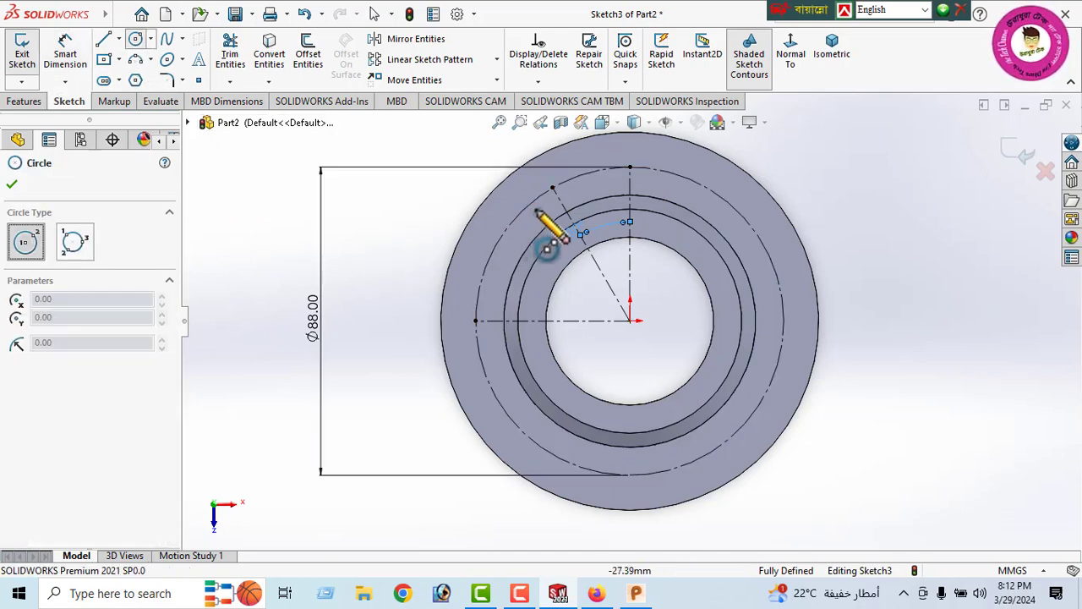
click(552, 186)
click(567, 209)
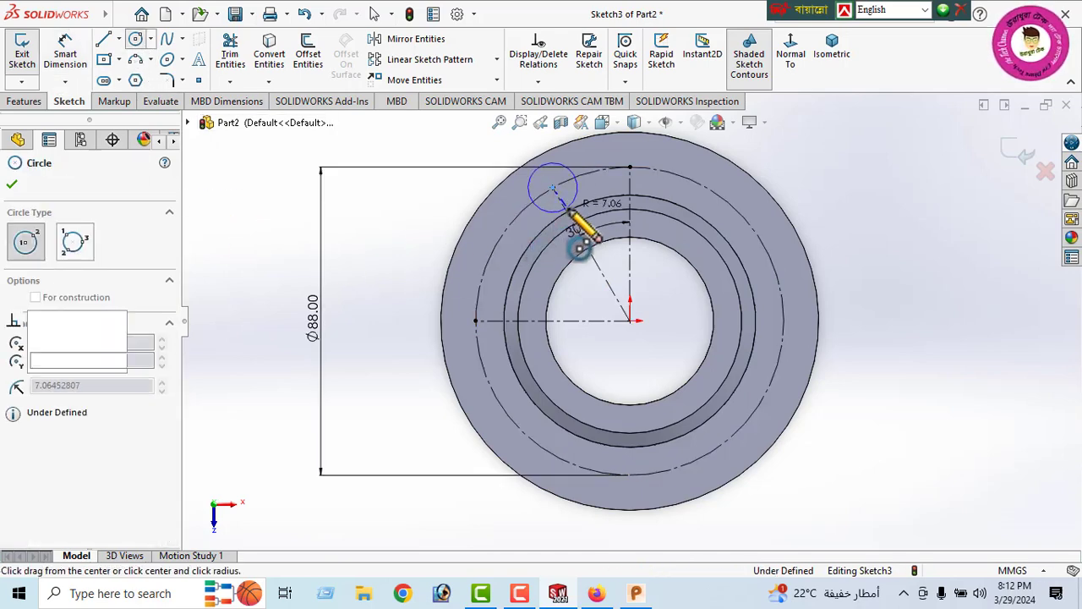
click(12, 186)
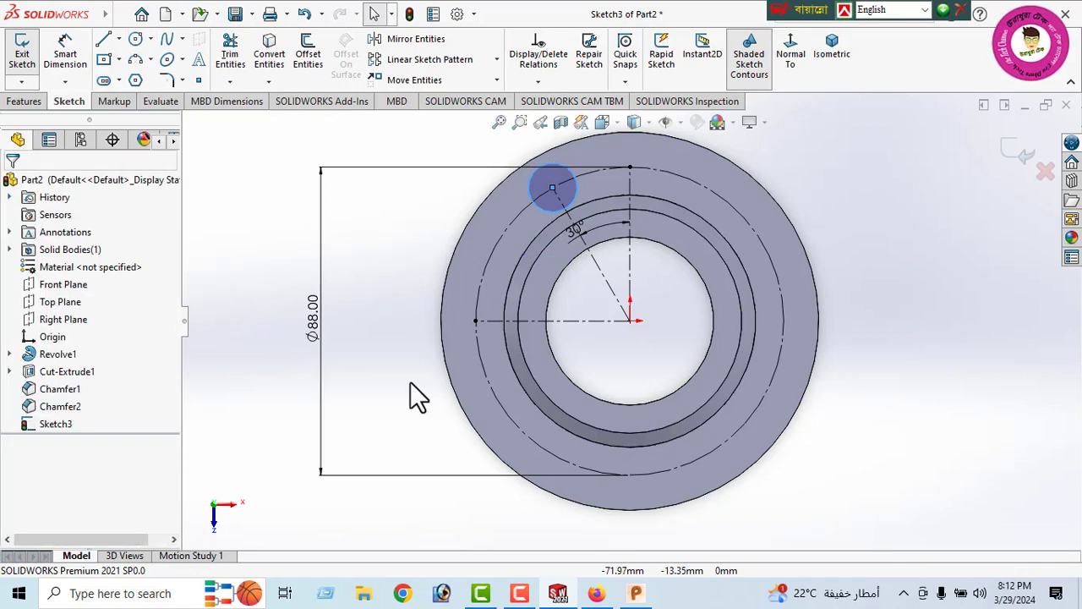
Step: Check the bolt-hole diameter in the PDF exercise and dimension the small circle's diameter as 8 mm in SOLIDWORKS
click(607, 593)
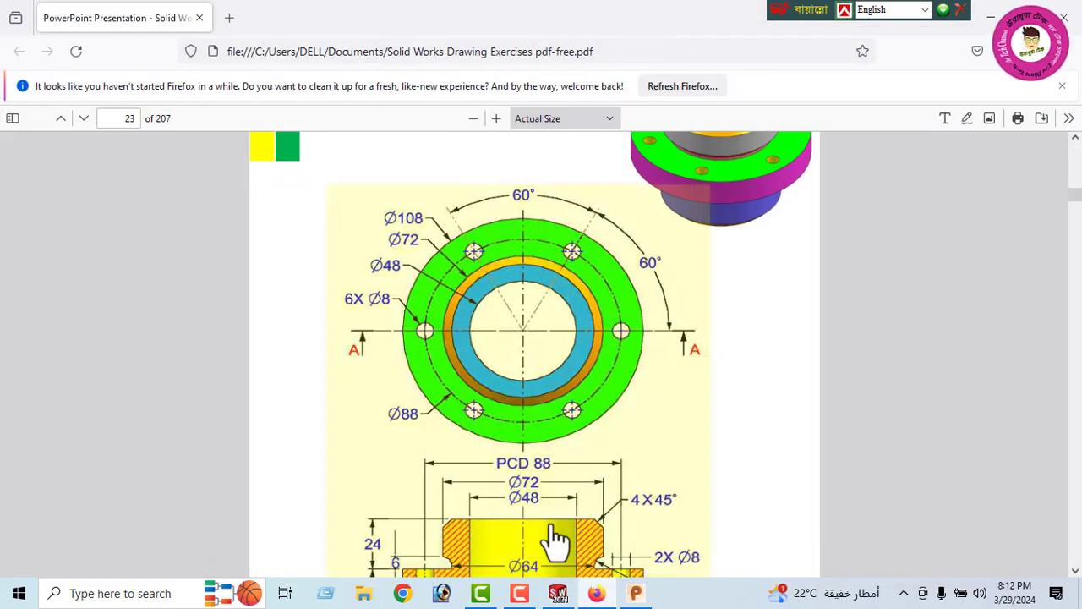
click(558, 593)
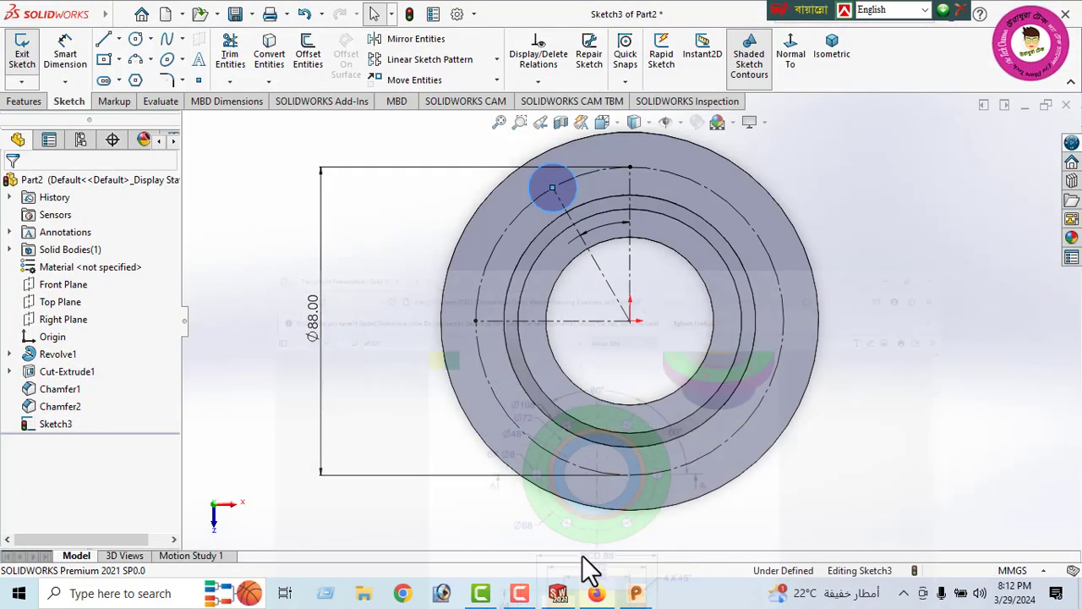
click(68, 59)
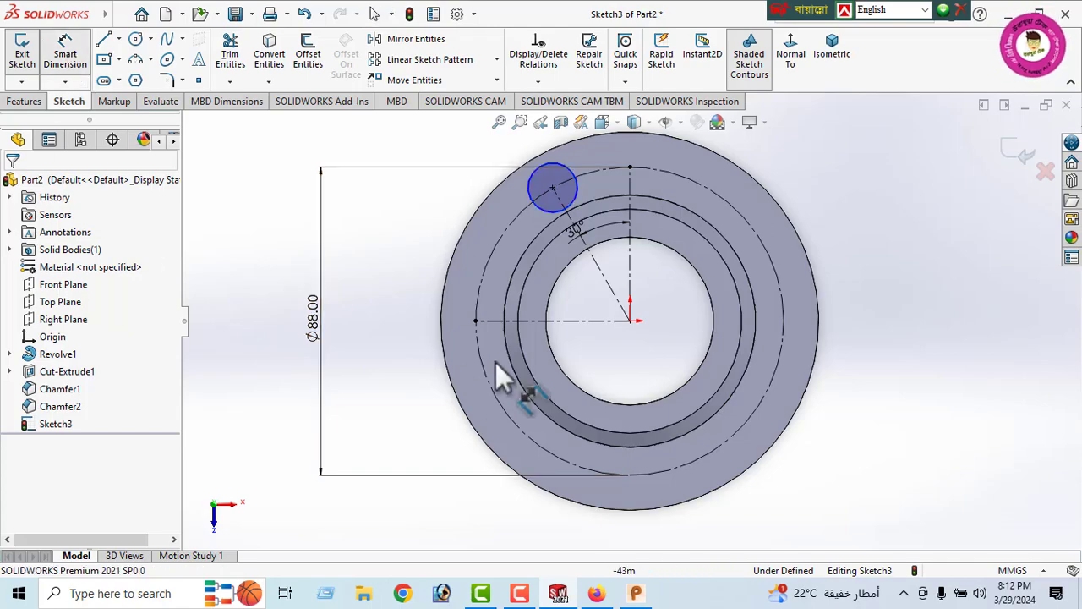
click(532, 201)
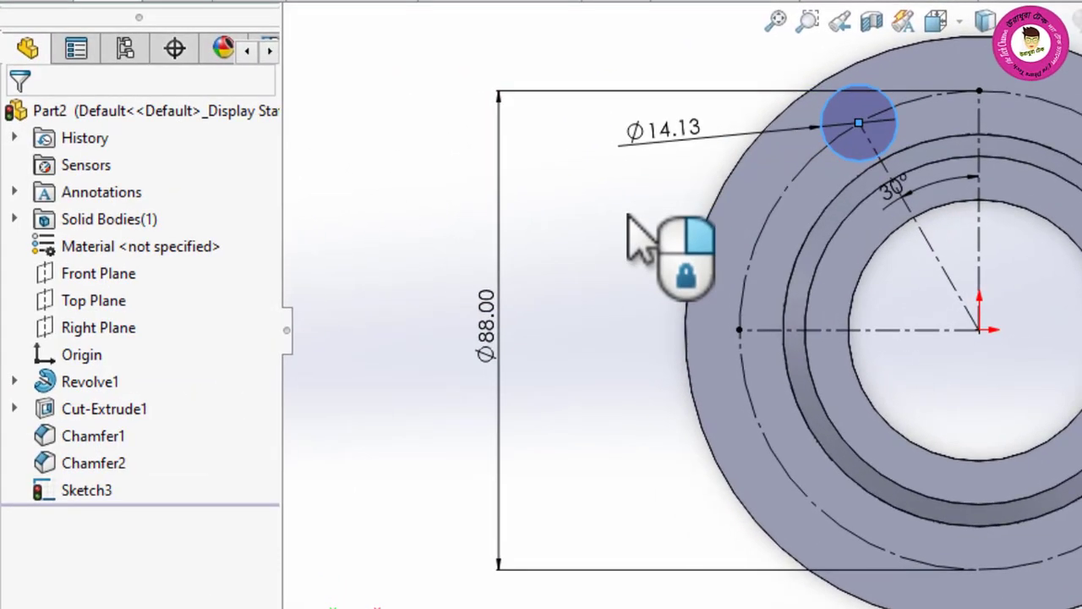
click(405, 256)
text(8)
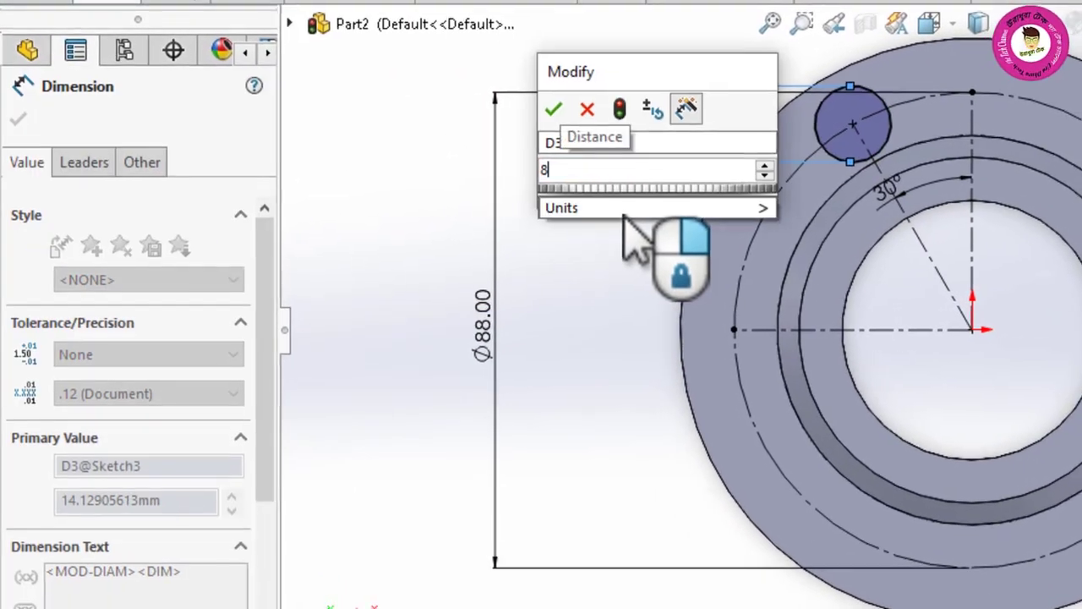
key(Return)
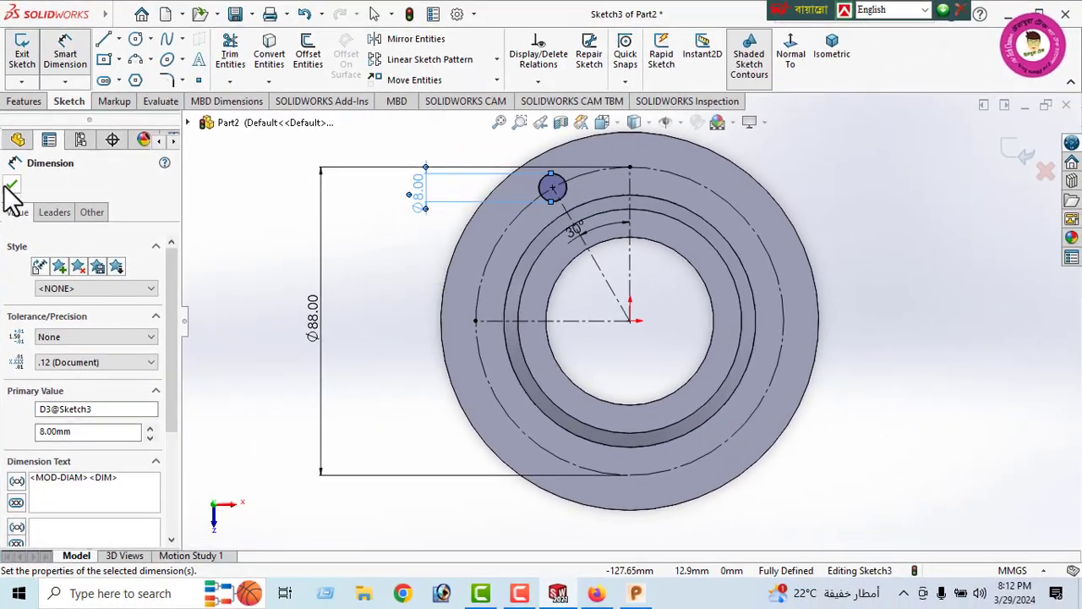
click(10, 186)
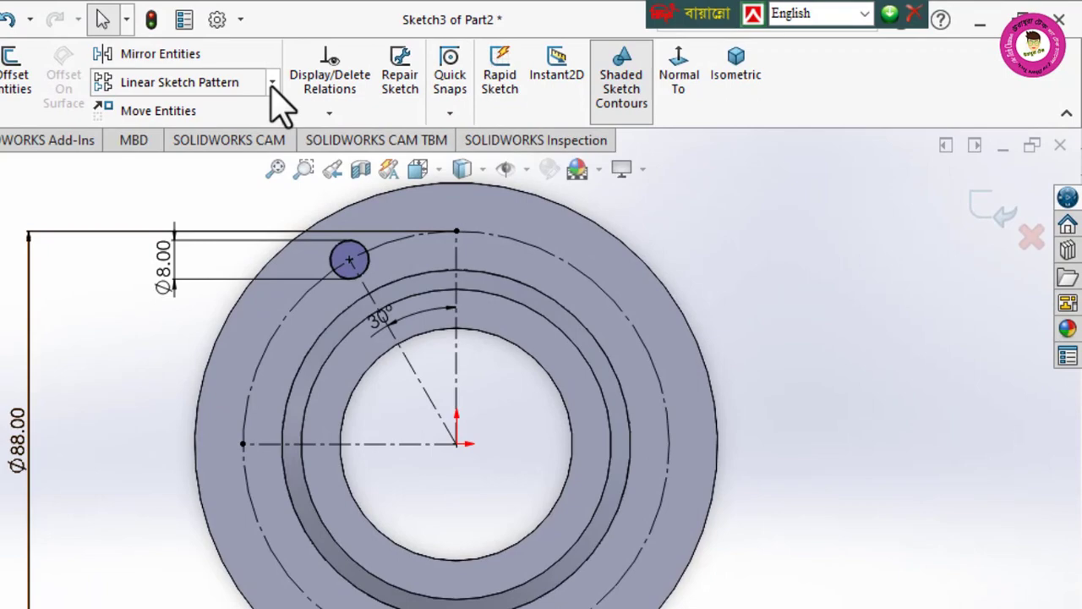
Step: Create a circular sketch pattern of the 8 mm circle about the origin with 6 equally spaced instances over 360°
click(496, 59)
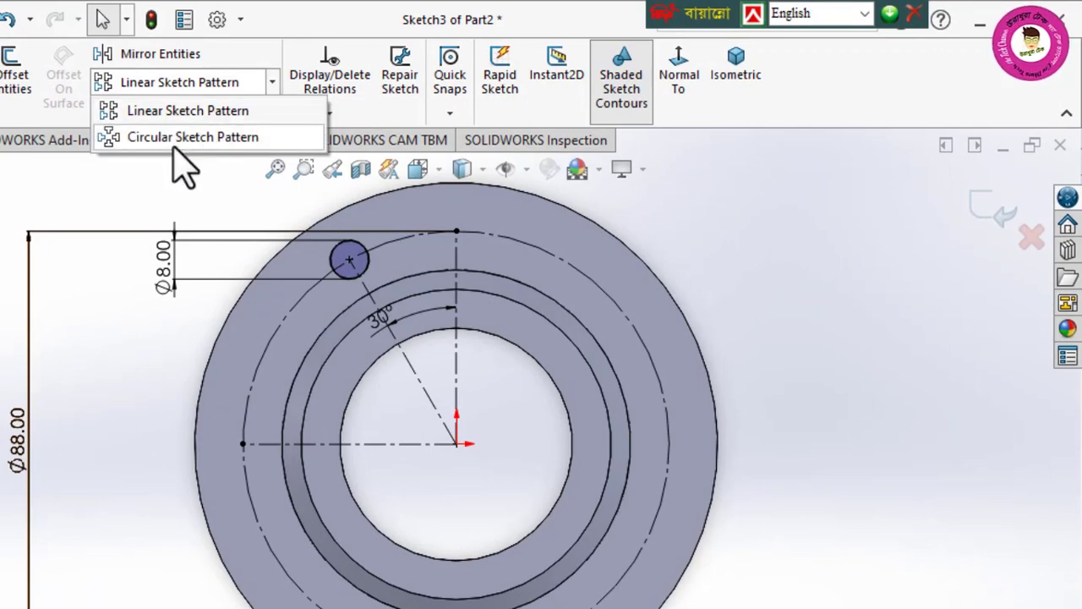
click(176, 138)
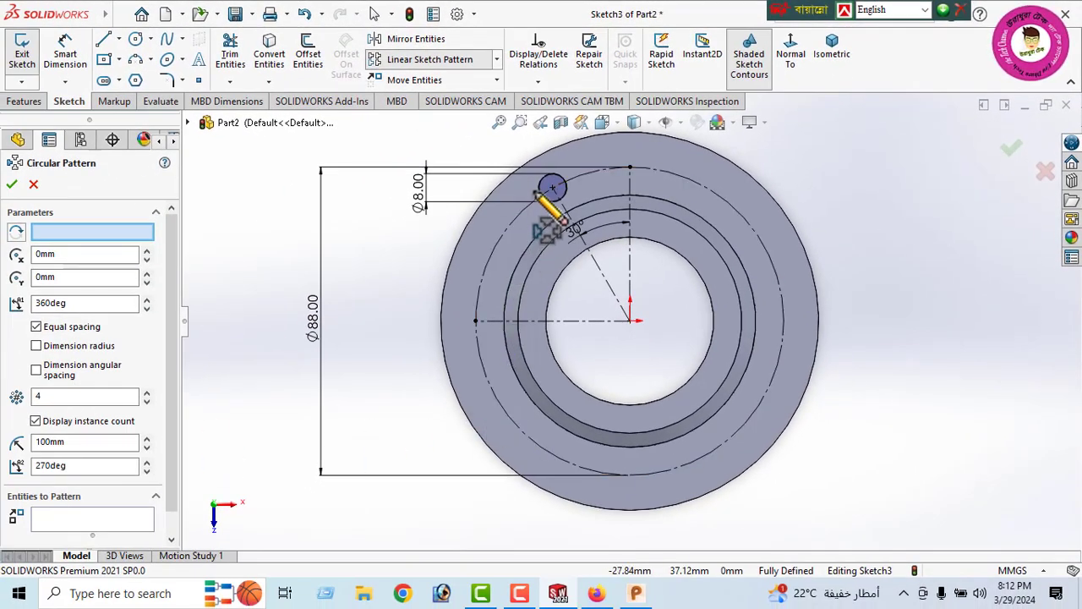
click(538, 186)
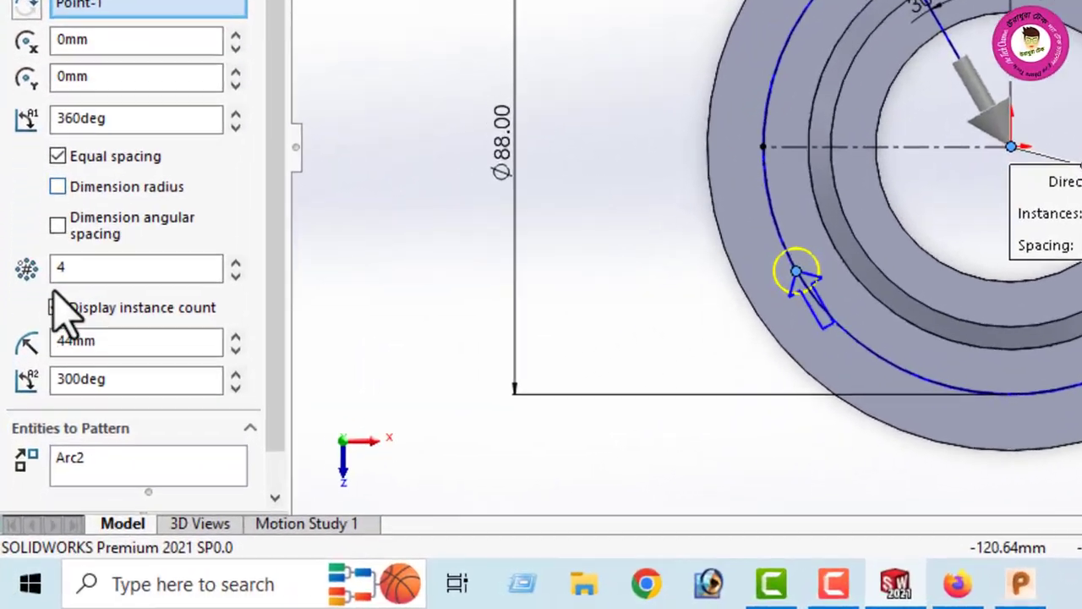
double_click(38, 397)
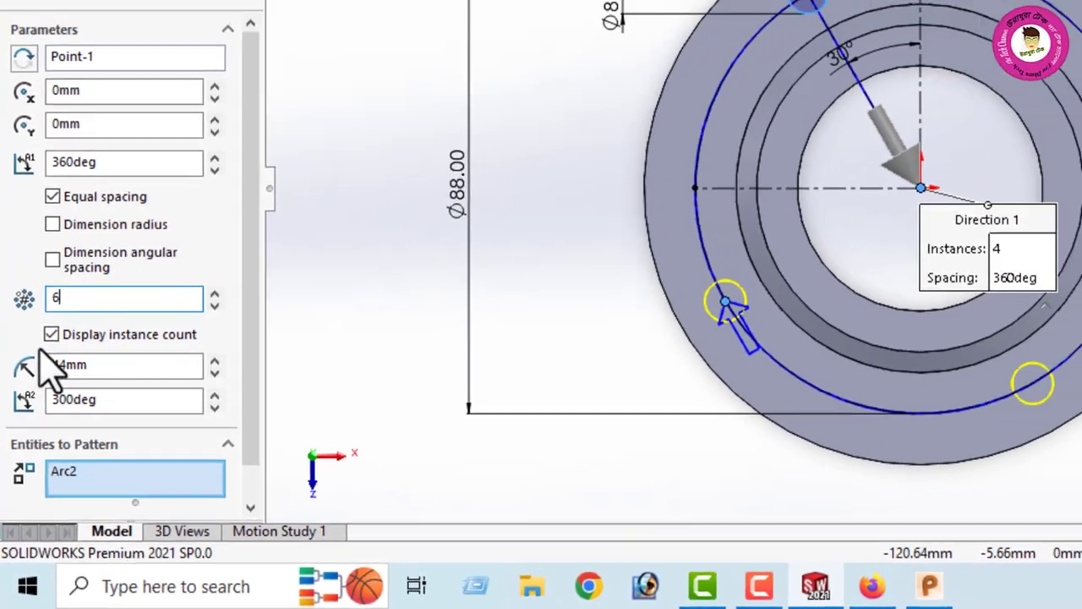
text(6)
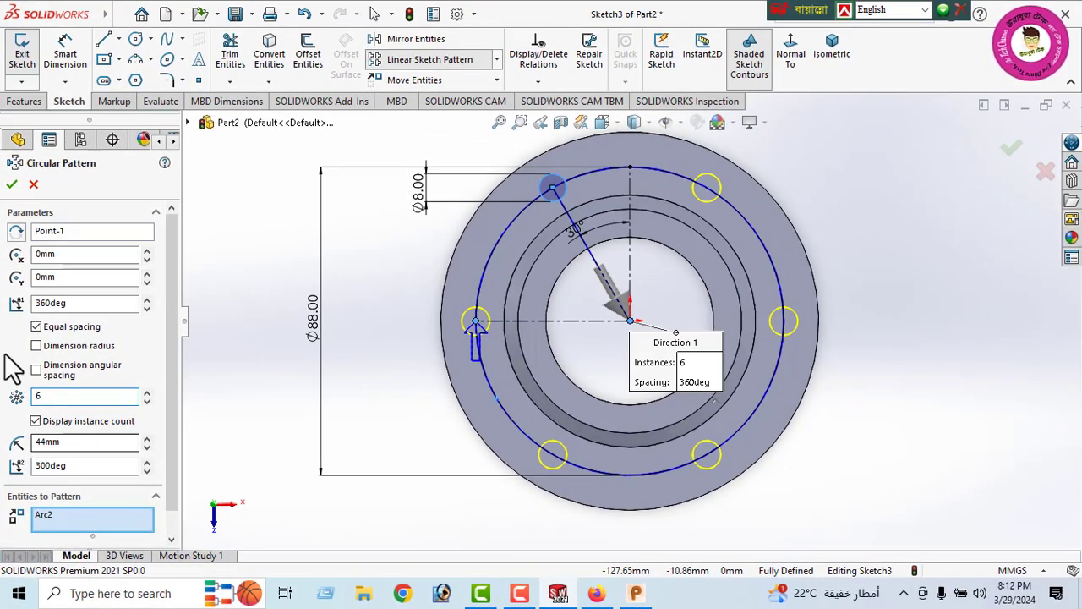
click(12, 185)
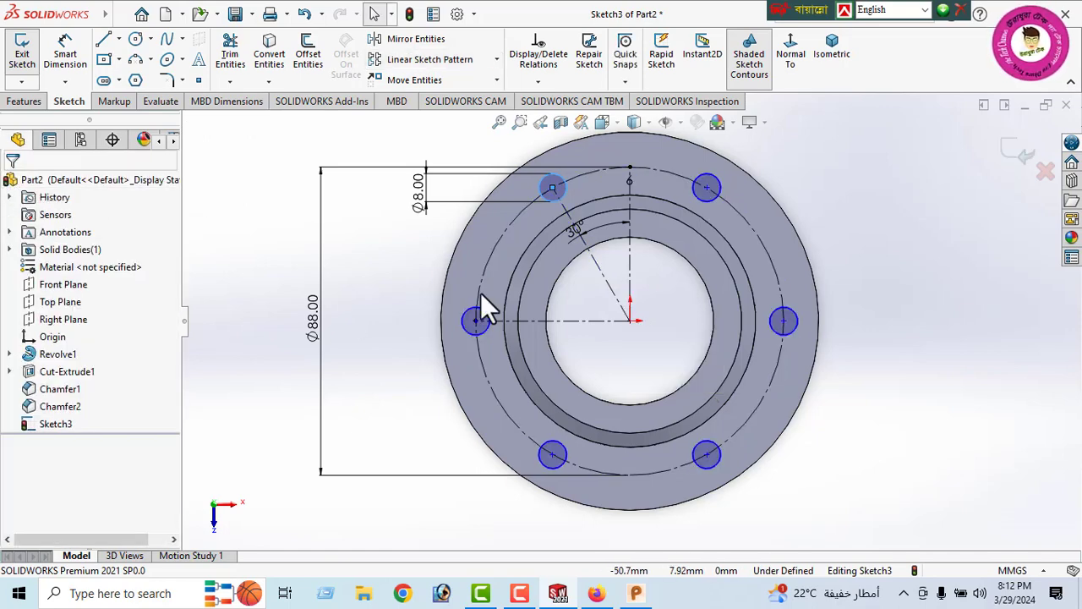
Step: Draw a centerline from the origin to the centre of the upper-right 8 mm circle on the pitch circle
click(120, 40)
click(126, 82)
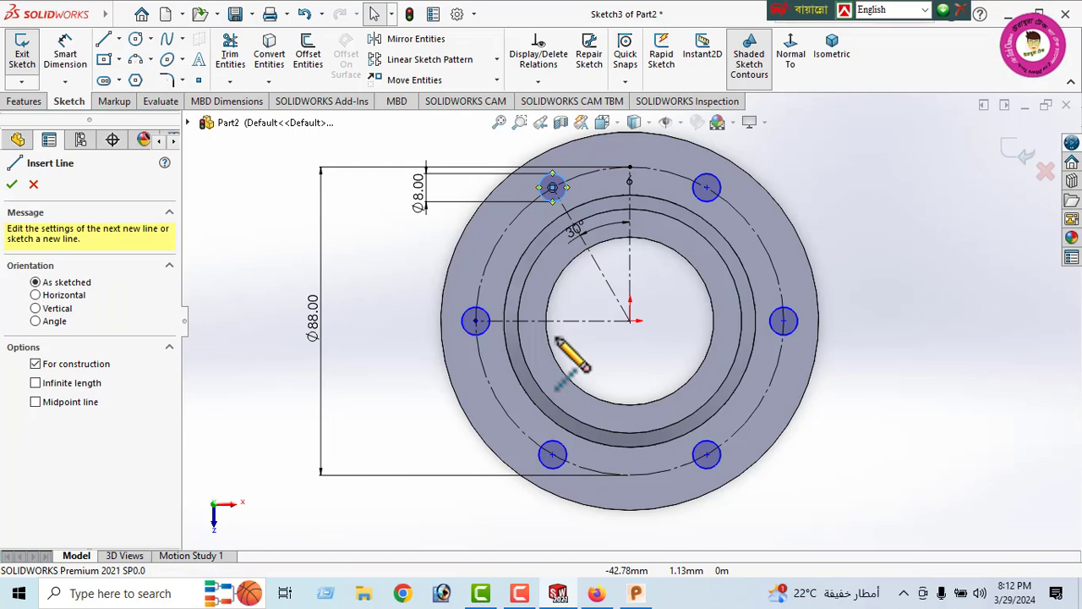
click(630, 320)
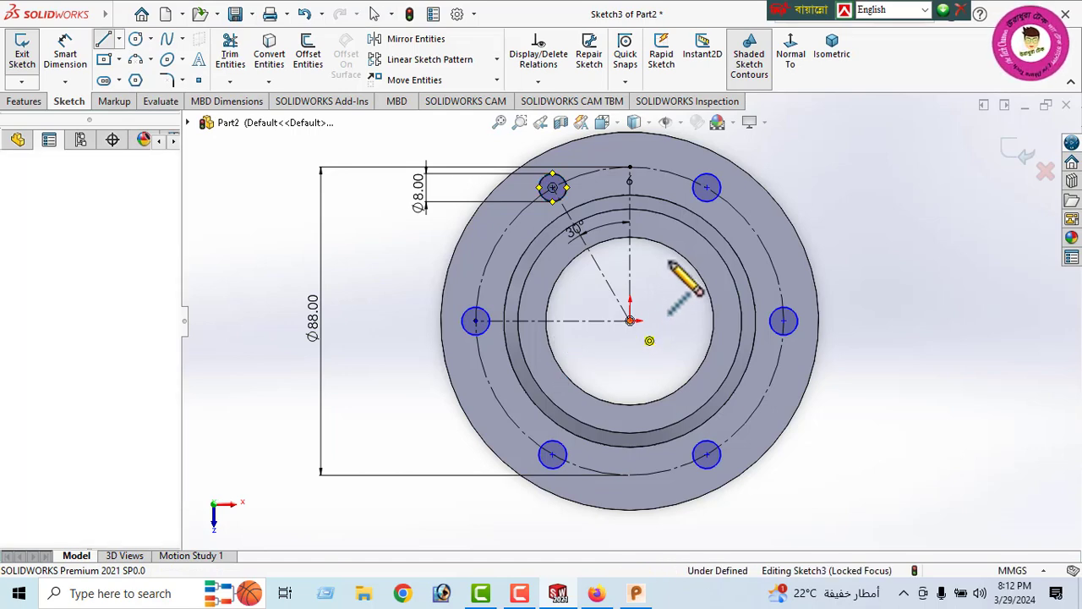
click(707, 186)
right_click(279, 246)
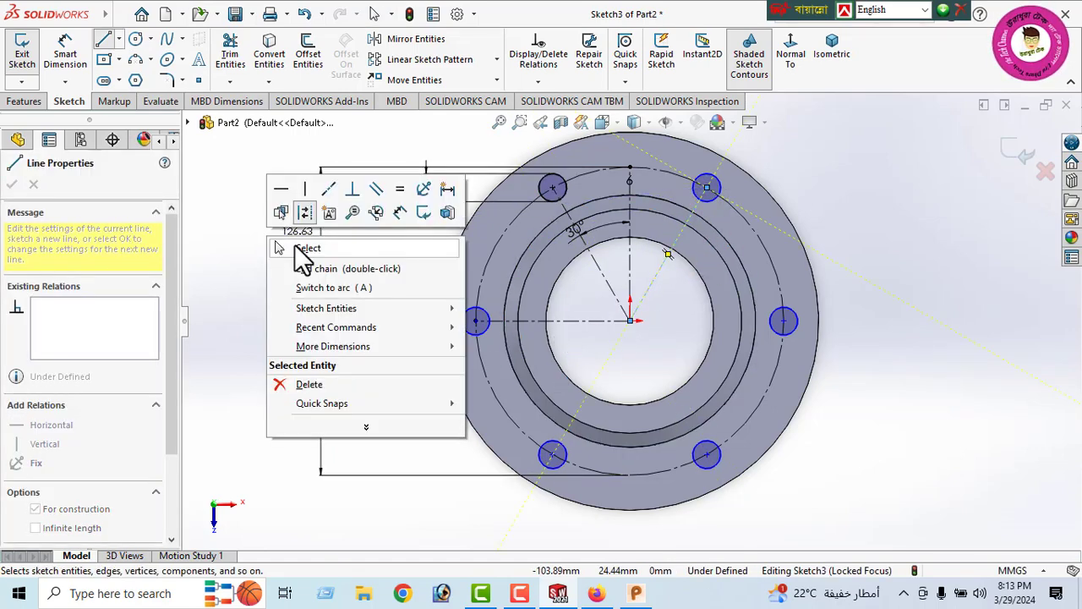
click(296, 248)
Step: Dimension the angle between the two slanted centerlines as 60°, placing the dimension above the flange outline
click(65, 53)
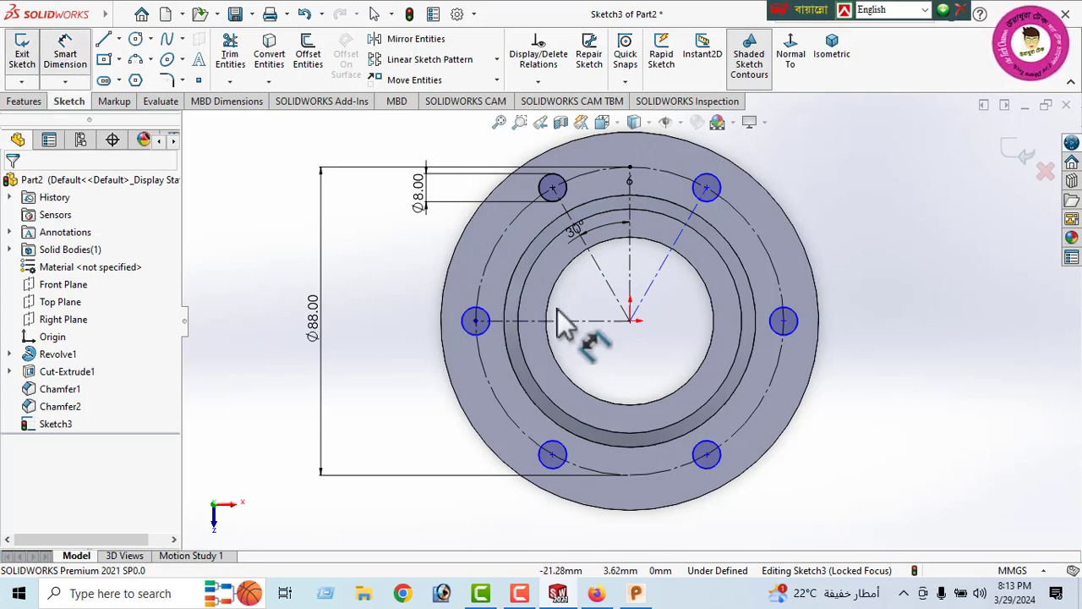
click(643, 300)
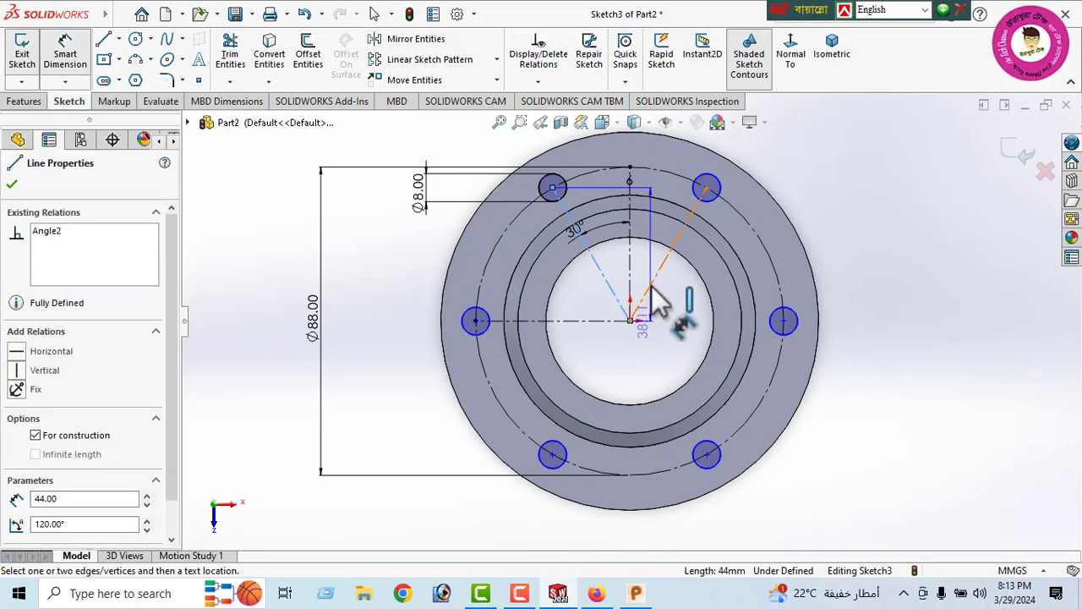
click(652, 284)
scroll(623, 141, down, 3)
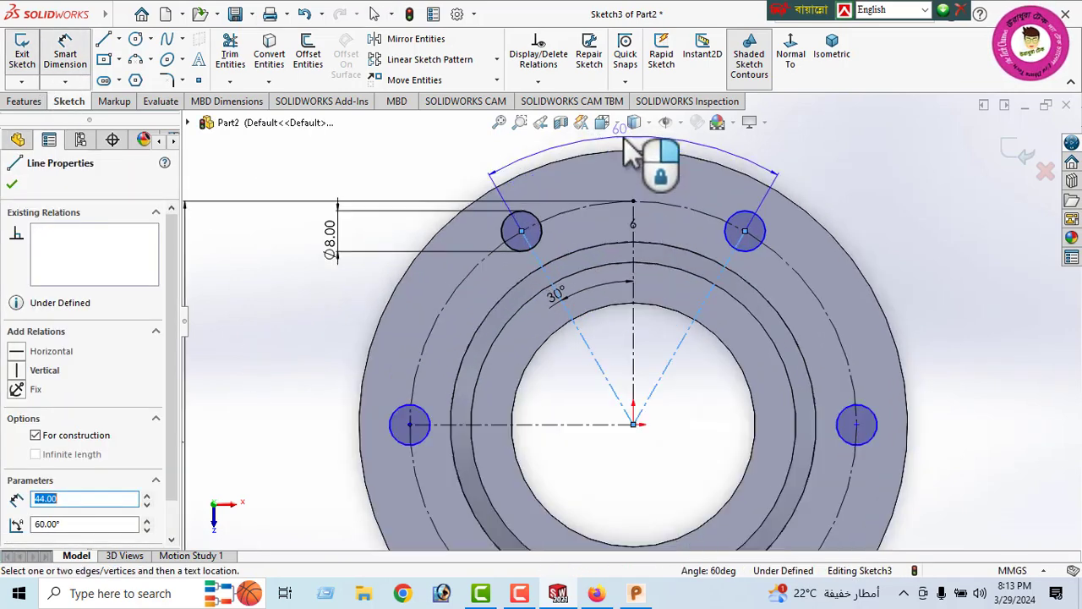
scroll(626, 181, down, 2)
scroll(628, 186, up, 2)
scroll(633, 202, down, 4)
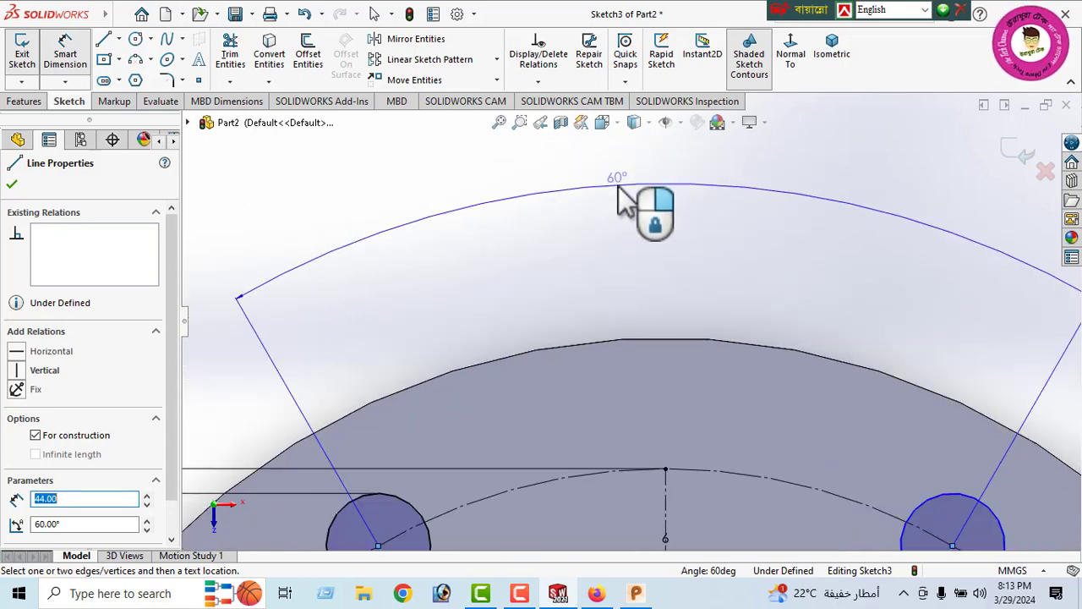
click(617, 227)
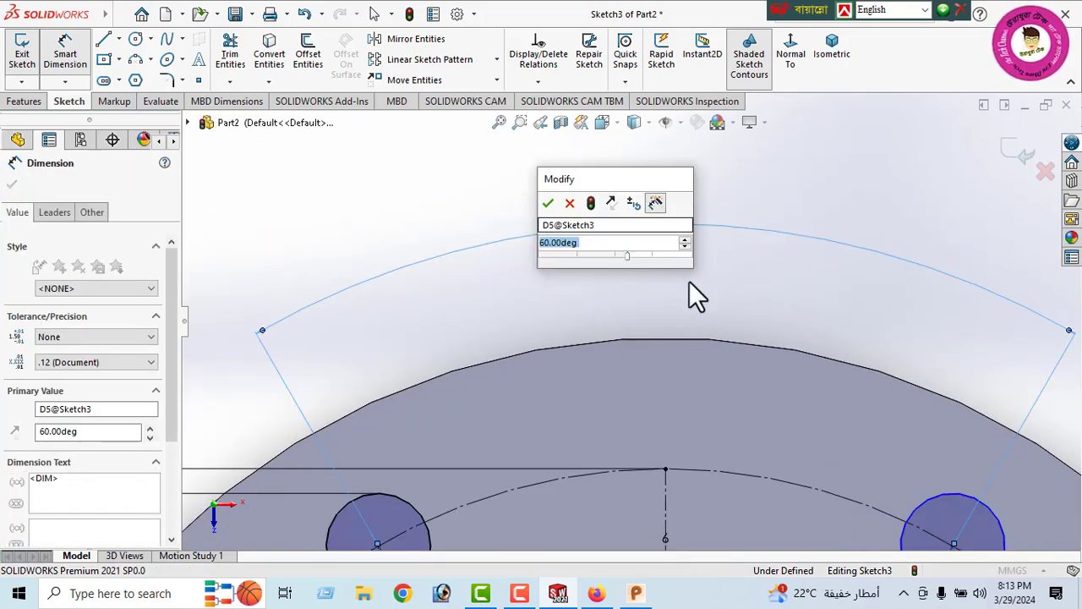
click(548, 204)
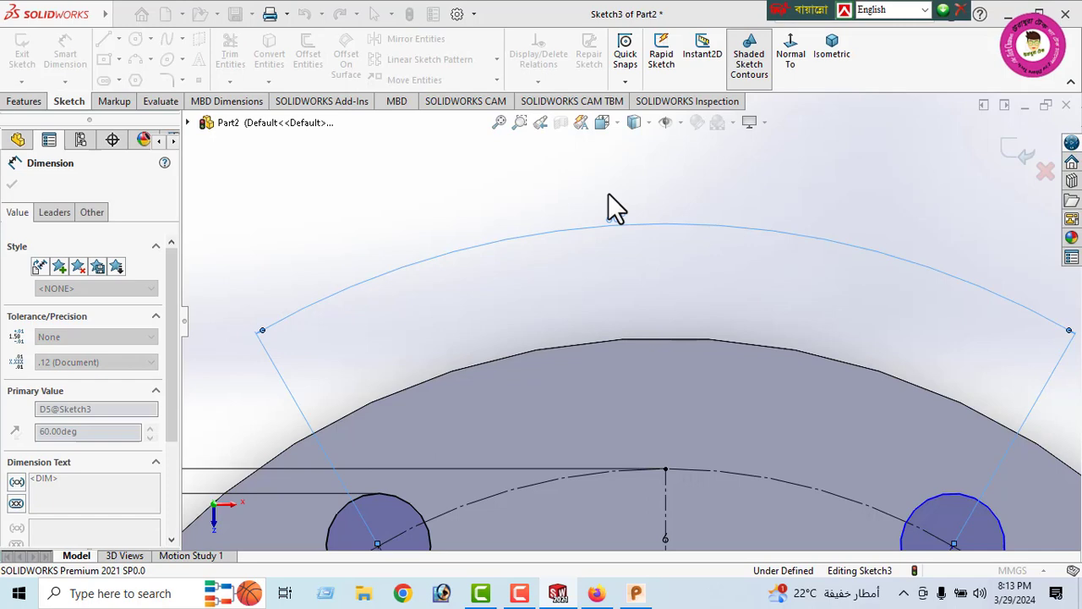
click(500, 122)
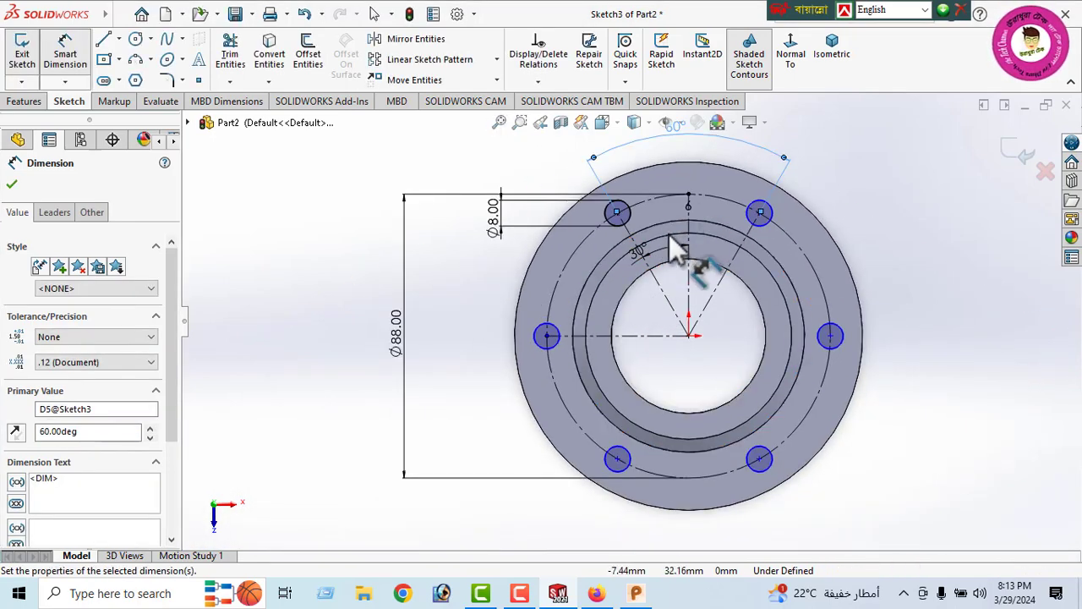
ctrl+middle_drag(677, 231, 597, 292)
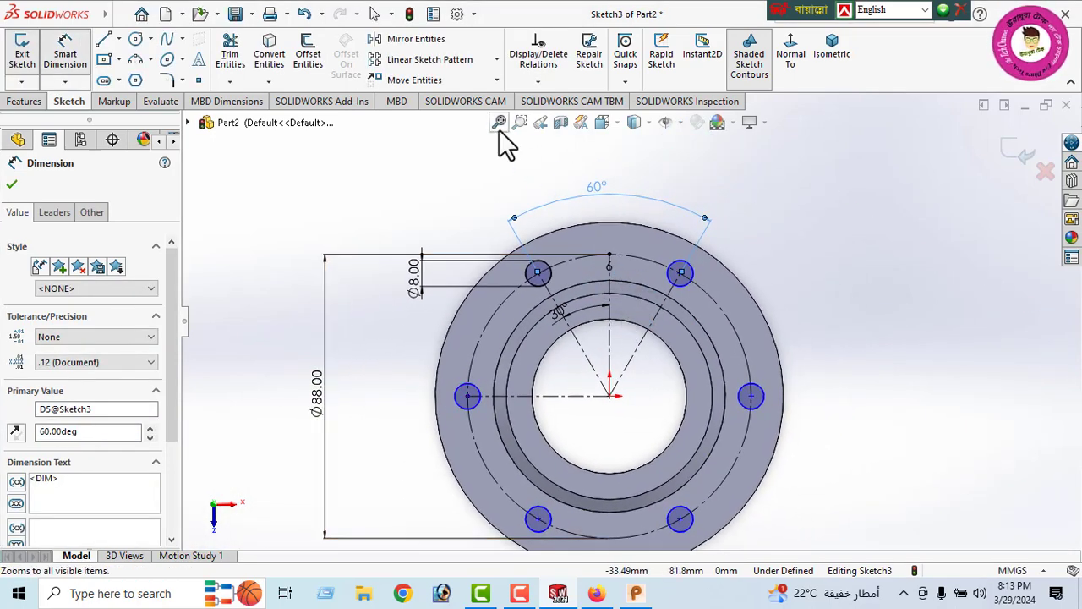
click(500, 123)
scroll(586, 287, up, 1)
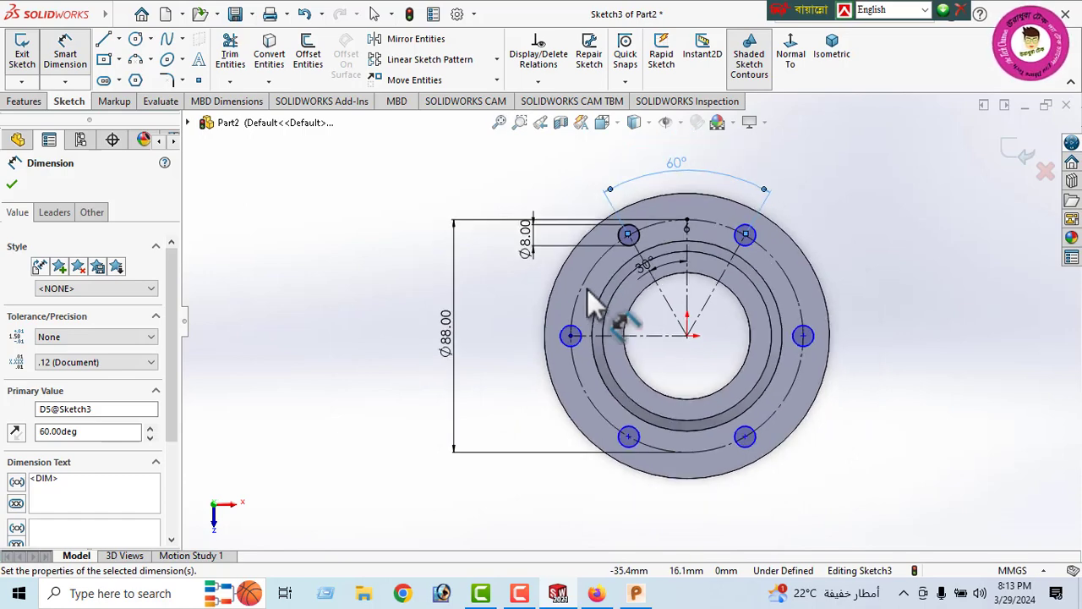
ctrl+middle_drag(658, 286, 549, 325)
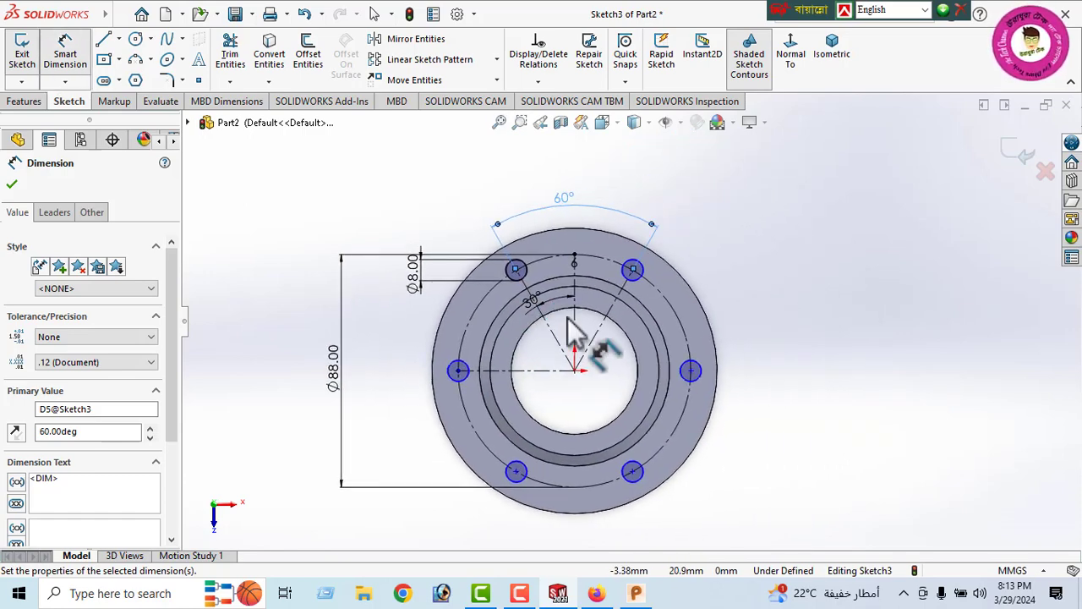
click(12, 186)
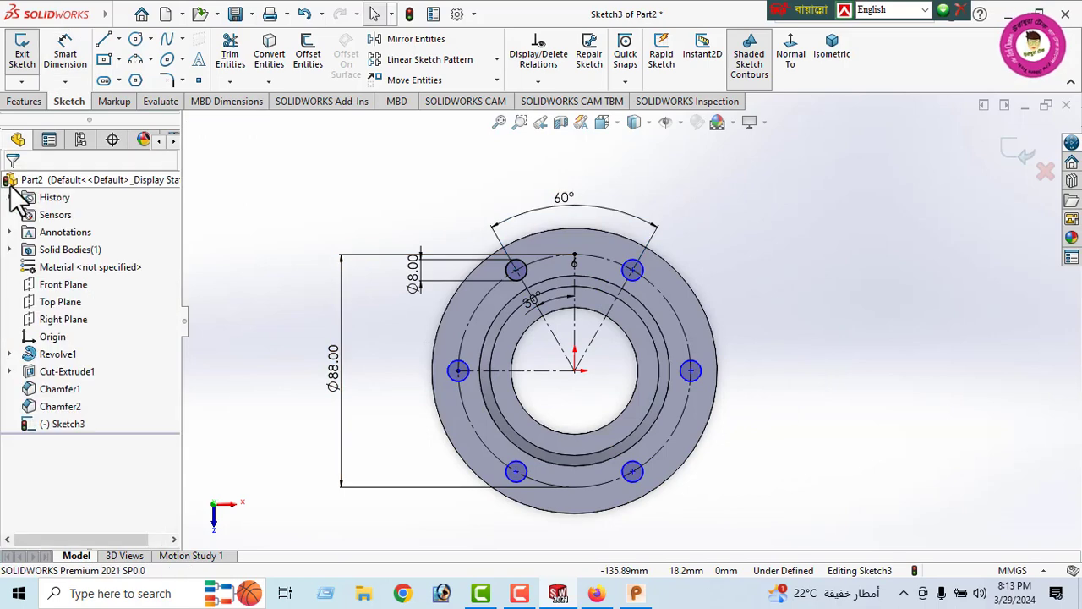
Step: Cut the six 8 mm circles through the flange with an Extruded Cut set to Through All
click(23, 102)
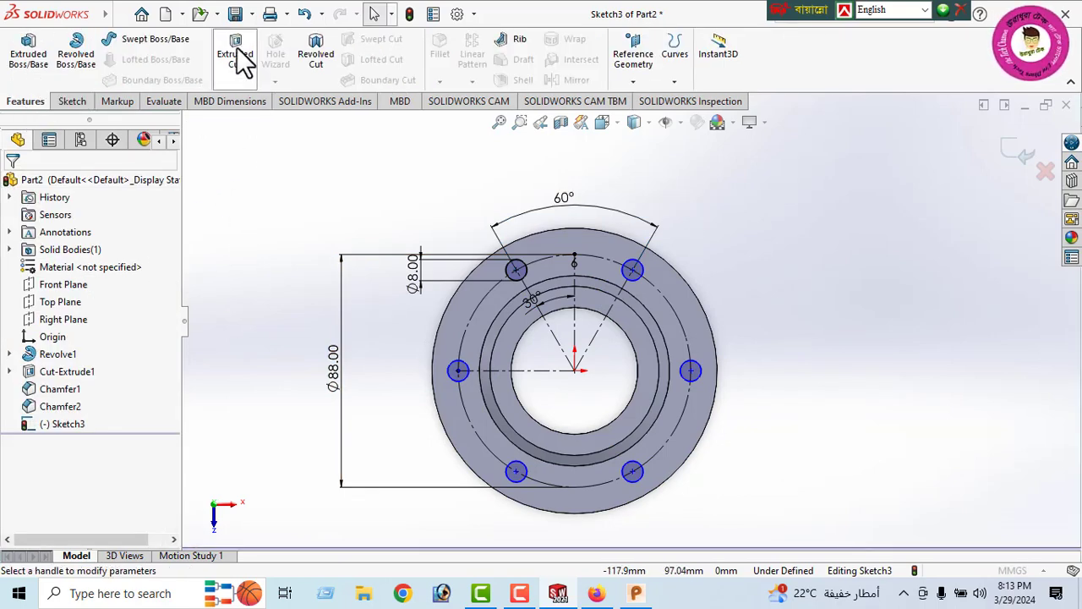
middle_drag(531, 347, 495, 232)
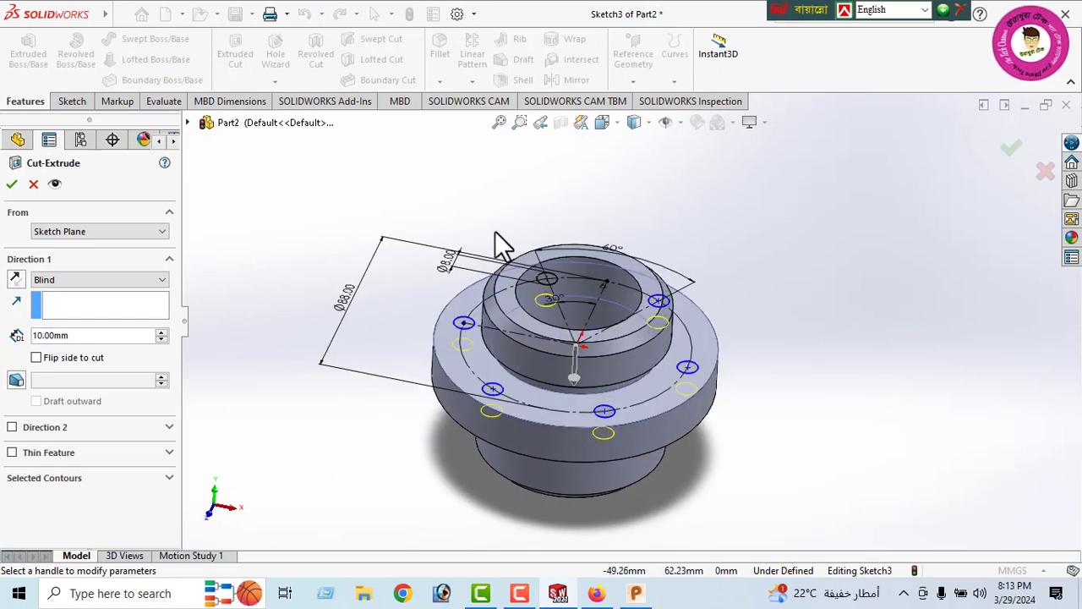
click(75, 280)
click(77, 303)
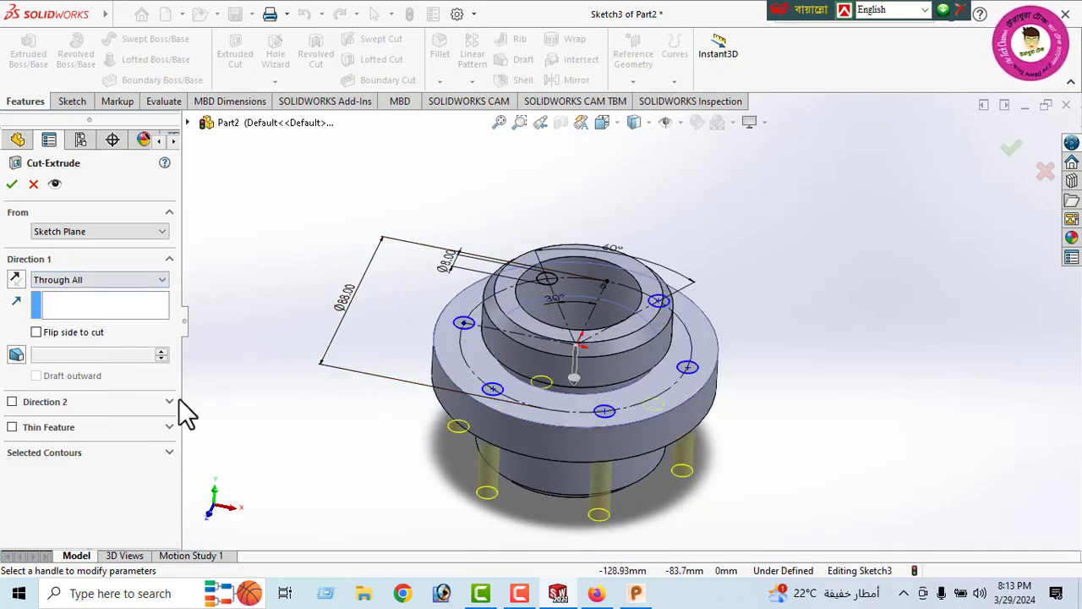
click(12, 184)
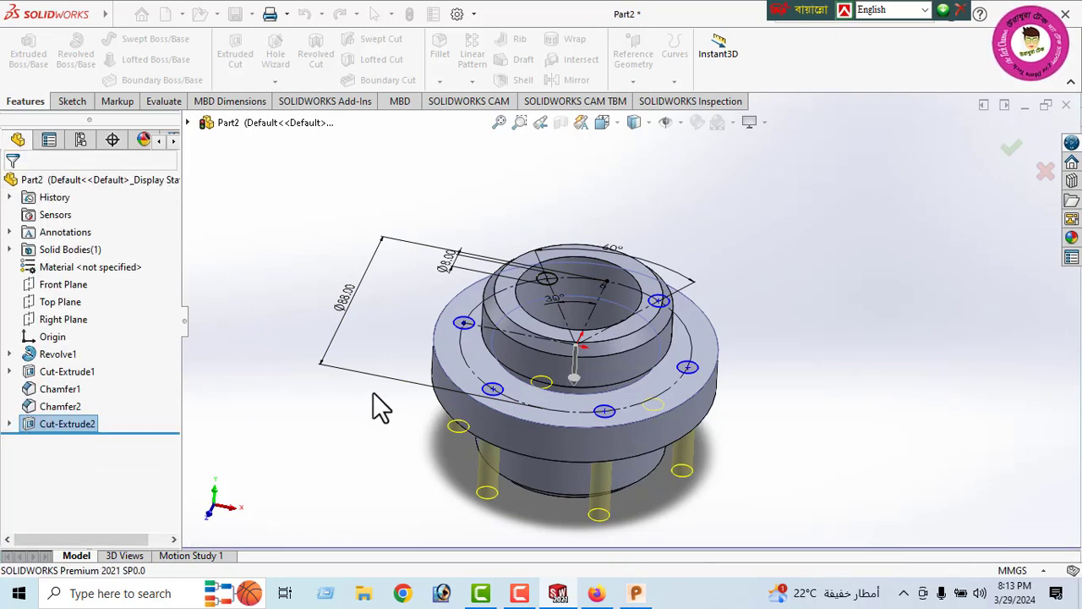
middle_drag(362, 390, 723, 372)
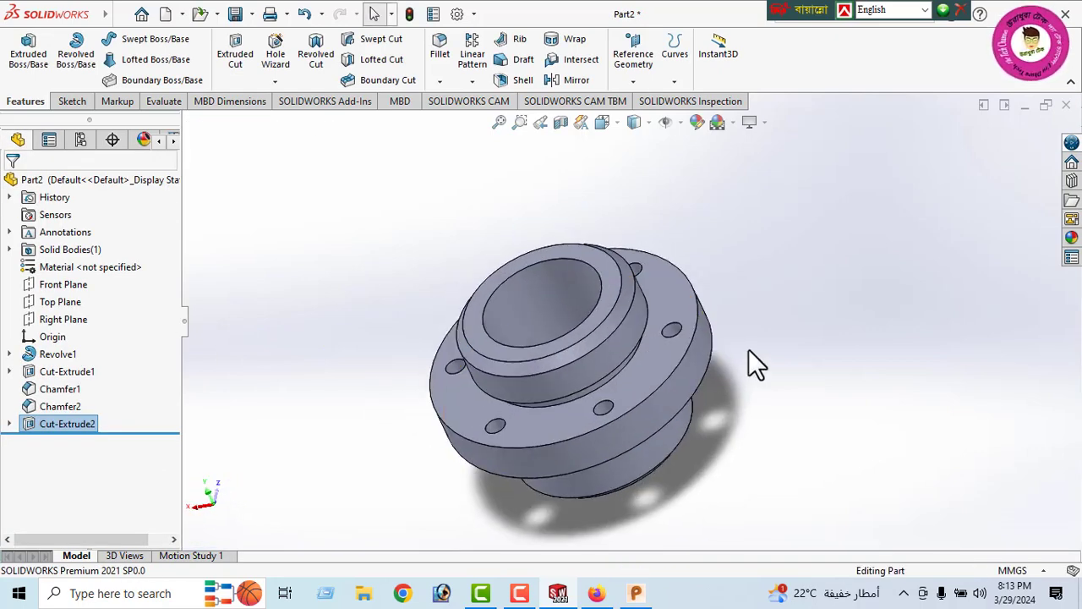
Step: Examine the appearance categories in the appearances library, including the Metal subcategories
click(1071, 238)
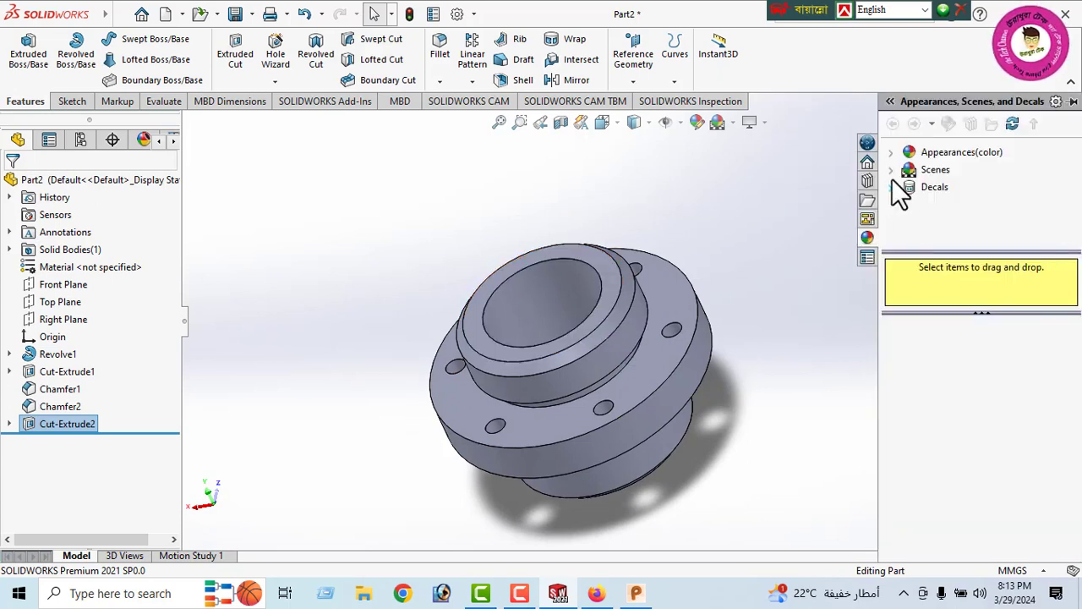
click(891, 153)
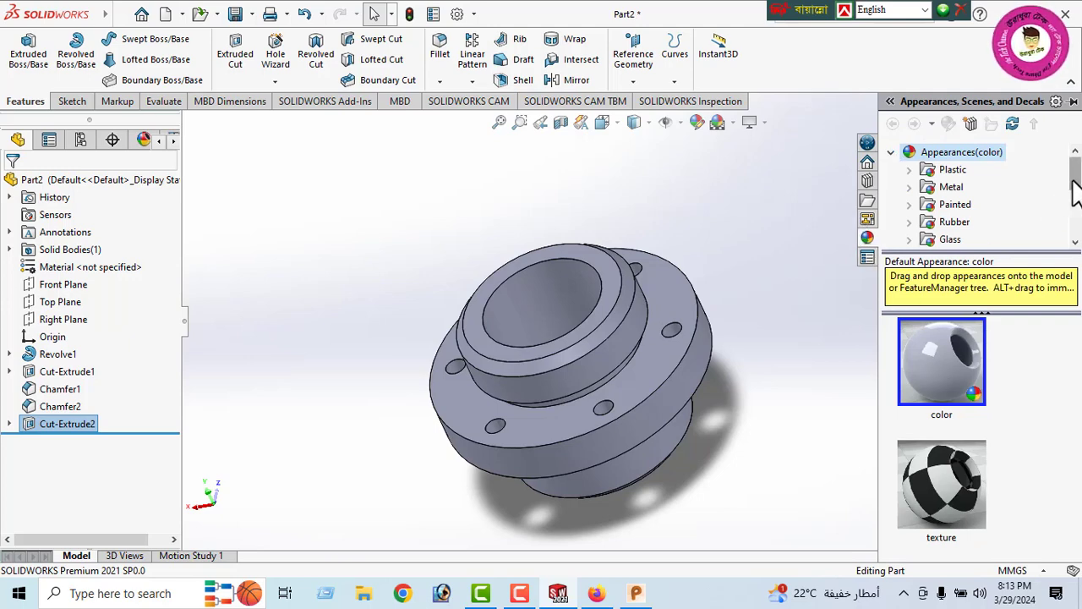
drag(1072, 181, 1075, 208)
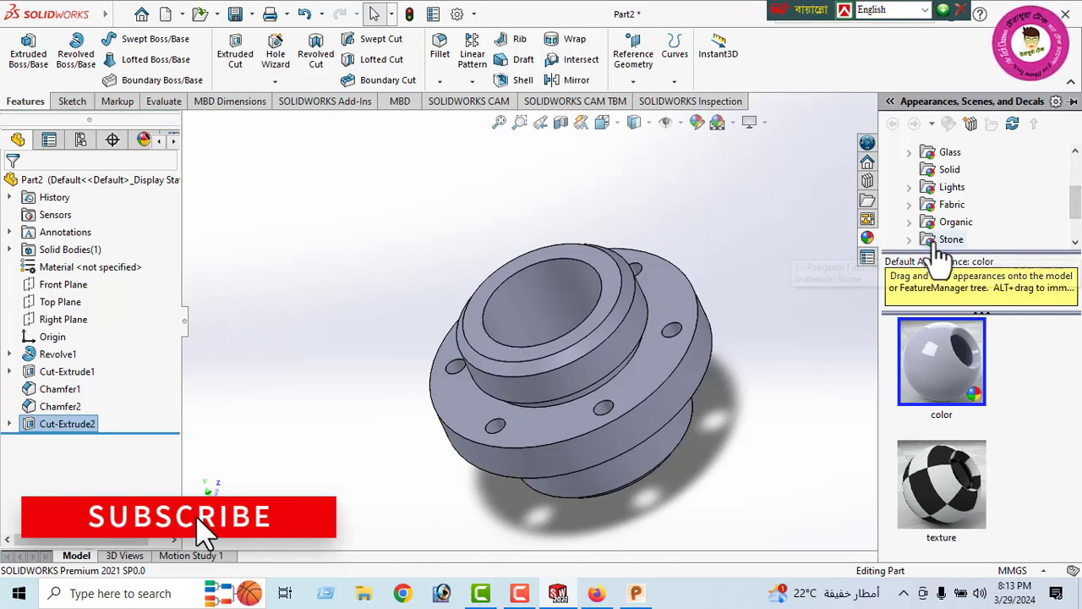
scroll(991, 223, down, 1)
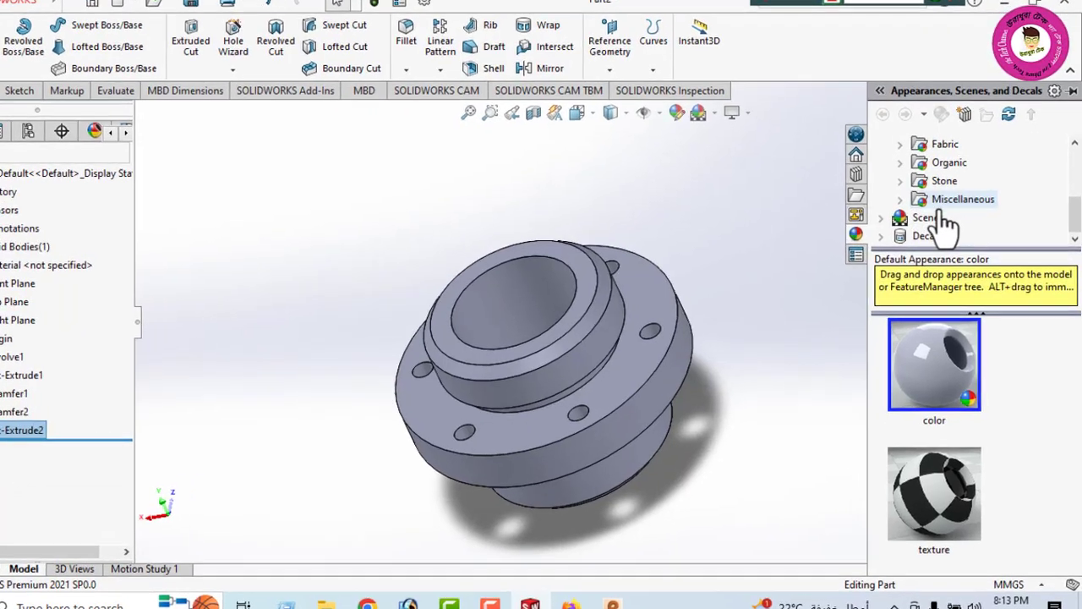
scroll(972, 216, up, 1)
scroll(963, 215, up, 2)
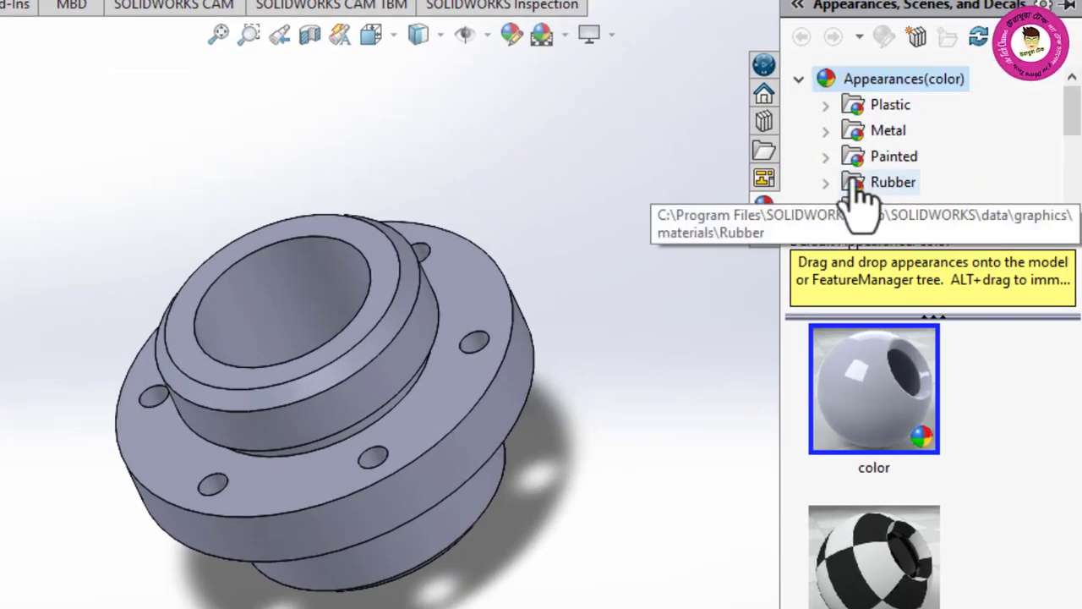
click(825, 131)
scroll(1071, 118, down, 1)
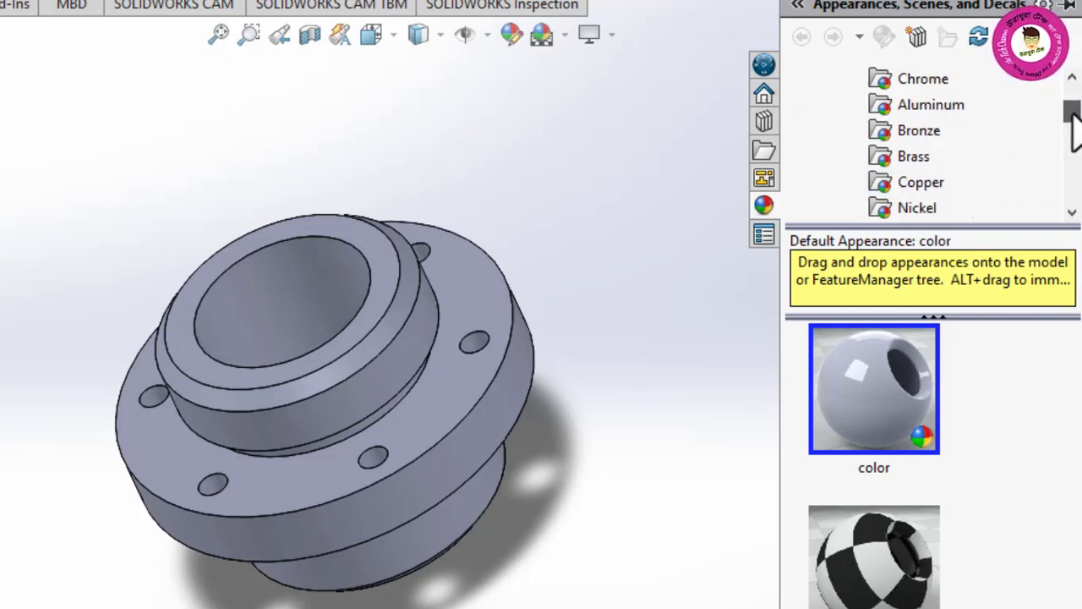
mouse_move(1072, 116)
mouse_down()
mouse_move(1074, 179)
mouse_move(1074, 103)
mouse_up()
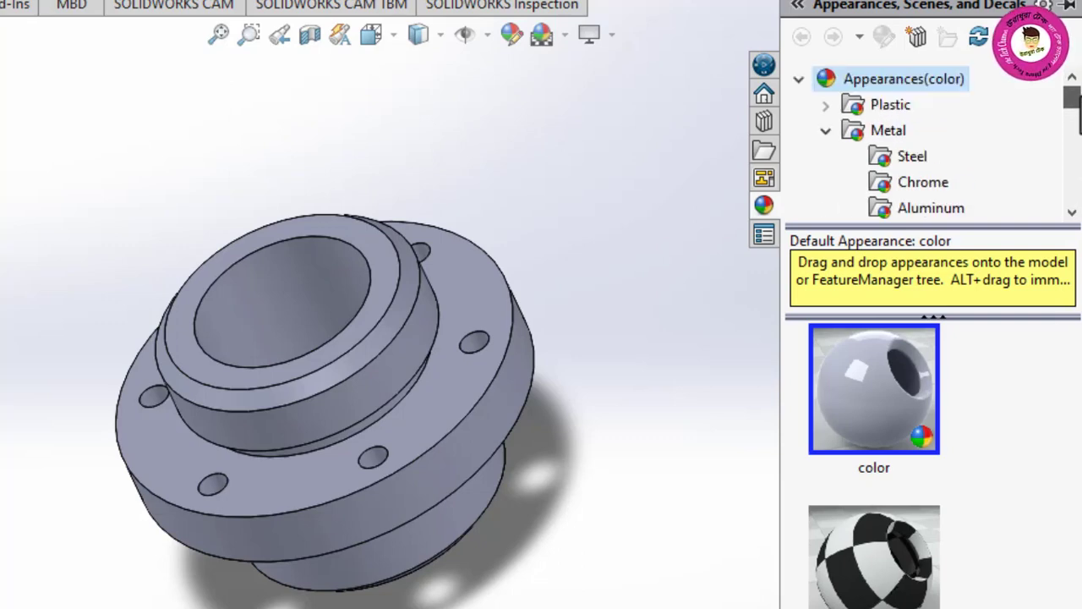
click(825, 131)
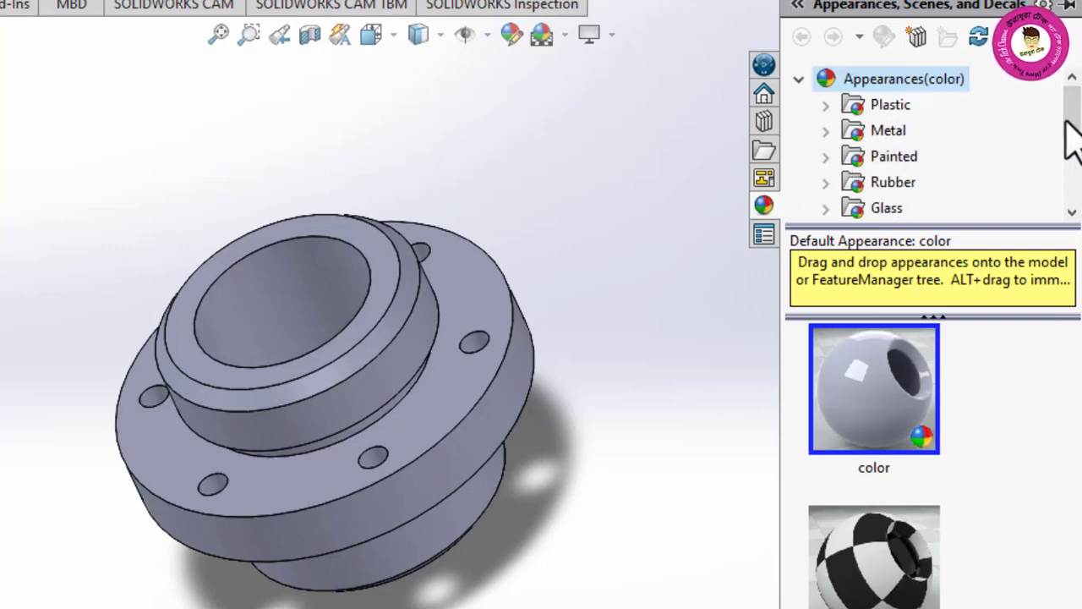
drag(1068, 109, 1072, 160)
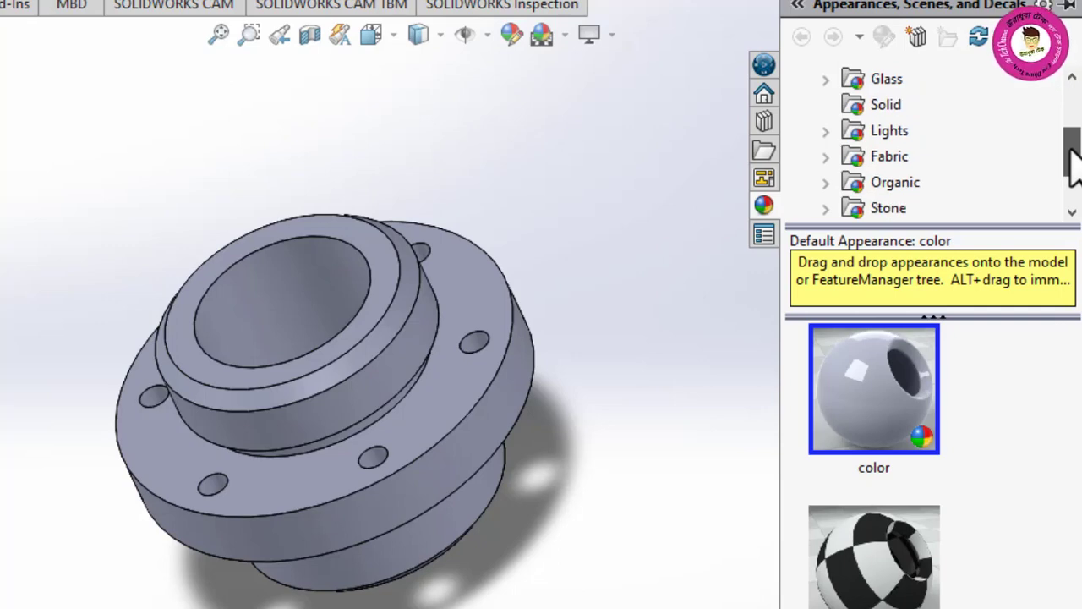
Step: Compare the organic wood appearances and apply polished rosewood 2d to the bolt-hole cut
click(826, 183)
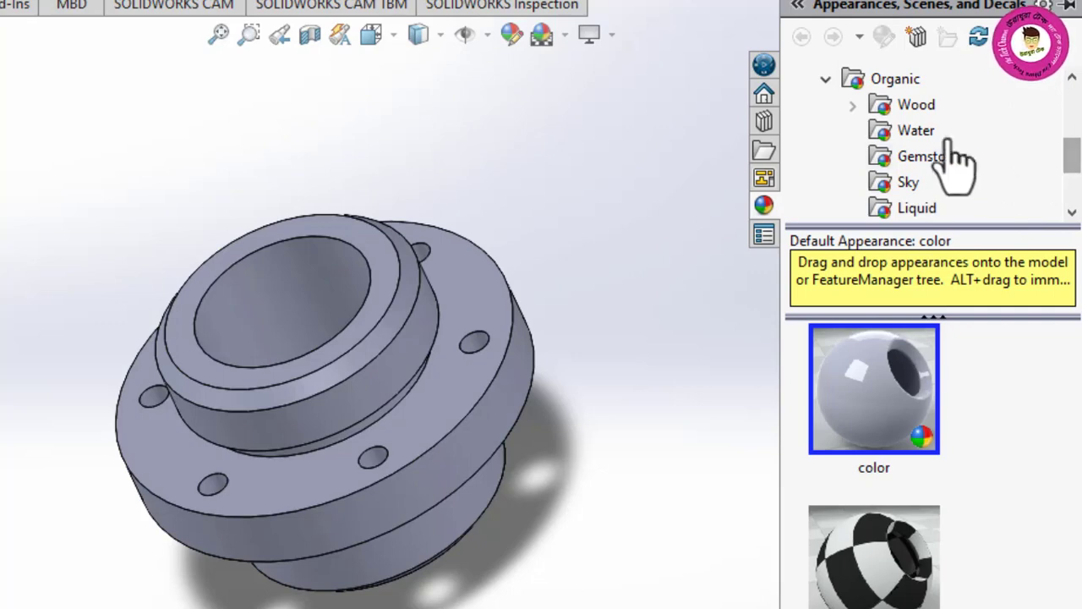
click(854, 105)
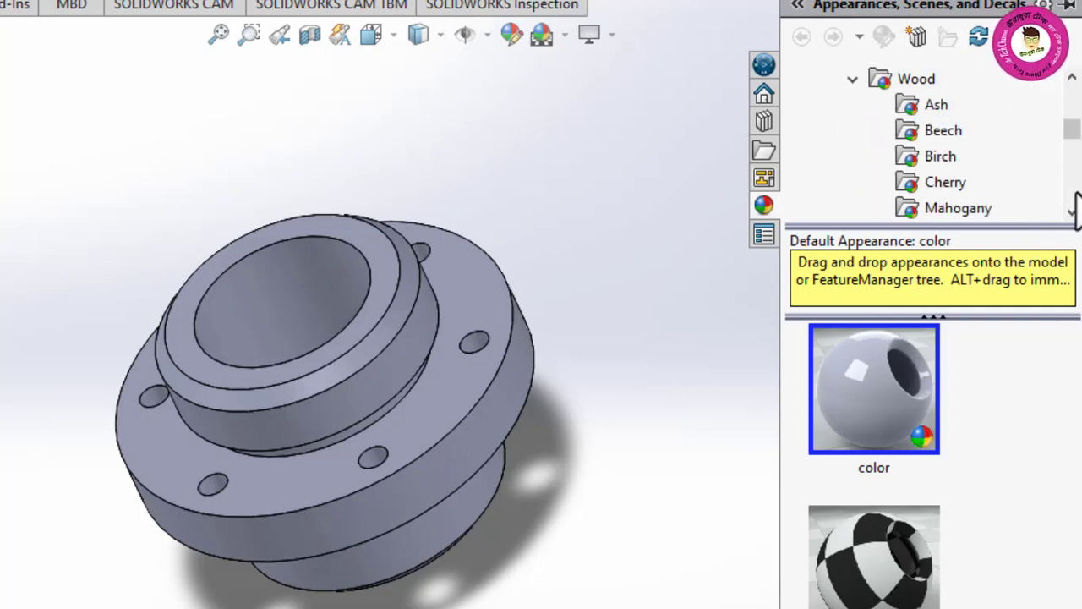
click(948, 186)
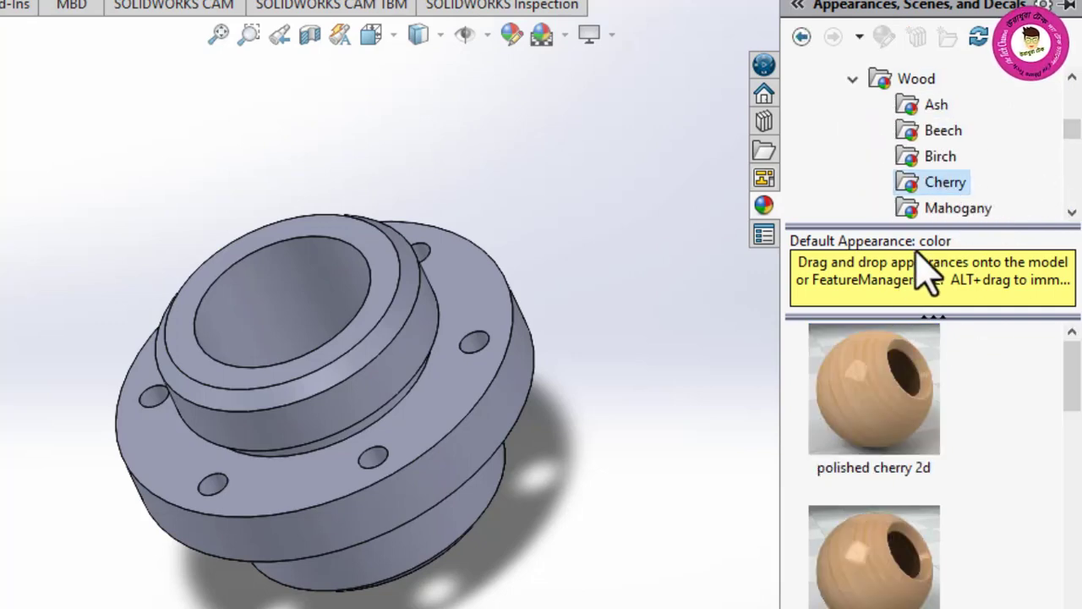
click(930, 208)
drag(1077, 151, 1078, 176)
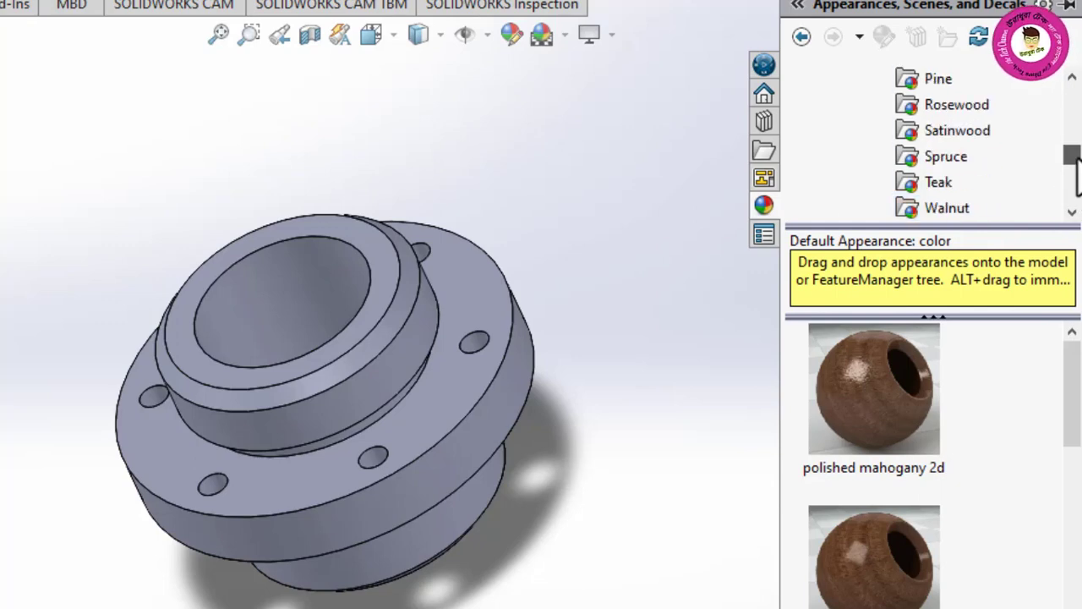
click(934, 79)
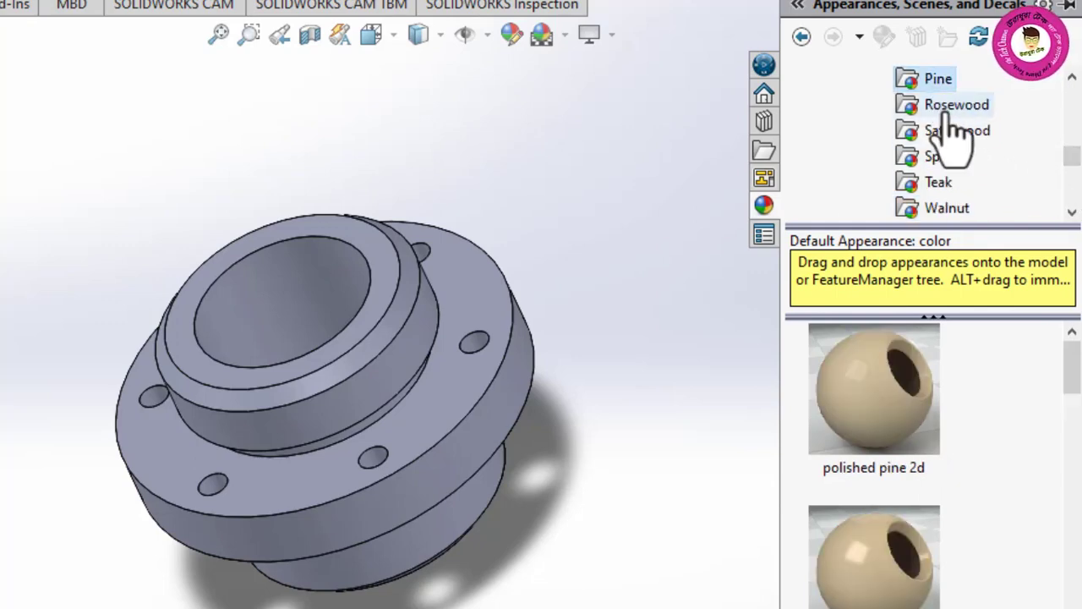
click(956, 107)
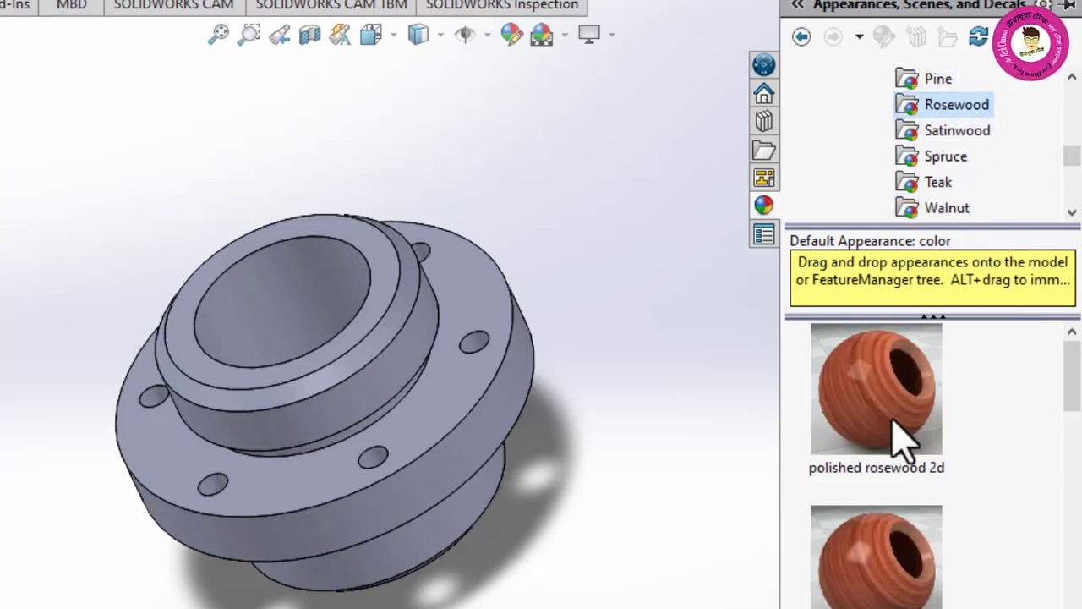
click(888, 416)
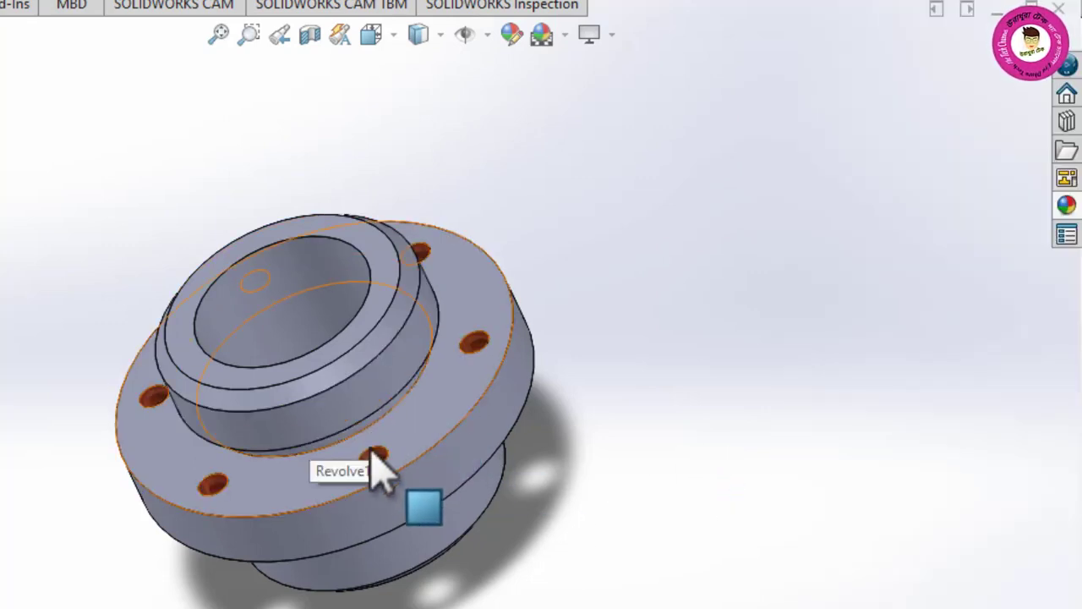
Step: Apply the polished rosewood 2d appearance to the whole part and inspect it from several sides
click(1066, 206)
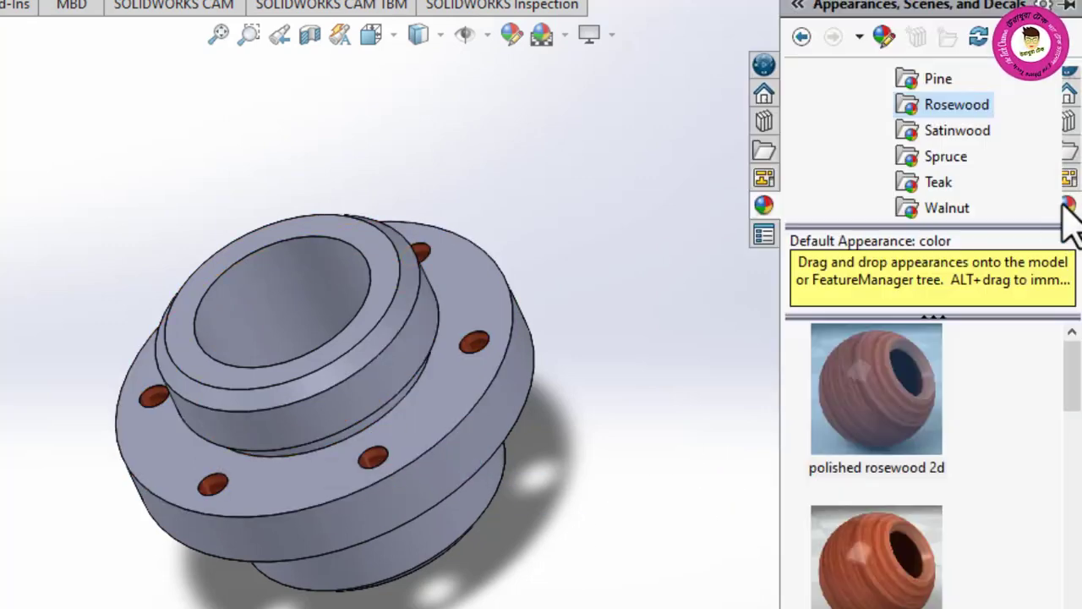
double_click(871, 410)
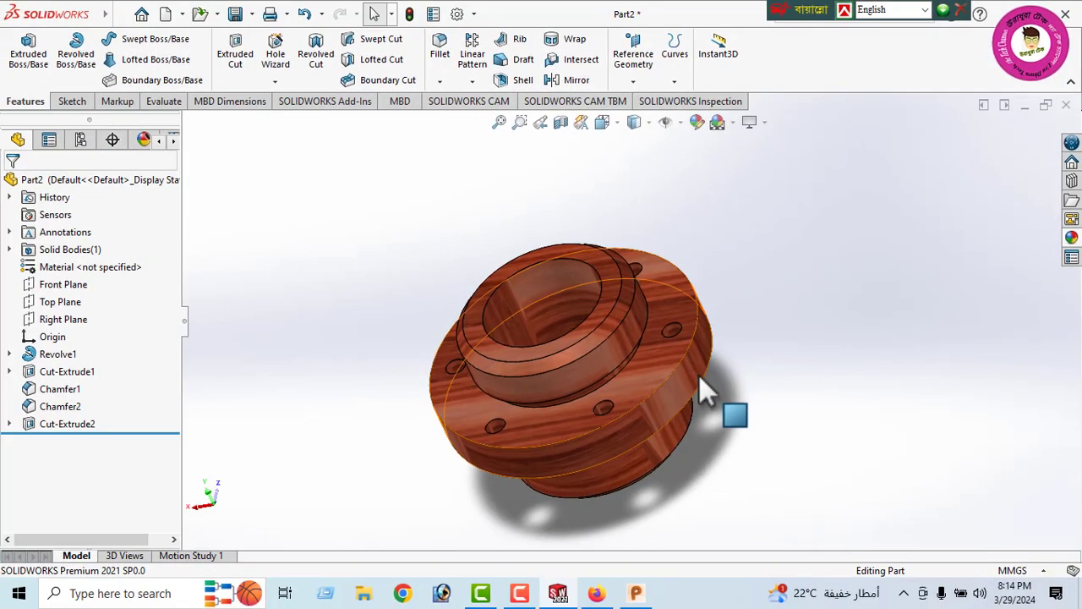
middle_drag(700, 379, 535, 248)
middle_drag(597, 372, 464, 290)
middle_drag(494, 356, 609, 362)
middle_drag(517, 372, 691, 347)
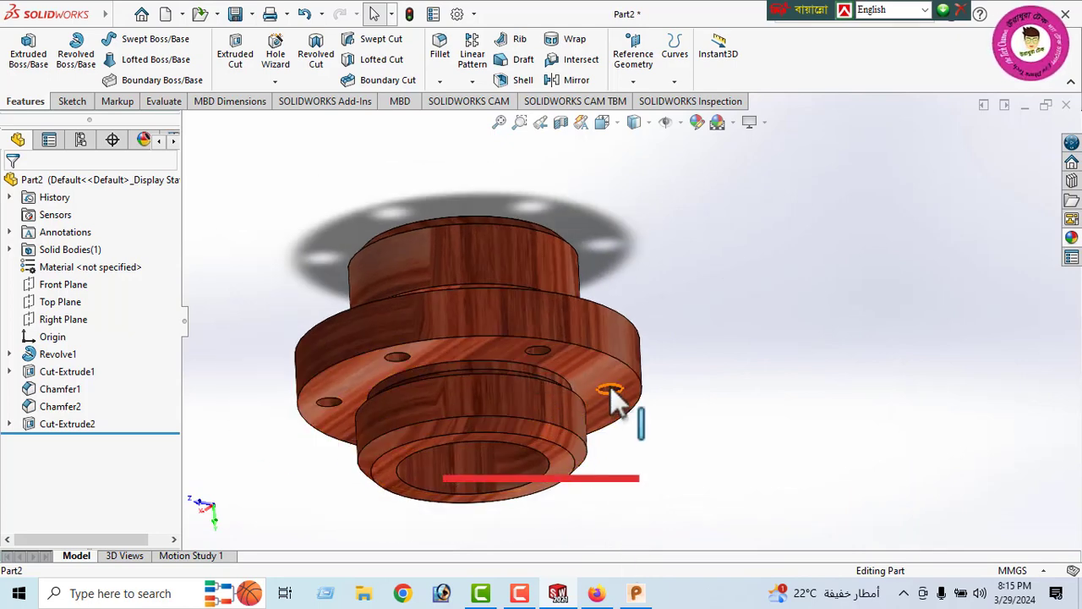
middle_drag(616, 406, 448, 463)
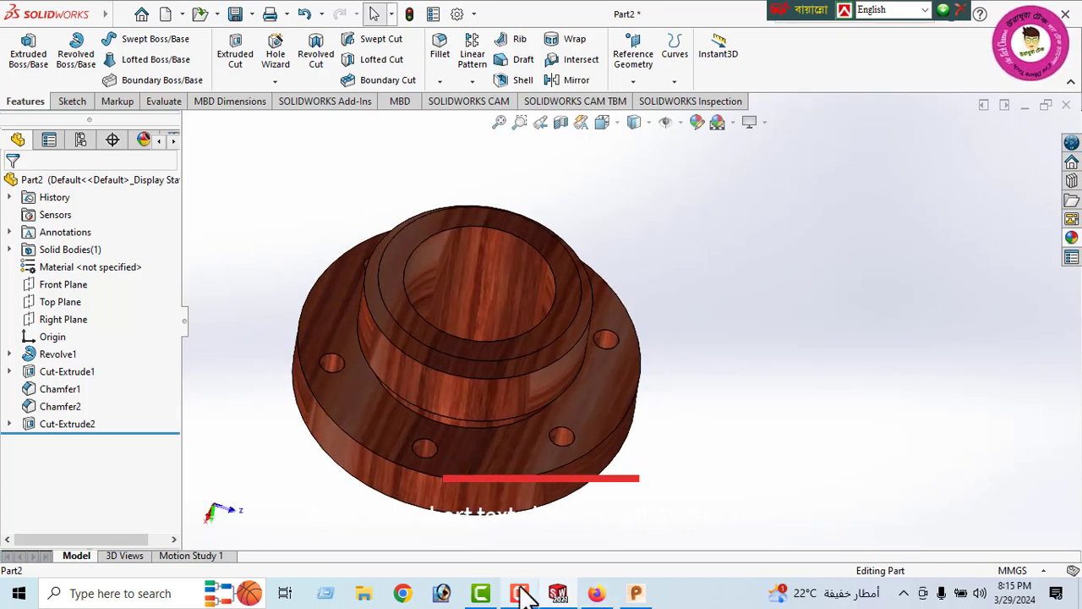